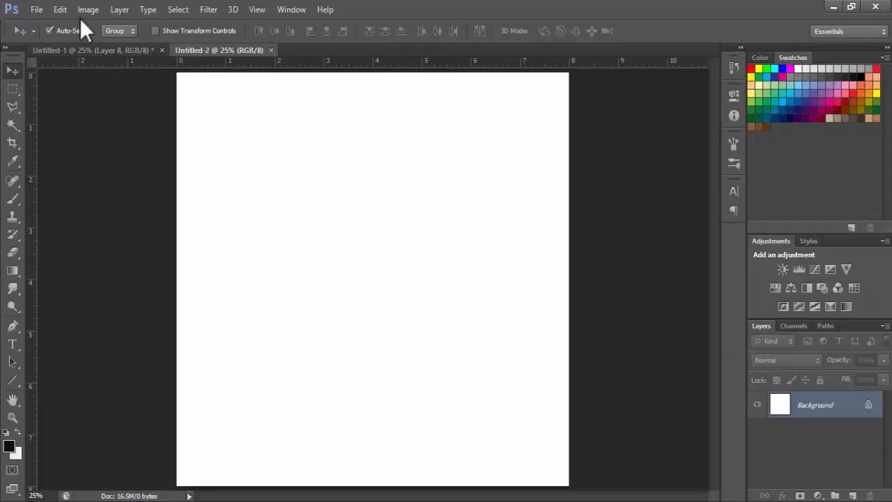
Start a new document and bring up the Notepad note with the banner sizes beside the document settings.
{"action": "left_click", "coordinate": [36, 10]}
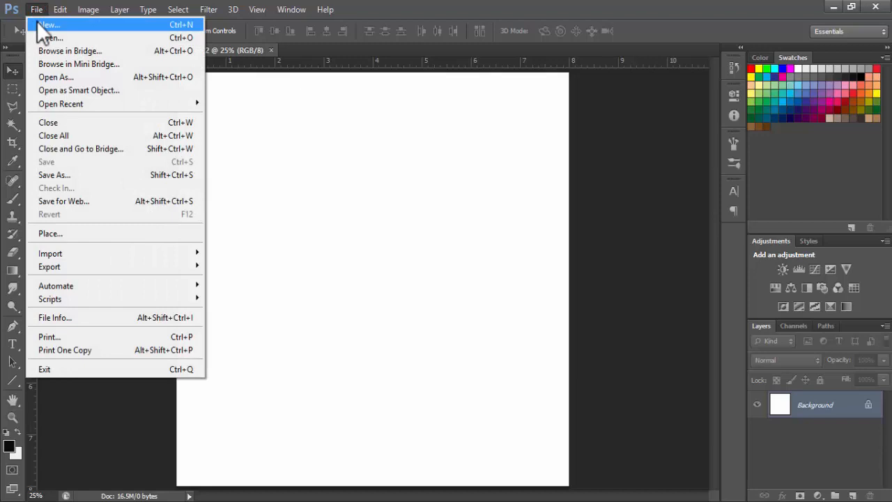
{"action": "left_click", "coordinate": [40, 25]}
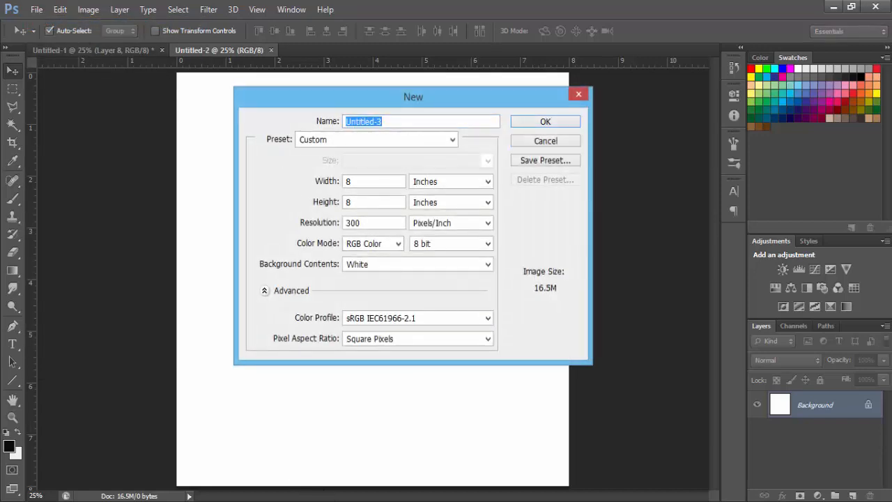
{"action": "left_click", "coordinate": [235, 449]}
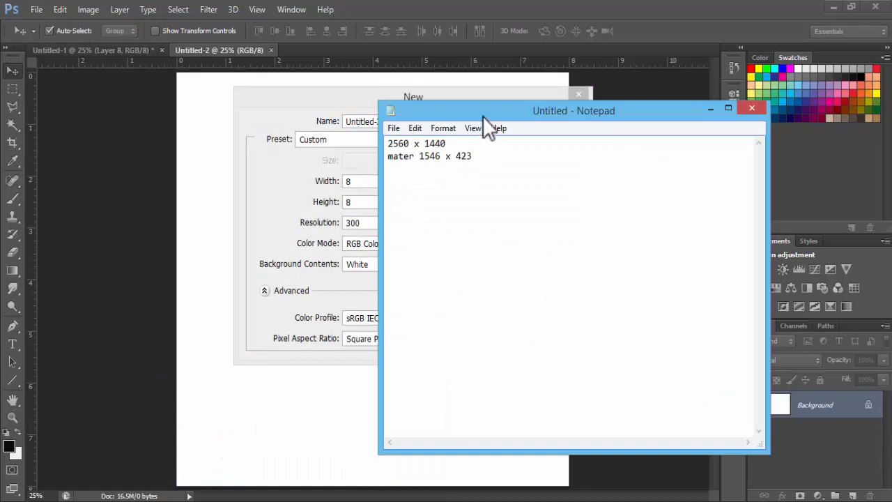
{"action": "left_click_drag", "start_coordinate": [483, 116], "coordinate": [694, 113]}
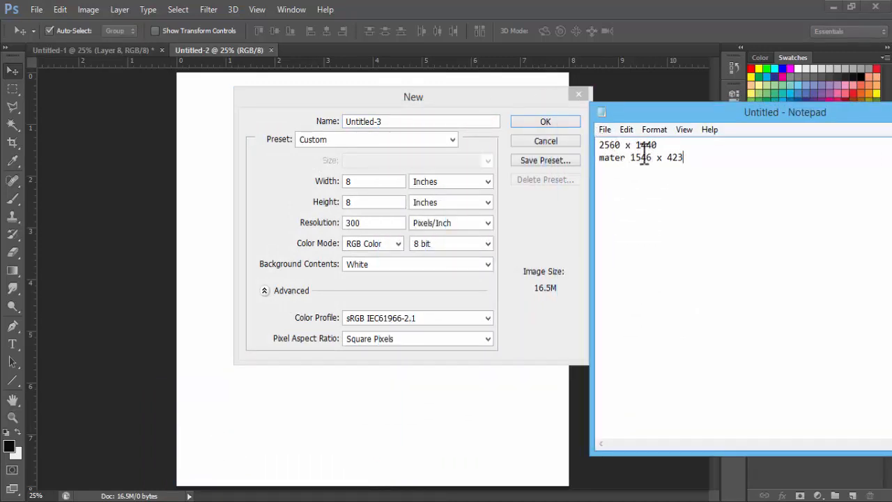
Switch the new document's units to pixels and set its size to 2560 wide by 1440 high.
{"action": "left_click", "coordinate": [442, 184]}
{"action": "left_click", "coordinate": [442, 184]}
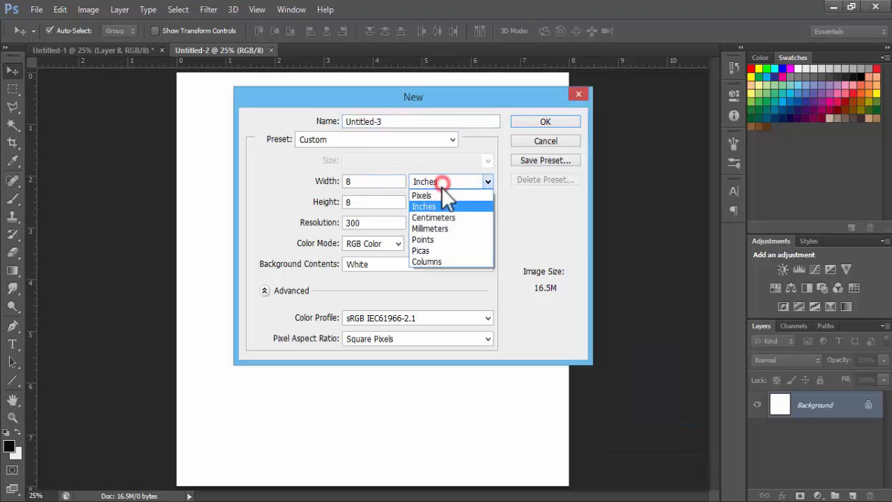
{"action": "left_click", "coordinate": [428, 191]}
{"action": "left_click_drag", "start_coordinate": [391, 184], "coordinate": [343, 187]}
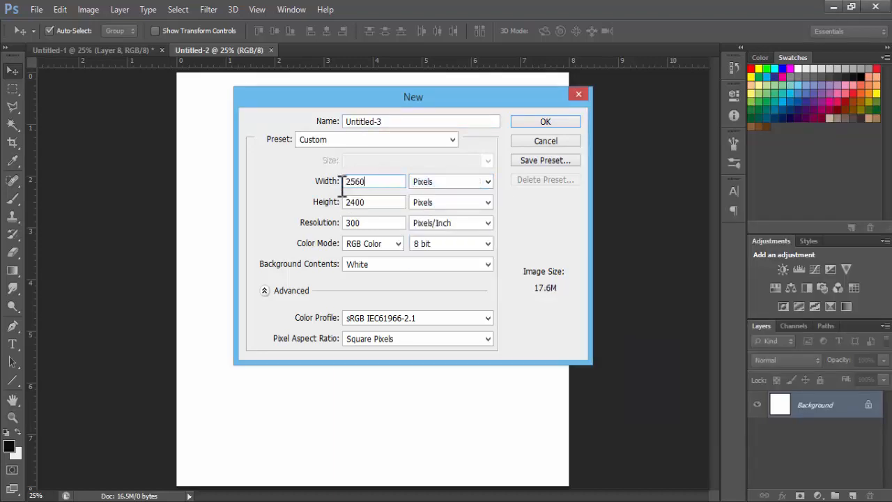
{"action": "type", "text": "2560"}
{"action": "key", "text": "Tab"}
{"action": "key", "text": "Tab"}
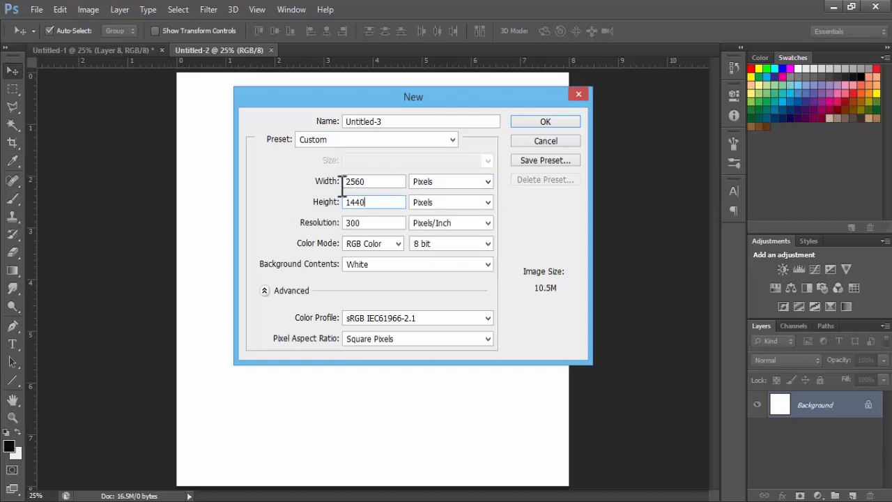
Set the resolution to 72 pixels/inch, keep the background white and create the document.
{"action": "left_click_drag", "start_coordinate": [366, 223], "coordinate": [335, 225]}
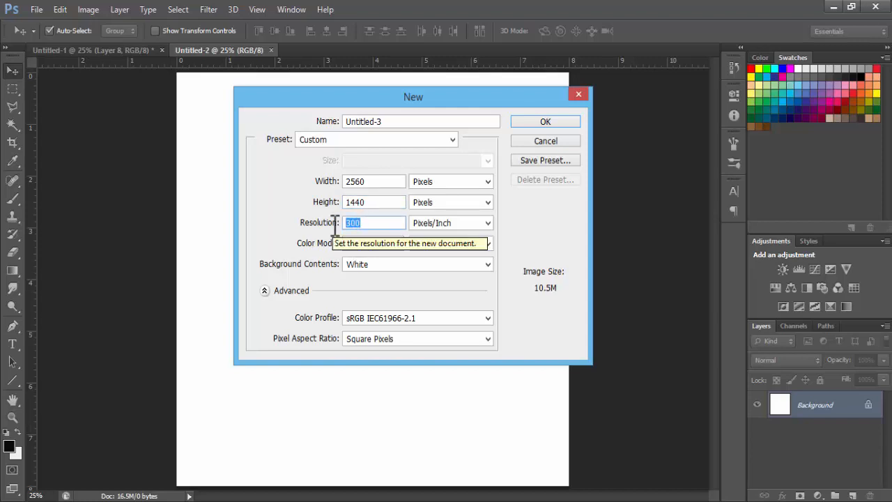
{"action": "type", "text": "10"}
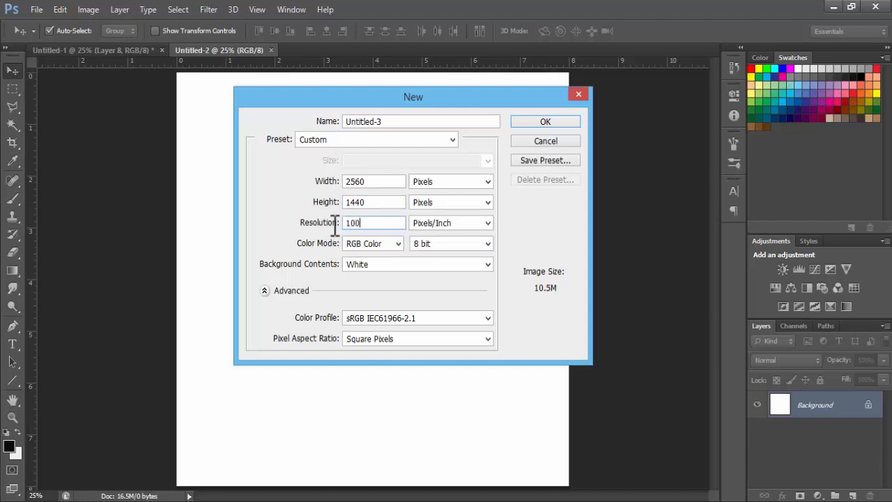
{"action": "left_click", "coordinate": [397, 260]}
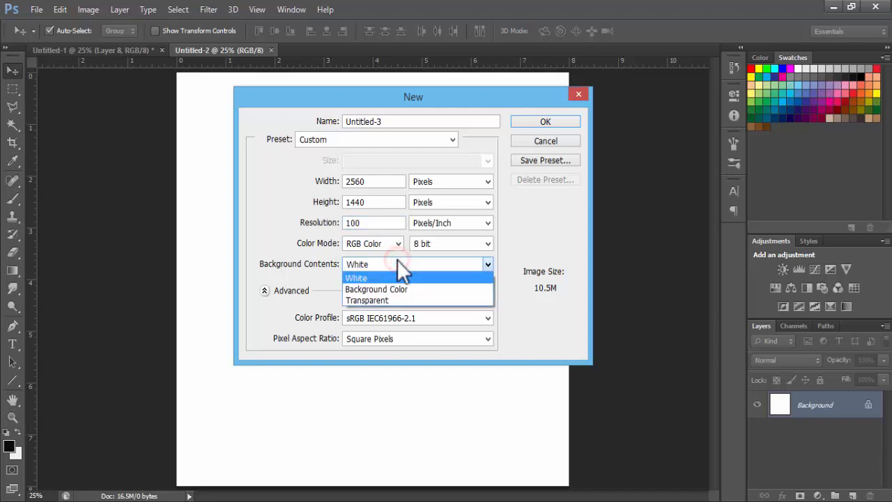
{"action": "left_click", "coordinate": [397, 260]}
{"action": "left_click", "coordinate": [389, 288]}
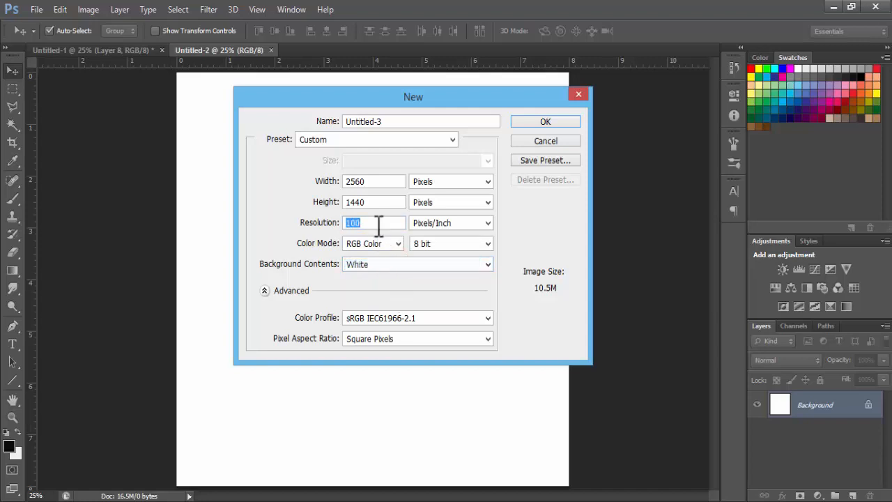
{"action": "left_click_drag", "start_coordinate": [378, 222], "coordinate": [337, 227]}
{"action": "left_click", "coordinate": [545, 122]}
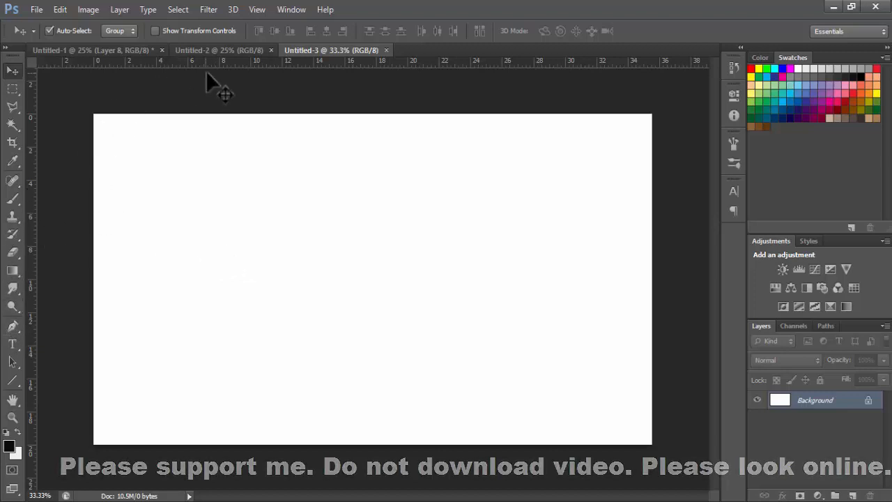
Compare the document's pixel dimensions in Image Size with the sizes noted in Notepad, leaving the size unchanged.
{"action": "left_click", "coordinate": [76, 8]}
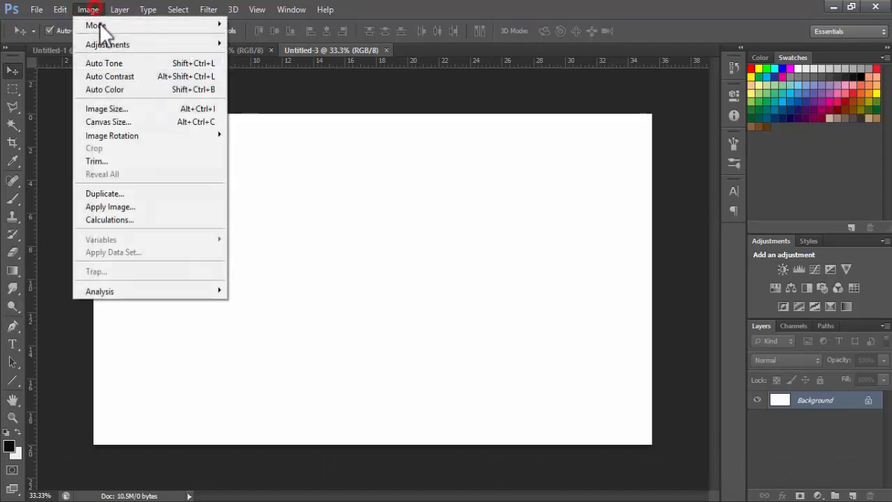
{"action": "left_click", "coordinate": [115, 107]}
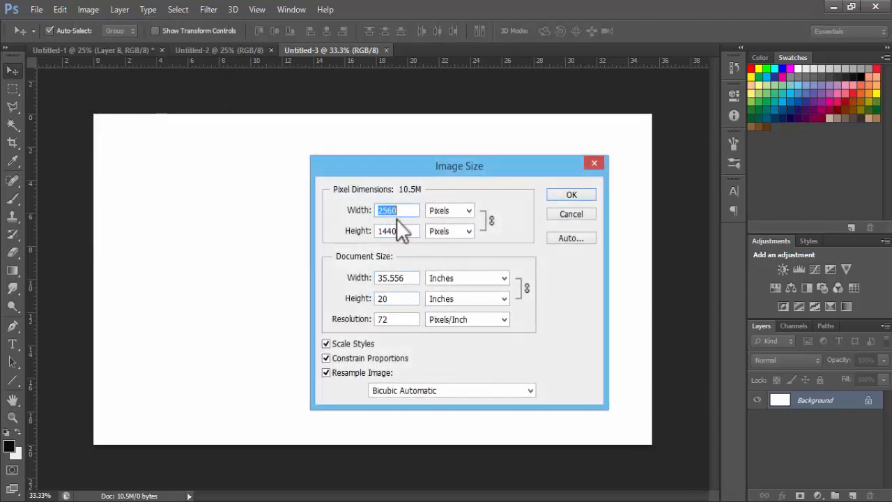
{"action": "left_click", "coordinate": [320, 498]}
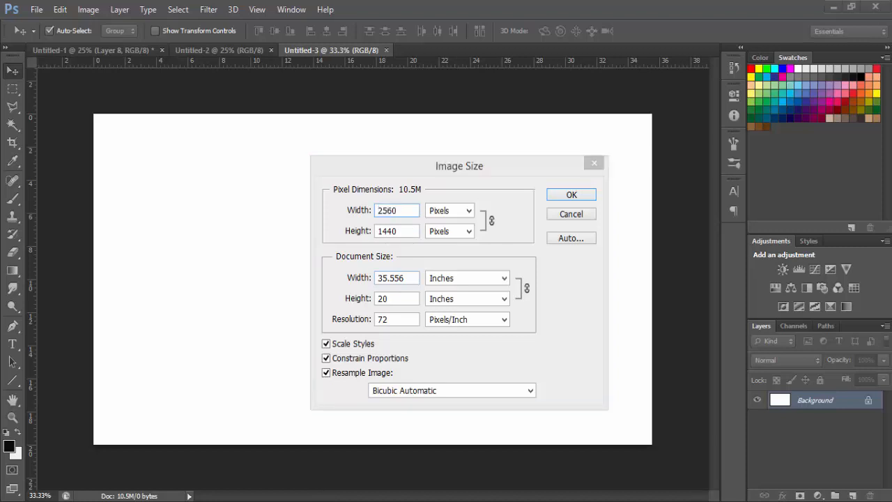
{"action": "left_click", "coordinate": [253, 441]}
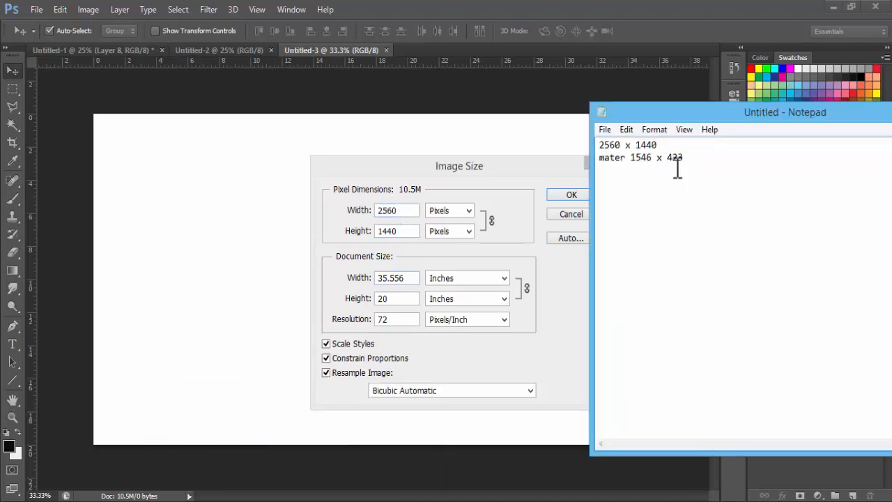
{"action": "left_click", "coordinate": [631, 7]}
{"action": "left_click", "coordinate": [569, 215]}
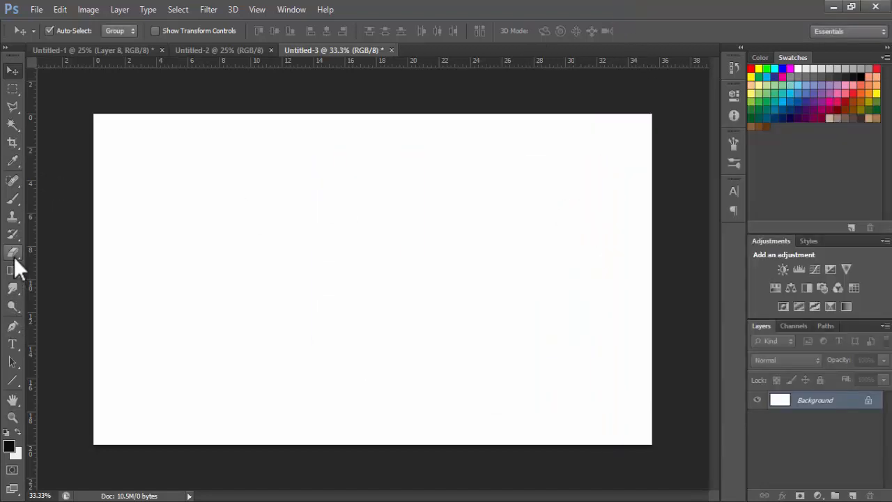
Draw a small rectangle shape, about 55 by 24 px, in the upper-left part of the canvas.
{"action": "left_click", "coordinate": [12, 382]}
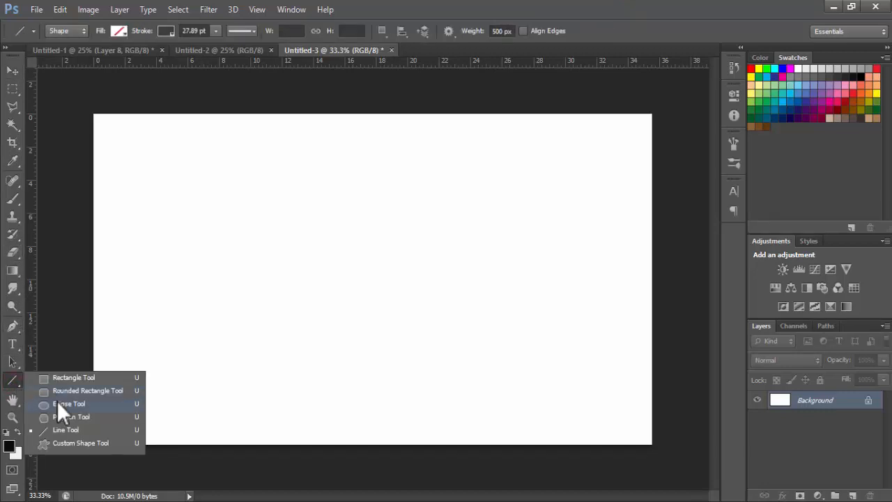
{"action": "left_click", "coordinate": [62, 370]}
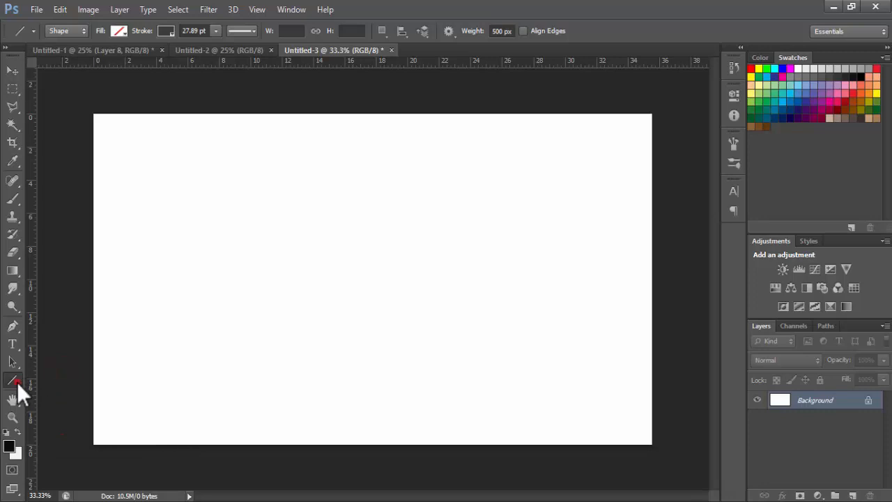
{"action": "left_click", "coordinate": [17, 382]}
{"action": "left_click", "coordinate": [62, 374]}
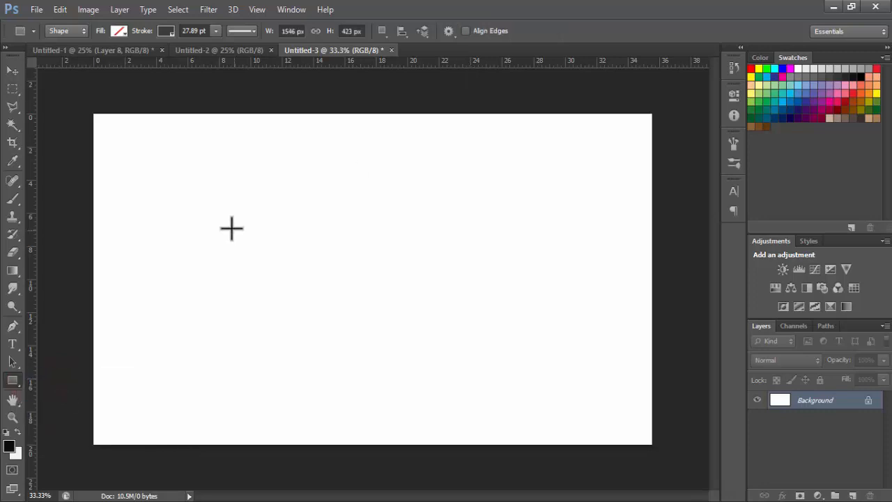
{"action": "left_click_drag", "start_coordinate": [189, 213], "coordinate": [202, 219]}
Resize the rectangle to 1540 px wide and about 440 px high.
{"action": "left_click", "coordinate": [292, 31]}
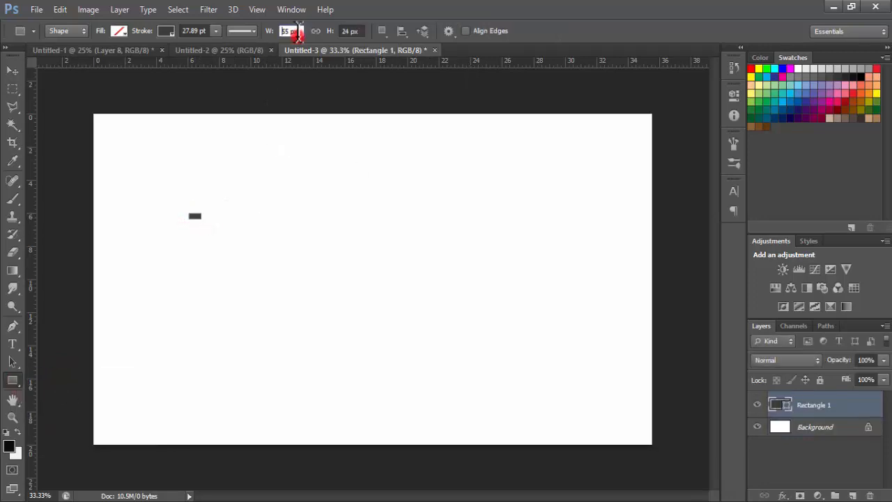
{"action": "left_click", "coordinate": [285, 30]}
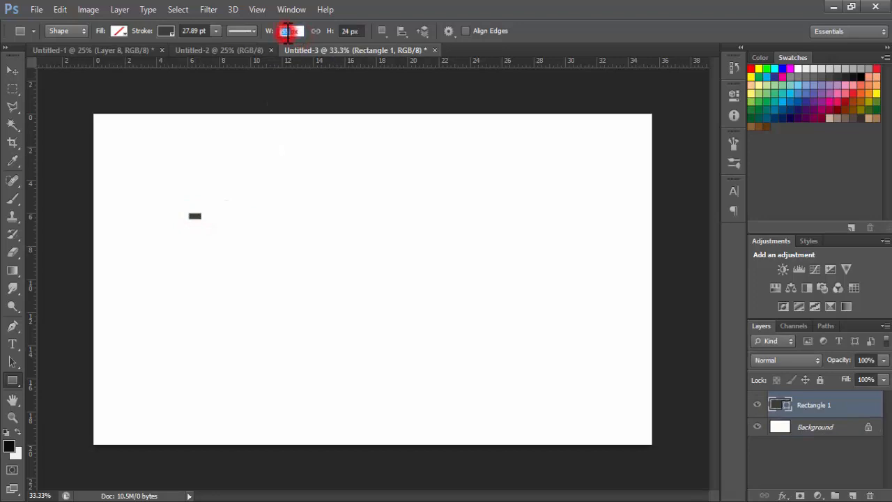
{"action": "type", "text": "1540"}
{"action": "key", "text": "Tab"}
{"action": "type", "text": "4"}
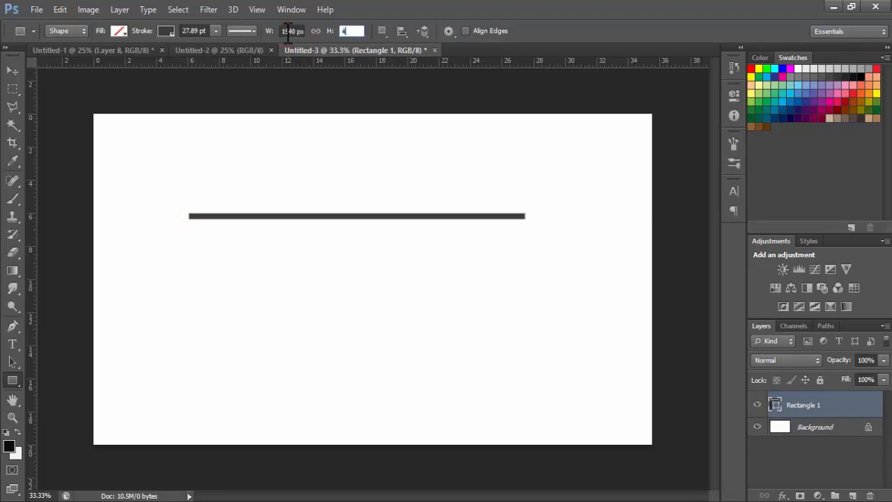
{"action": "type", "text": "42"}
{"action": "key", "text": "Return"}
Move the rectangle roughly to the middle of the canvas.
{"action": "left_click", "coordinate": [11, 71]}
{"action": "left_click_drag", "start_coordinate": [248, 217], "coordinate": [310, 212]}
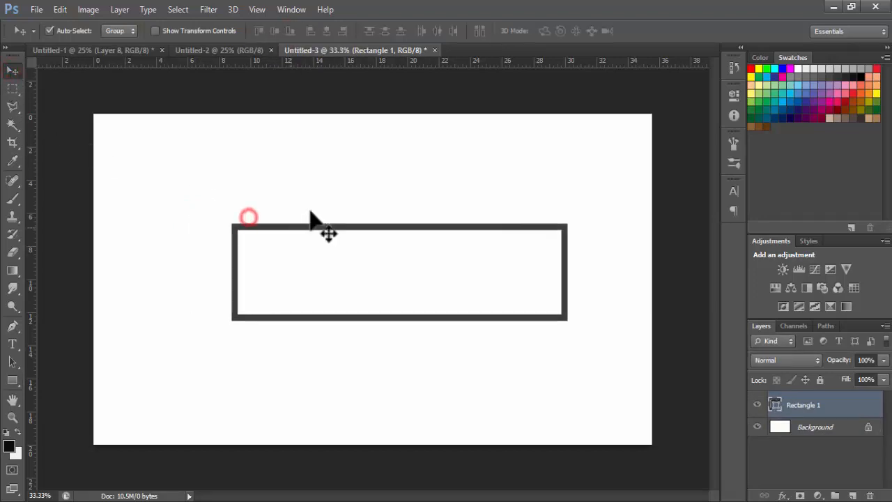
{"action": "left_click", "coordinate": [348, 175]}
Convert the locked Background into a regular layer named Layer 0.
{"action": "left_click", "coordinate": [812, 408]}
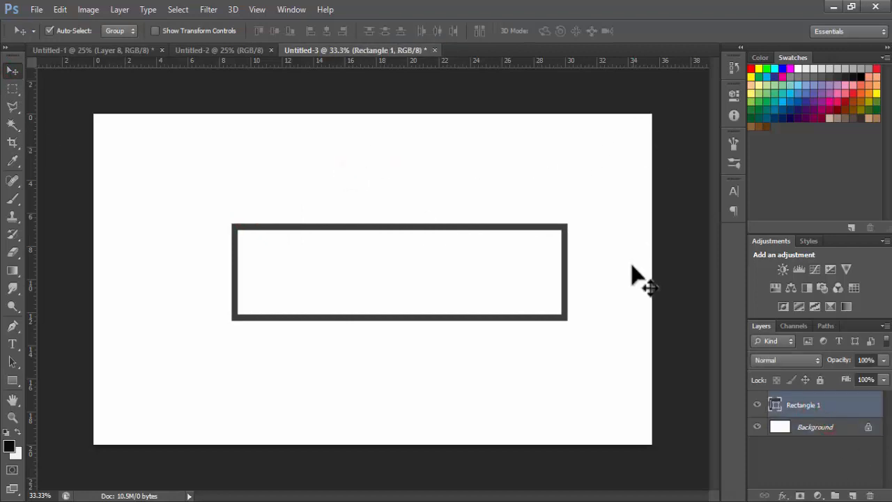
{"action": "double_click", "coordinate": [809, 426]}
{"action": "left_click", "coordinate": [540, 161]}
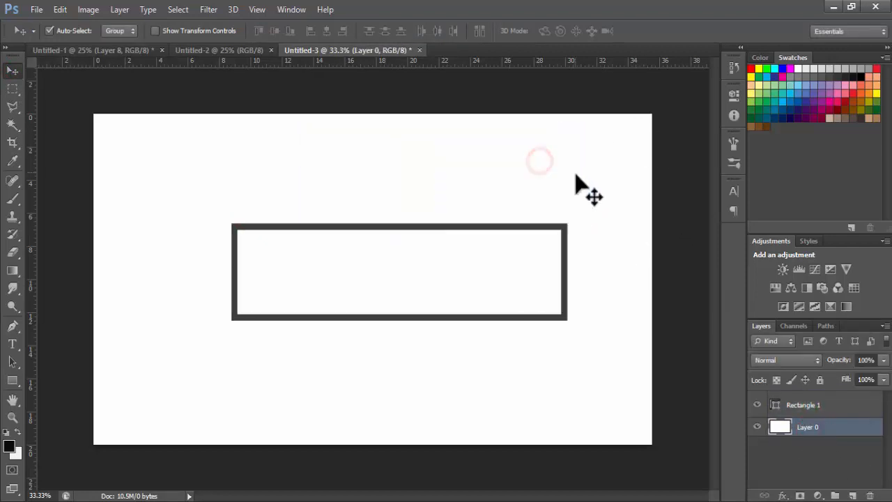
Place a vertical and a horizontal guide through the centre of the canvas, using the white layer's transform centre.
{"action": "key", "text": "ctrl+t"}
{"action": "left_click_drag", "start_coordinate": [40, 282], "coordinate": [373, 291]}
{"action": "left_click_drag", "start_coordinate": [288, 61], "coordinate": [267, 281]}
{"action": "key", "text": "Return"}
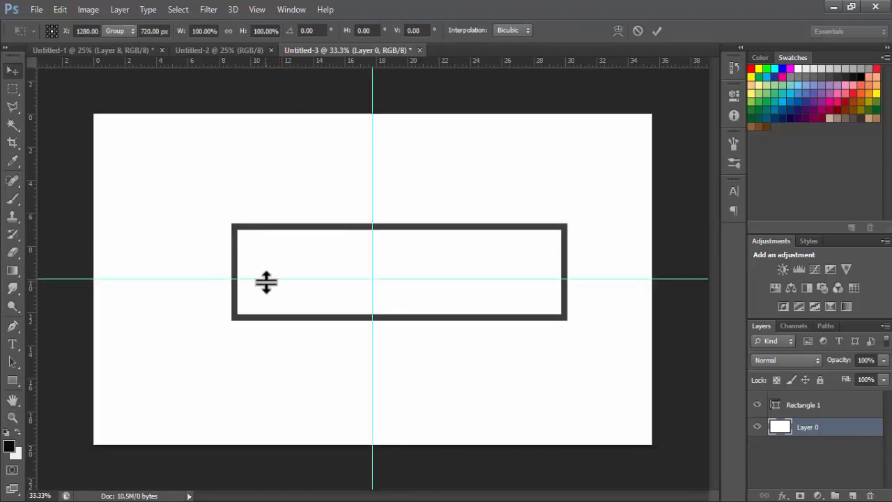
Align the rectangle with the white layer on both horizontal and vertical centres.
{"action": "left_click", "coordinate": [15, 72]}
{"action": "left_click_drag", "start_coordinate": [247, 228], "coordinate": [229, 228]}
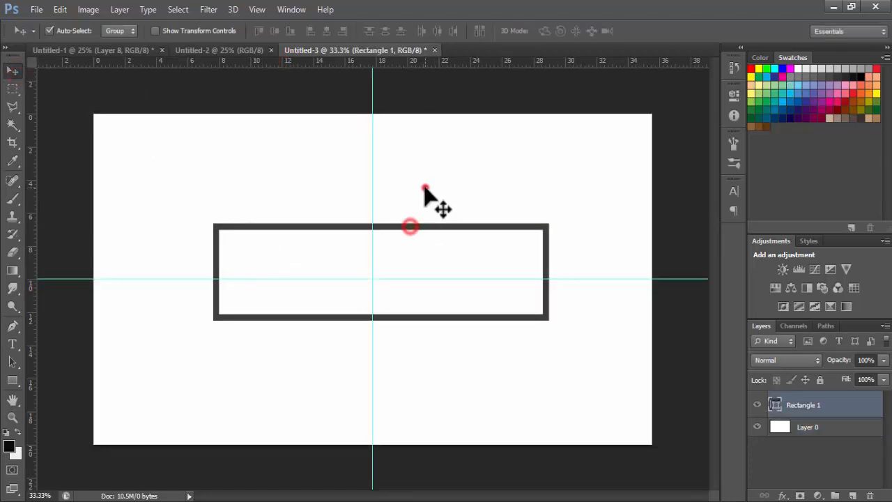
{"action": "left_click", "coordinate": [423, 188], "text": "shift"}
{"action": "left_click", "coordinate": [326, 30]}
{"action": "left_click", "coordinate": [275, 30]}
{"action": "left_click", "coordinate": [468, 151]}
Check the rectangle's centring against the guides with Free Transform.
{"action": "left_click", "coordinate": [400, 243]}
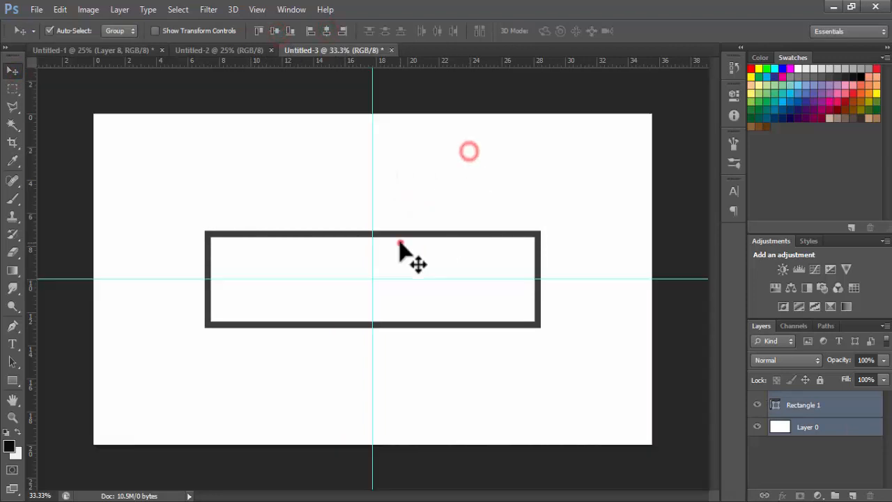
{"action": "left_click", "coordinate": [358, 235]}
{"action": "key", "text": "ctrl+t"}
{"action": "key", "text": "Return"}
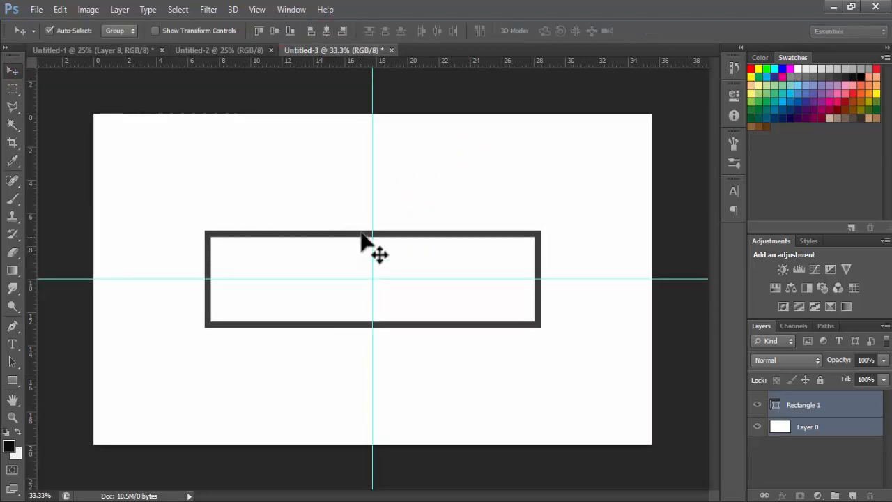
{"action": "left_click", "coordinate": [360, 232]}
{"action": "key", "text": "ctrl+t"}
{"action": "key", "text": "Return"}
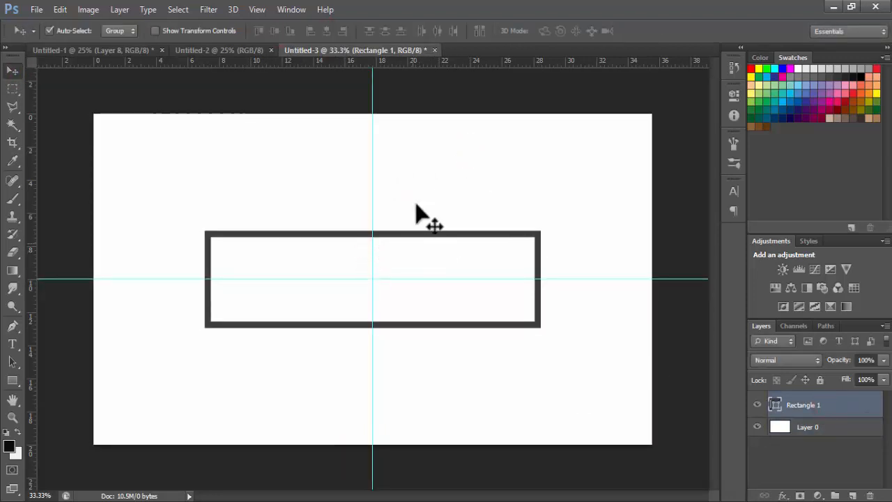
Place guides along all four edges of the rectangle and delete the rectangle.
{"action": "left_click_drag", "start_coordinate": [389, 69], "coordinate": [388, 231]}
{"action": "left_click_drag", "start_coordinate": [328, 62], "coordinate": [346, 325]}
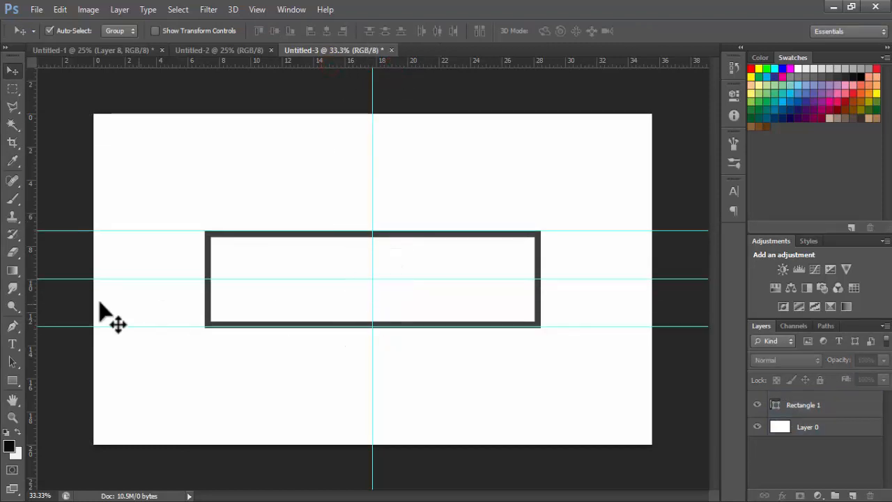
{"action": "left_click_drag", "start_coordinate": [32, 314], "coordinate": [199, 313]}
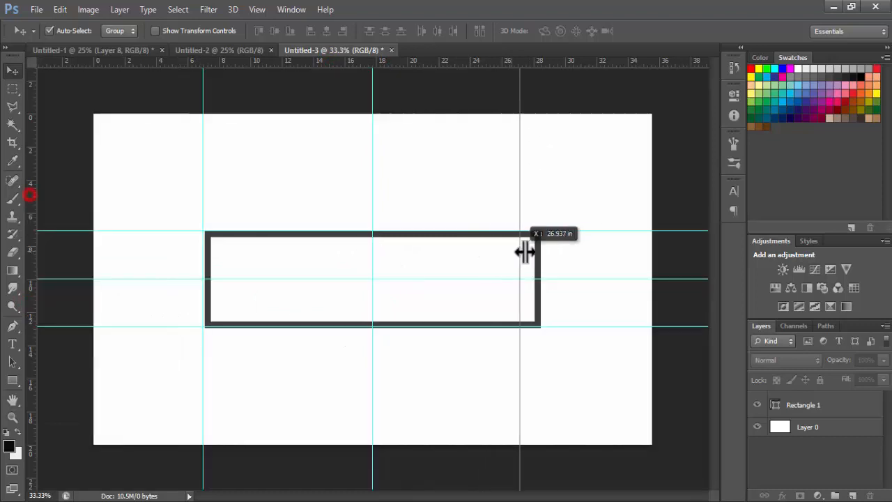
{"action": "left_click_drag", "start_coordinate": [523, 251], "coordinate": [542, 249]}
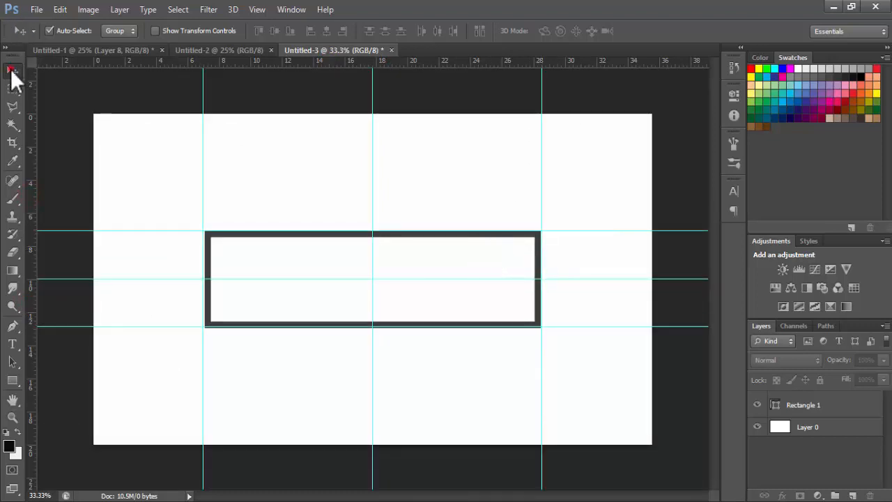
{"action": "left_click", "coordinate": [538, 317]}
{"action": "key", "text": "Delete"}
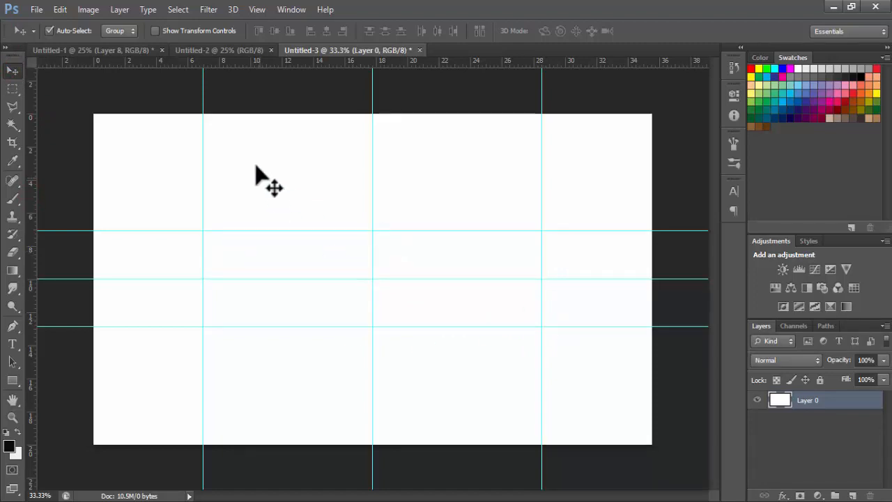
Add a new empty layer above the white layer.
{"action": "left_click", "coordinate": [618, 181]}
{"action": "left_click", "coordinate": [853, 495]}
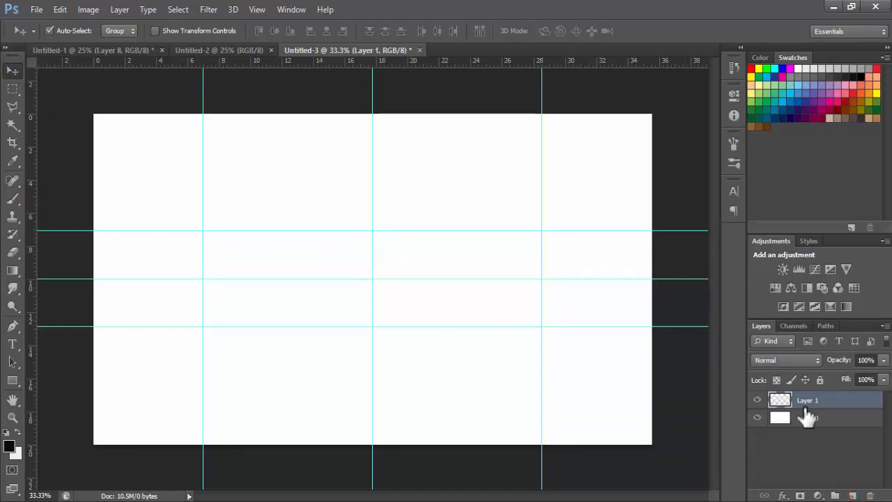
{"action": "left_click", "coordinate": [448, 167]}
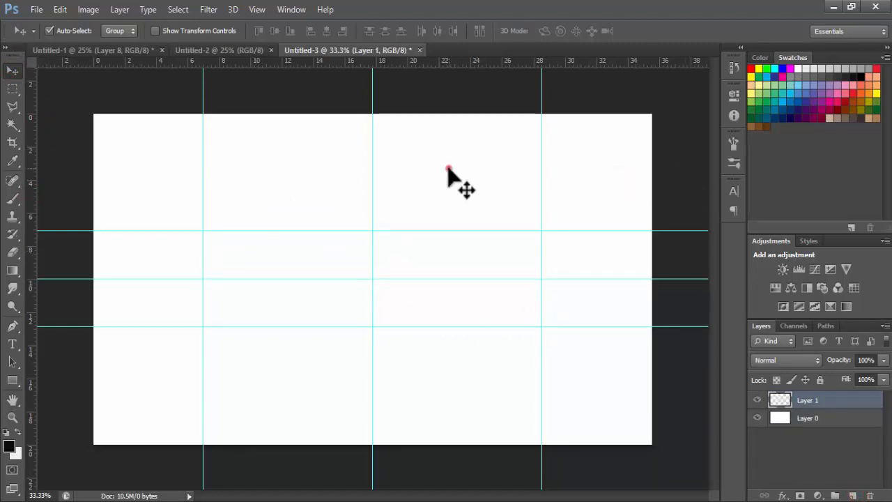
{"action": "left_click", "coordinate": [809, 401]}
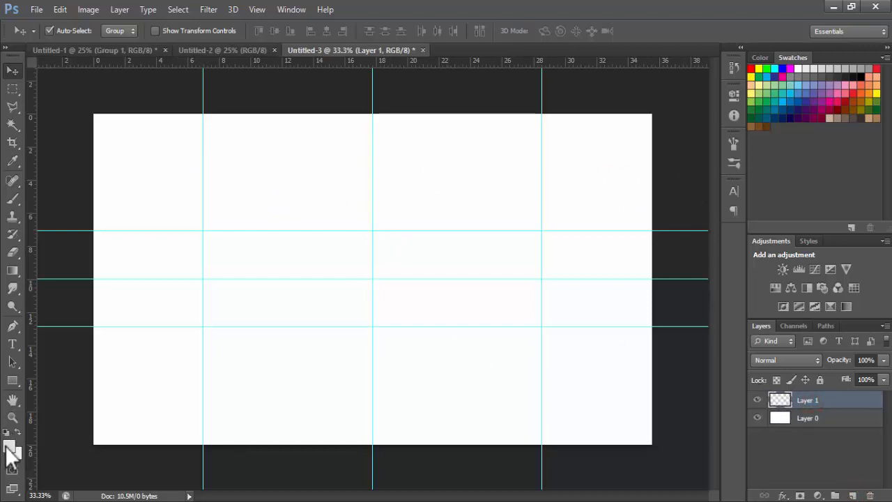
Set the foreground colour to light grey e2dfdf.
{"action": "left_click", "coordinate": [9, 445]}
{"action": "left_click", "coordinate": [844, 287]}
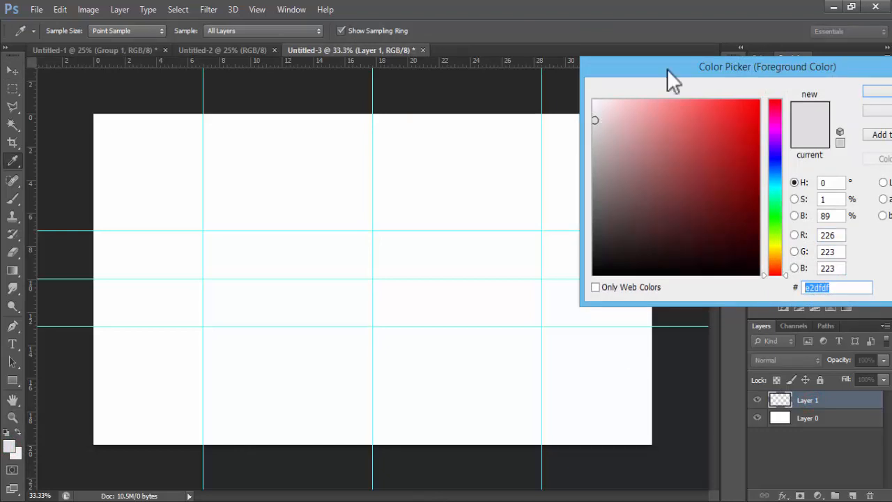
{"action": "left_click_drag", "start_coordinate": [667, 69], "coordinate": [536, 69]}
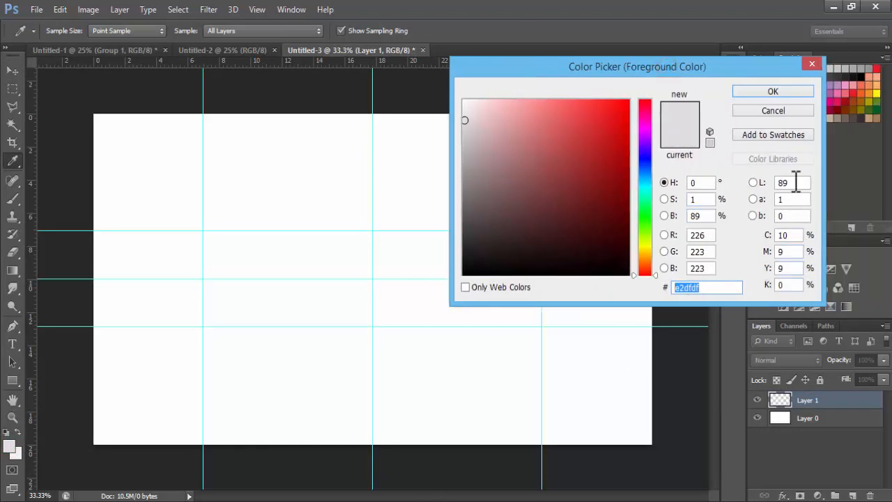
{"action": "left_click", "coordinate": [767, 91]}
{"action": "key", "text": "v"}
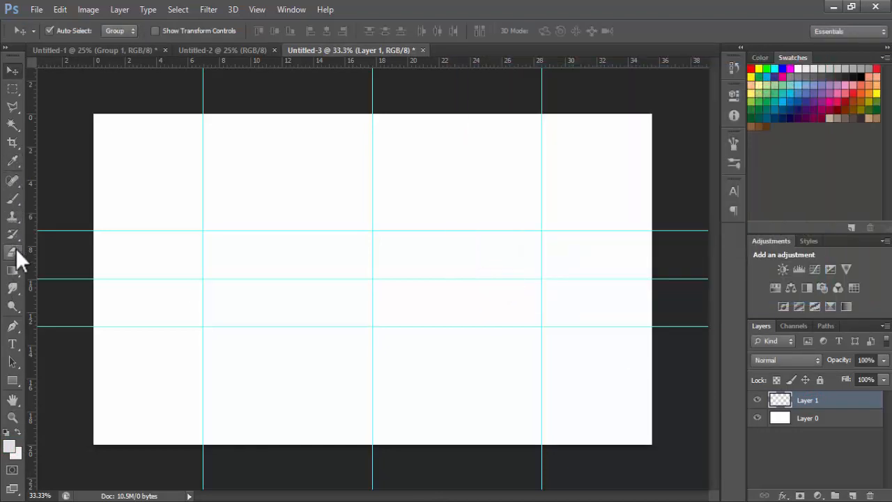
Fill the new layer with the foreground colour using the Paint Bucket tool and leave no layer selected.
{"action": "left_click", "coordinate": [13, 289]}
{"action": "left_click", "coordinate": [13, 271]}
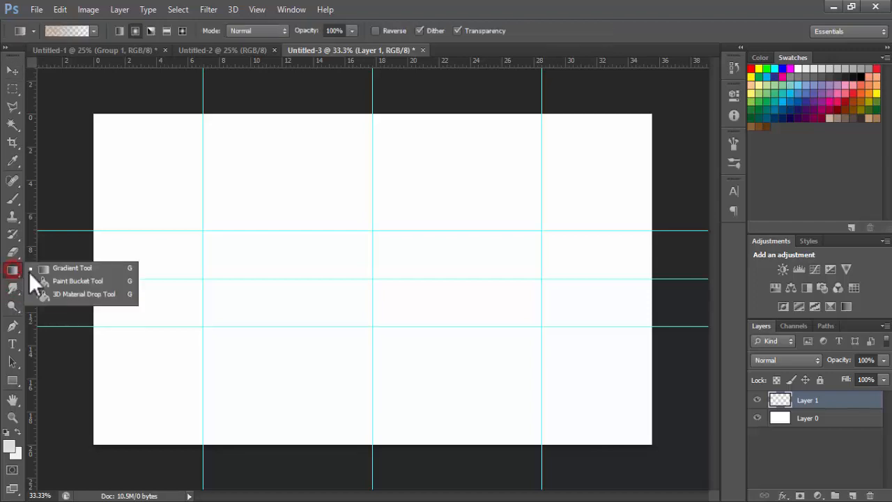
{"action": "left_click", "coordinate": [56, 276]}
{"action": "left_click", "coordinate": [326, 204]}
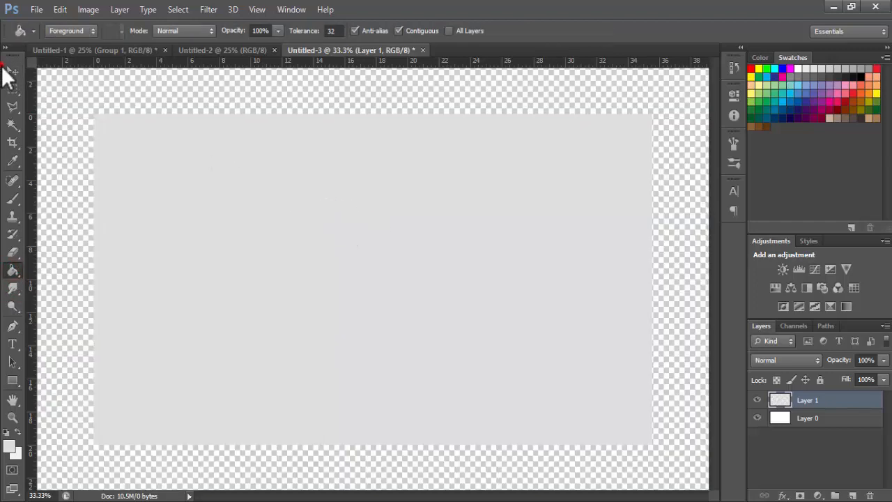
{"action": "left_click", "coordinate": [12, 70]}
{"action": "left_click", "coordinate": [75, 104]}
{"action": "key", "text": "ctrl+;"}
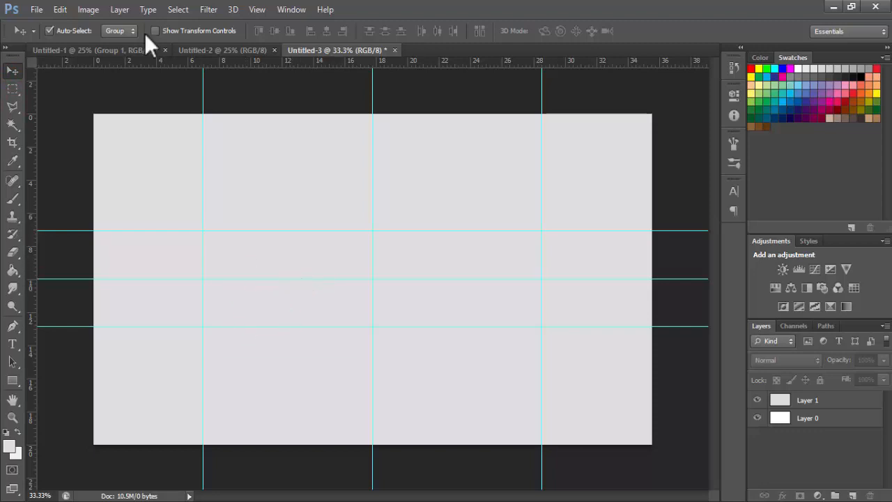
In the Untitled-1 furniture document, space out the kitchen, chair, window, sofas, wardrobe, console, cabinet, armchair, plant and coffee table.
{"action": "left_click", "coordinate": [117, 51]}
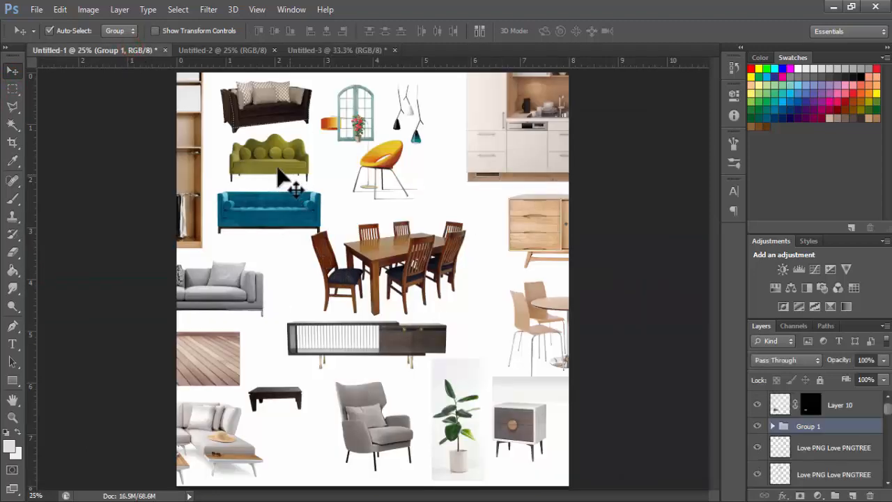
{"action": "mouse_move", "coordinate": [510, 137]}
{"action": "left_mouse_down"}
{"action": "mouse_move", "coordinate": [462, 149]}
{"action": "mouse_move", "coordinate": [503, 138]}
{"action": "left_mouse_up"}
{"action": "left_click_drag", "start_coordinate": [367, 160], "coordinate": [395, 173]}
{"action": "left_click_drag", "start_coordinate": [353, 102], "coordinate": [336, 97]}
{"action": "left_click_drag", "start_coordinate": [286, 112], "coordinate": [286, 116]}
{"action": "left_click_drag", "start_coordinate": [188, 124], "coordinate": [186, 131]}
{"action": "mouse_move", "coordinate": [201, 288]}
{"action": "left_mouse_down"}
{"action": "mouse_move", "coordinate": [233, 295]}
{"action": "mouse_move", "coordinate": [192, 280]}
{"action": "left_mouse_up"}
{"action": "left_click_drag", "start_coordinate": [348, 342], "coordinate": [329, 345]}
{"action": "left_click_drag", "start_coordinate": [515, 412], "coordinate": [532, 414]}
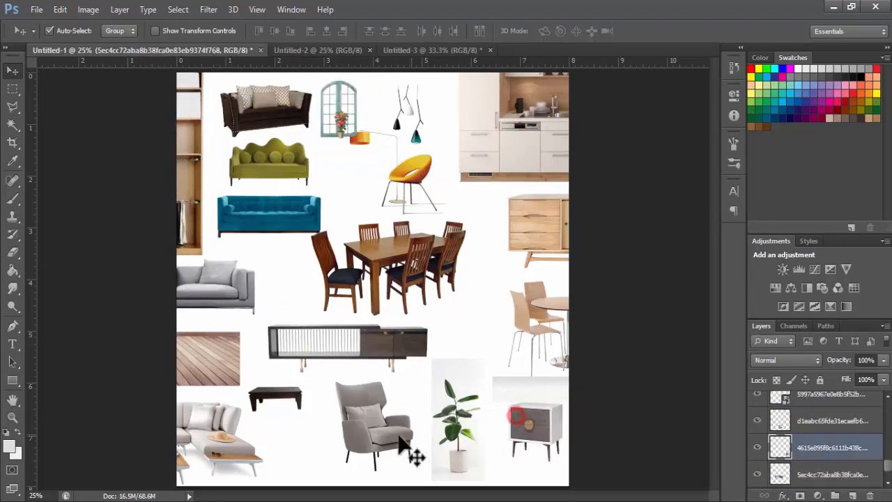
{"action": "left_click_drag", "start_coordinate": [356, 416], "coordinate": [360, 421]}
{"action": "mouse_move", "coordinate": [452, 432]}
{"action": "left_mouse_down"}
{"action": "mouse_move", "coordinate": [433, 430]}
{"action": "mouse_move", "coordinate": [448, 429]}
{"action": "left_mouse_up"}
{"action": "left_click_drag", "start_coordinate": [267, 397], "coordinate": [287, 399]}
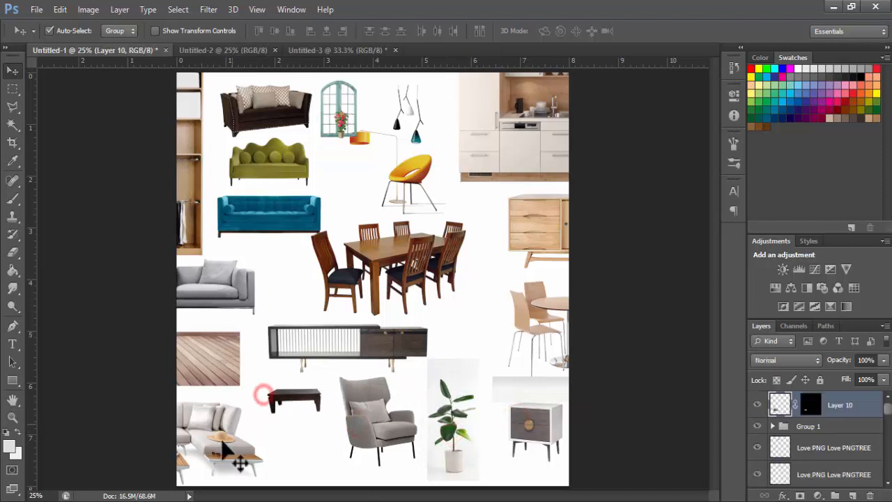
{"action": "mouse_move", "coordinate": [221, 442]}
{"action": "left_mouse_down"}
{"action": "mouse_move", "coordinate": [239, 441]}
{"action": "mouse_move", "coordinate": [224, 435]}
{"action": "left_mouse_up"}
Bring the wooden floor from Untitled-1 into the banner document, close Untitled-2 and place the floor in the canvas's lower part.
{"action": "left_click_drag", "start_coordinate": [207, 364], "coordinate": [451, 370]}
{"action": "left_click", "coordinate": [271, 50]}
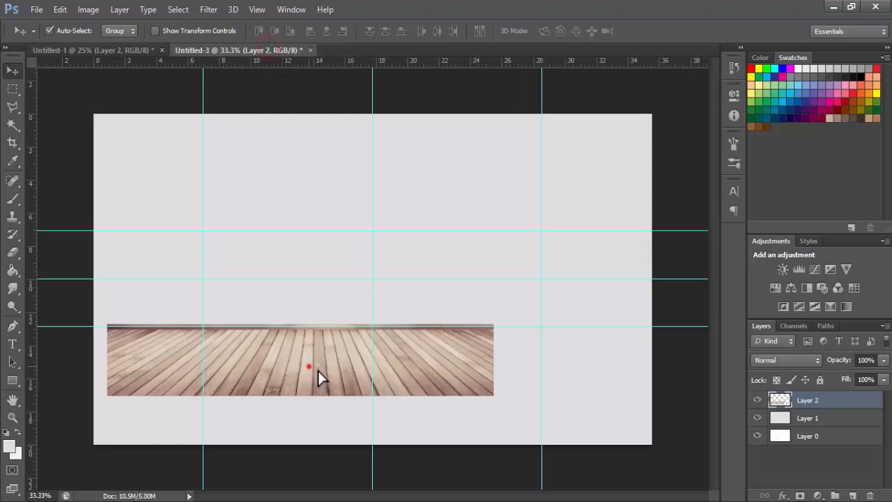
{"action": "left_click_drag", "start_coordinate": [310, 367], "coordinate": [339, 392]}
Scale the wooden floor to about 219% width and 229% height so it fills the canvas from the horizontal centre guide to the bottom edge.
{"action": "key", "text": "ctrl+t"}
{"action": "left_click_drag", "start_coordinate": [526, 350], "coordinate": [618, 308]}
{"action": "left_click_drag", "start_coordinate": [492, 409], "coordinate": [533, 338]}
{"action": "mouse_move", "coordinate": [373, 380]}
{"action": "left_mouse_down"}
{"action": "mouse_move", "coordinate": [374, 418]}
{"action": "mouse_move", "coordinate": [373, 392]}
{"action": "left_mouse_up"}
{"action": "left_click_drag", "start_coordinate": [660, 391], "coordinate": [738, 407]}
{"action": "left_click_drag", "start_coordinate": [476, 377], "coordinate": [476, 393]}
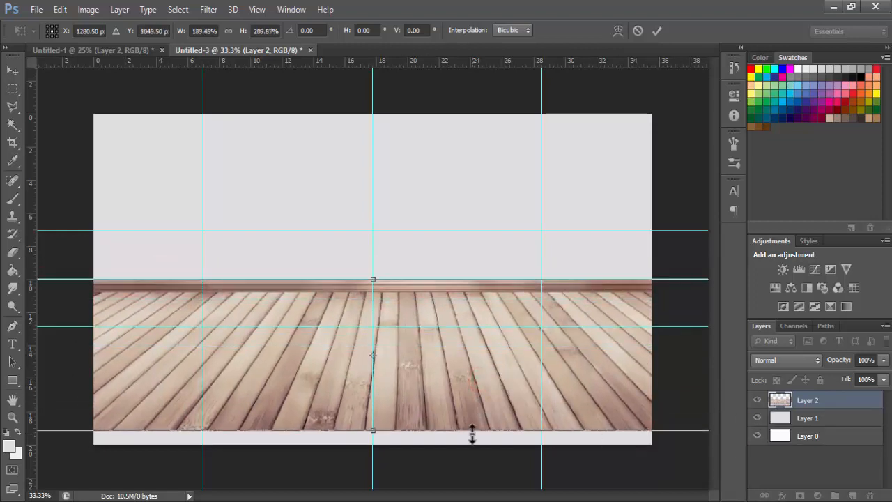
{"action": "key", "text": "ctrl+minus"}
{"action": "key", "text": "ctrl+minus"}
{"action": "left_click_drag", "start_coordinate": [561, 358], "coordinate": [584, 361]}
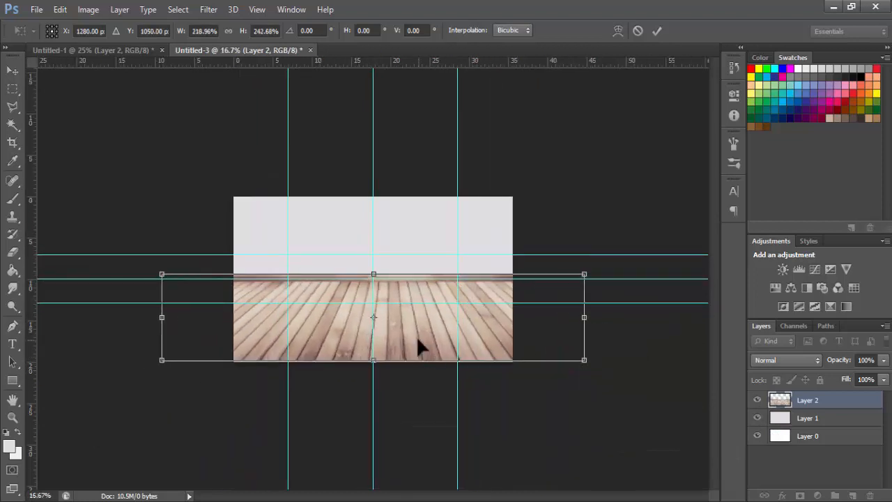
{"action": "left_click_drag", "start_coordinate": [417, 340], "coordinate": [418, 345]}
{"action": "left_click_drag", "start_coordinate": [375, 366], "coordinate": [374, 361]}
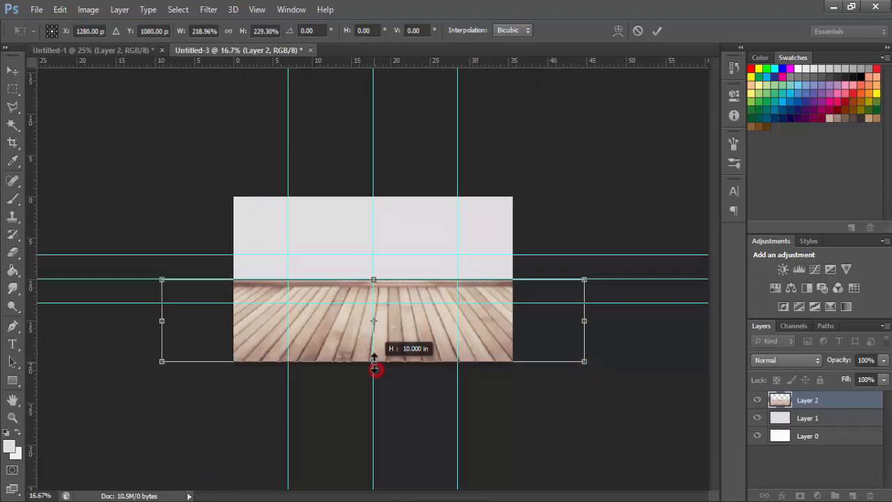
{"action": "key", "text": "Return"}
{"action": "key", "text": "ctrl+plus"}
{"action": "key", "text": "ctrl+plus"}
{"action": "key", "text": "ctrl+plus"}
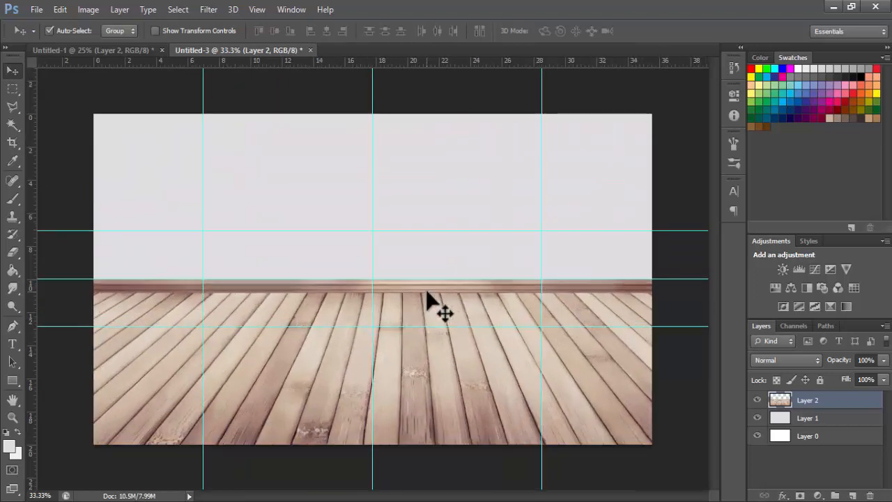
{"action": "key", "text": "ctrl+minus"}
Add a gradient fill layer directly above the light grey layer, using the Black, White preset.
{"action": "left_click", "coordinate": [421, 169]}
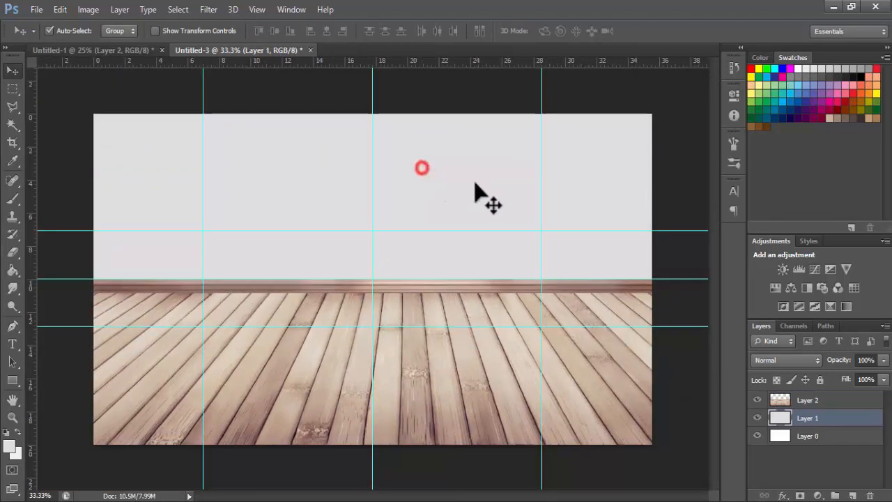
{"action": "left_click", "coordinate": [425, 265]}
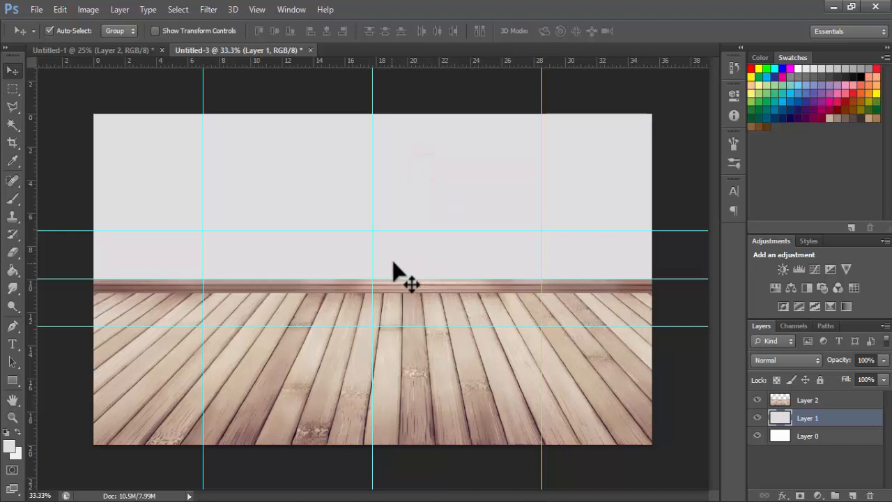
{"action": "left_click", "coordinate": [430, 174]}
{"action": "left_click", "coordinate": [819, 494]}
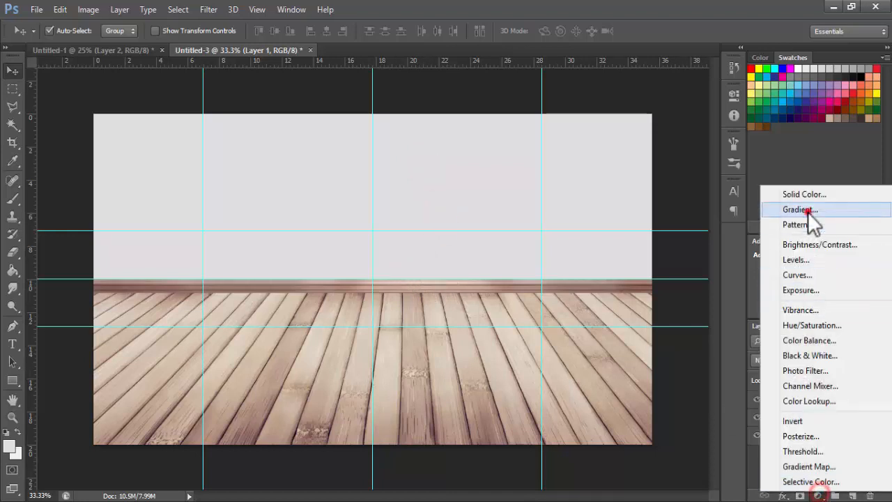
{"action": "left_click", "coordinate": [808, 207]}
{"action": "left_click", "coordinate": [758, 92]}
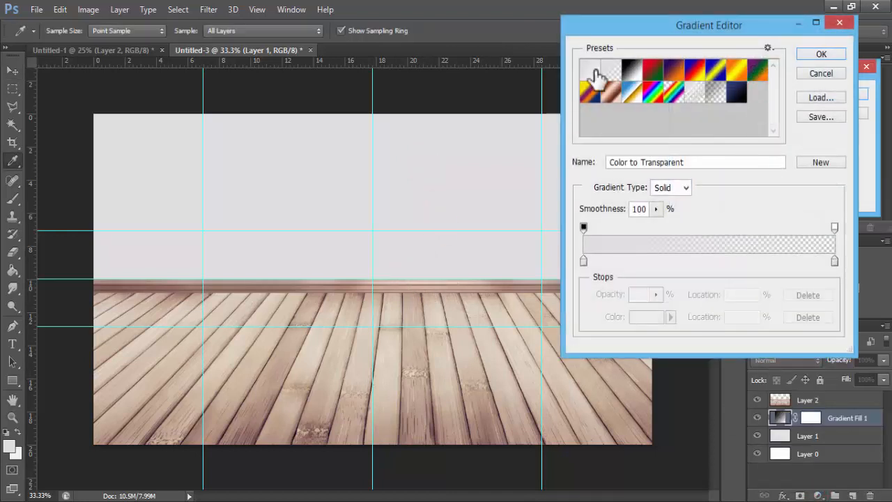
{"action": "left_click", "coordinate": [632, 71]}
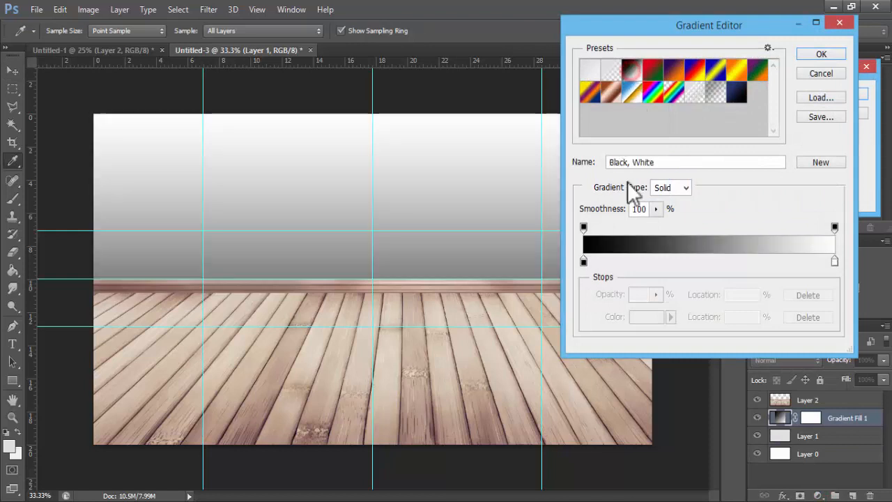
Recolour the gradient's stops to grey 6b6b6b at 0% and light grey e3e3e3 at 100%.
{"action": "double_click", "coordinate": [583, 260]}
{"action": "left_click", "coordinate": [466, 127]}
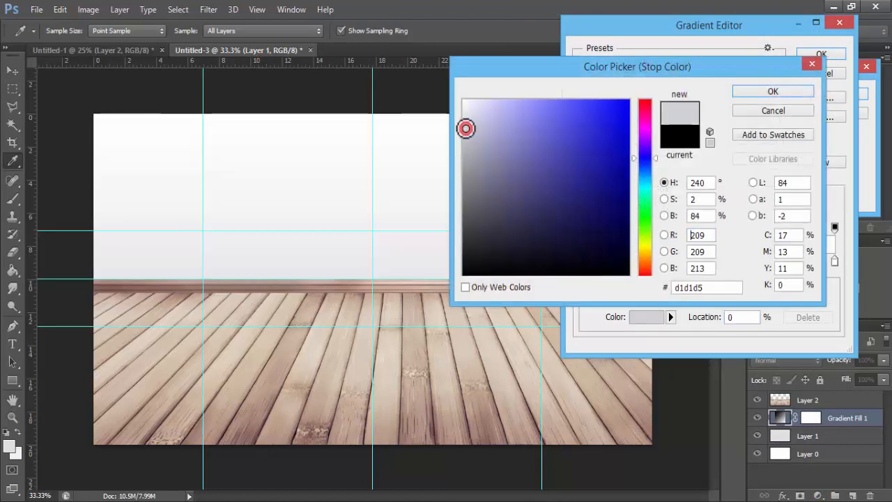
{"action": "left_click_drag", "start_coordinate": [465, 154], "coordinate": [464, 186]}
{"action": "left_click", "coordinate": [464, 201]}
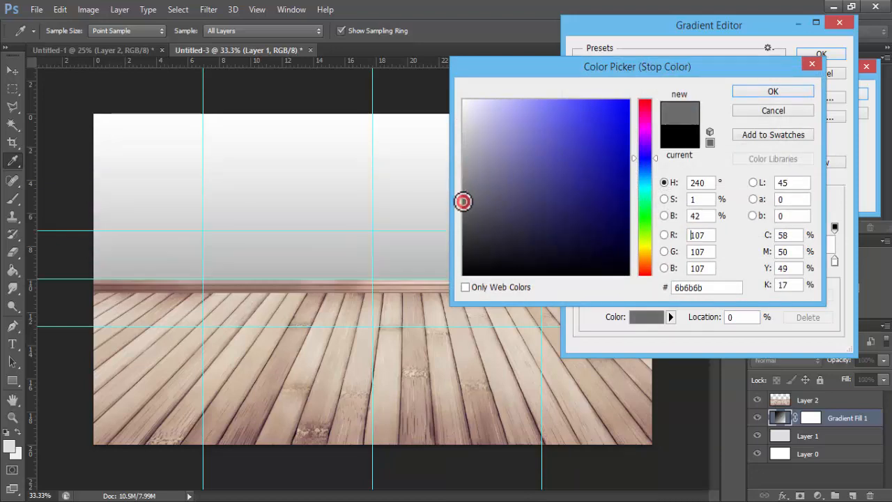
{"action": "left_click", "coordinate": [763, 92]}
{"action": "double_click", "coordinate": [834, 262]}
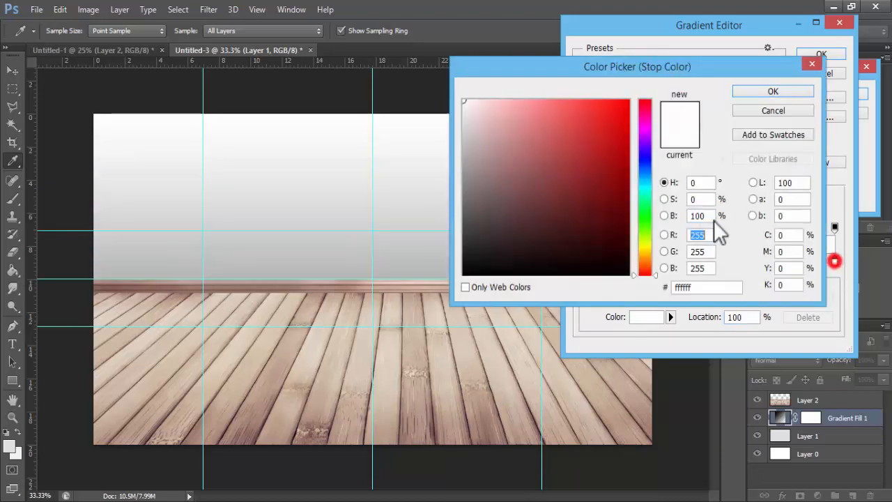
{"action": "left_click", "coordinate": [462, 123]}
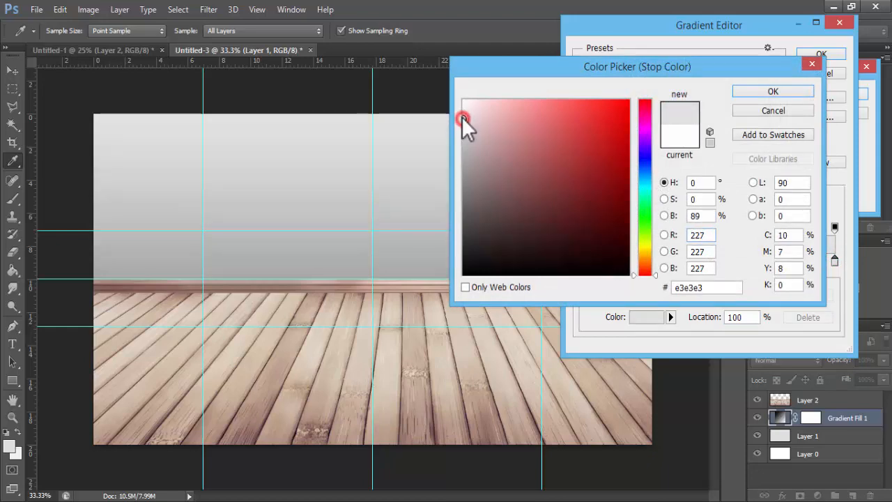
{"action": "left_click", "coordinate": [770, 92]}
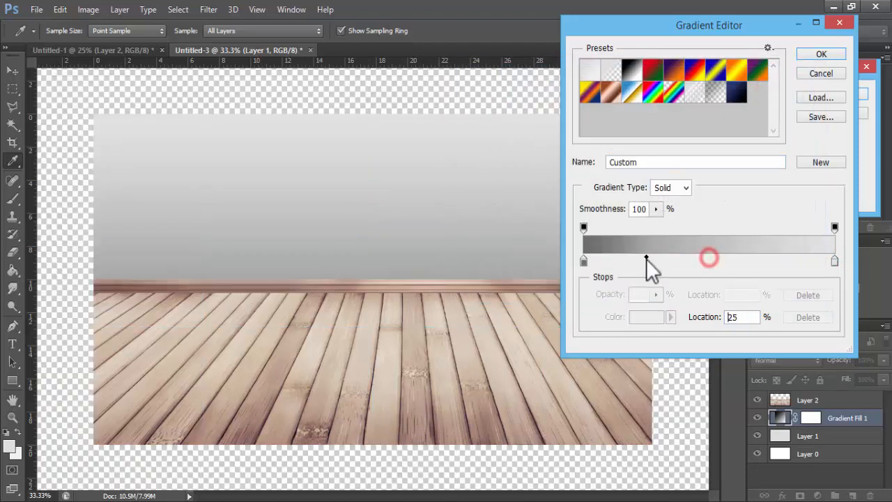
Set the gradient's midpoint to about 27% with no extra colour stop, and apply the linear gradient fill at 90°.
{"action": "left_click_drag", "start_coordinate": [646, 259], "coordinate": [658, 262]}
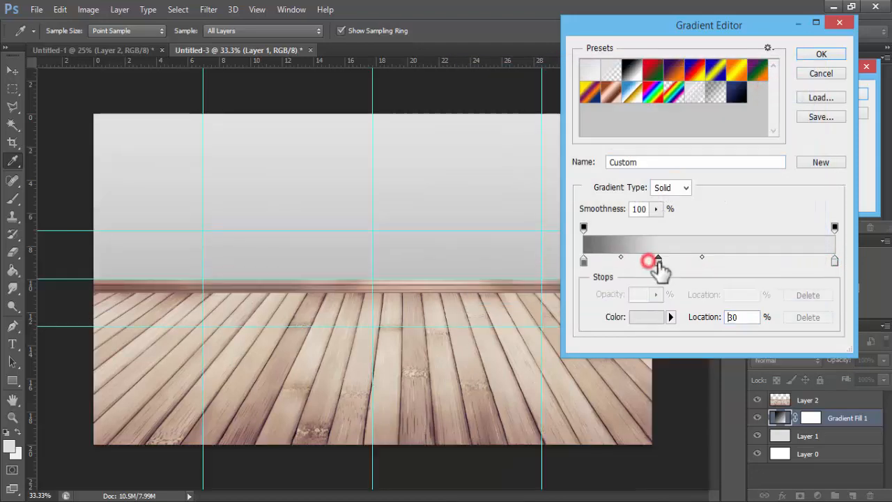
{"action": "key", "text": "Delete"}
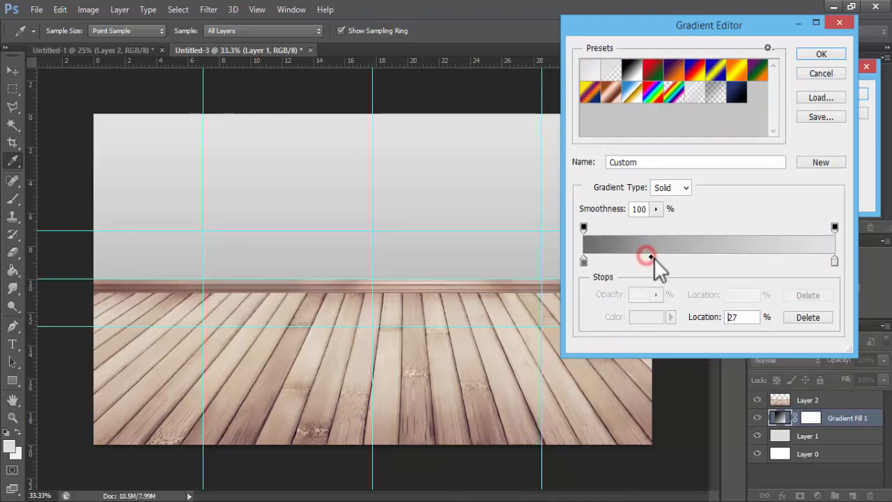
{"action": "left_click", "coordinate": [821, 54]}
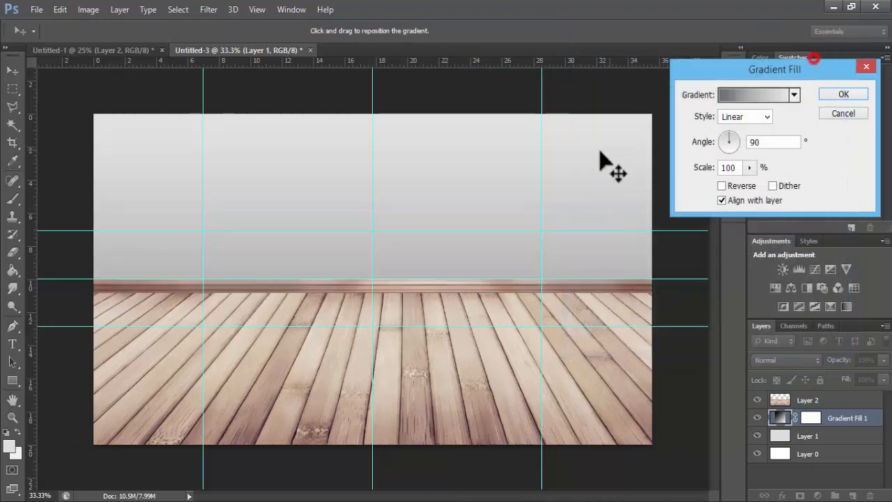
{"action": "left_click", "coordinate": [843, 96]}
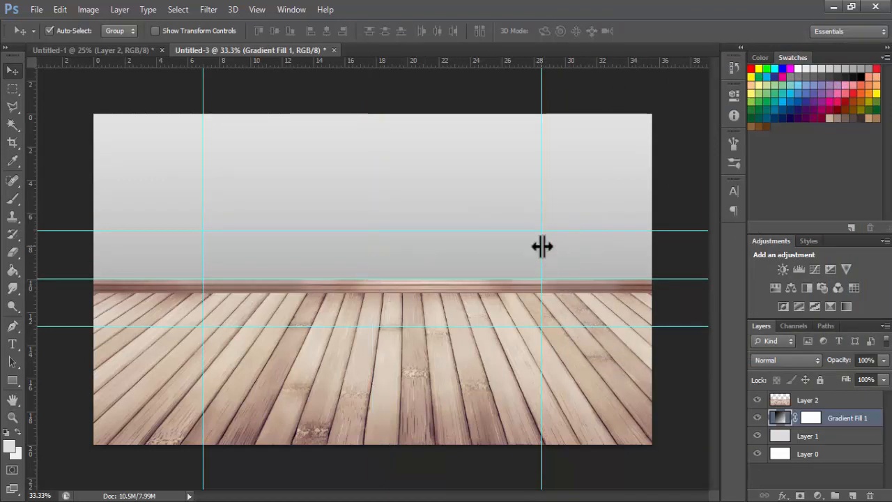
Copy the slatted console from Untitled-1 into the banner, stack it above the floor layer and stand it against the wall near the centre.
{"action": "left_click", "coordinate": [59, 50]}
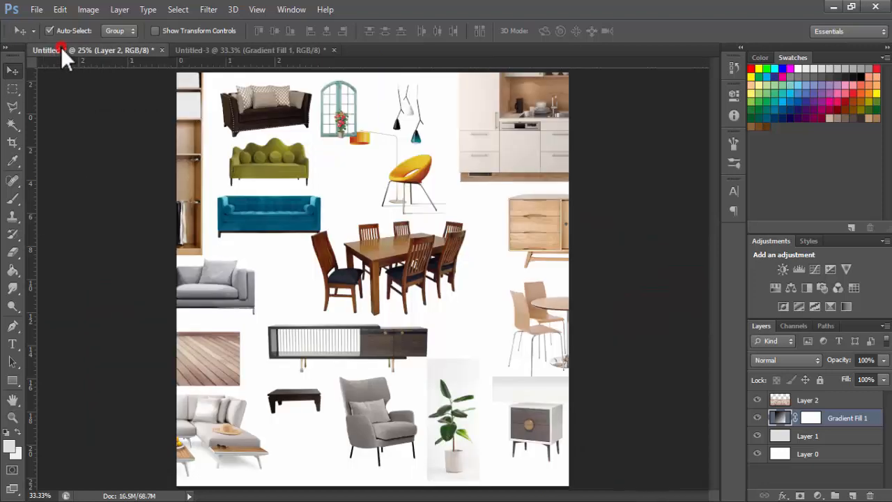
{"action": "left_click_drag", "start_coordinate": [388, 361], "coordinate": [406, 291]}
{"action": "left_click_drag", "start_coordinate": [780, 420], "coordinate": [779, 398]}
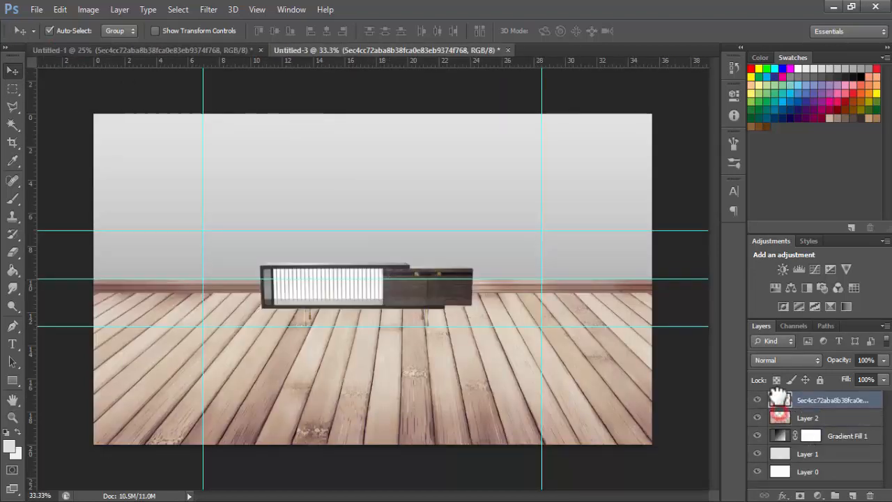
{"action": "left_click_drag", "start_coordinate": [412, 288], "coordinate": [437, 268]}
Copy the grey armchair from Untitled-1 into the banner and scale it down together with the slatted console.
{"action": "left_click", "coordinate": [142, 50]}
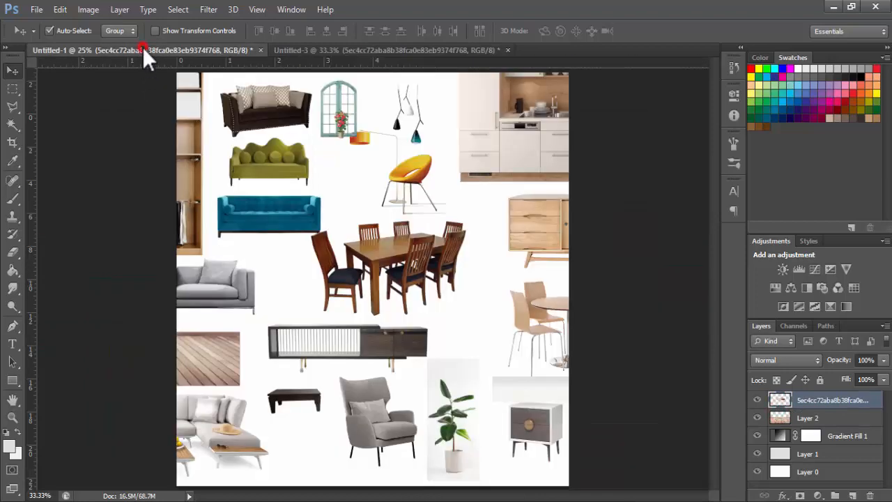
{"action": "left_click_drag", "start_coordinate": [380, 435], "coordinate": [226, 295]}
{"action": "left_click", "coordinate": [321, 258], "text": "shift"}
{"action": "key", "text": "ctrl+t"}
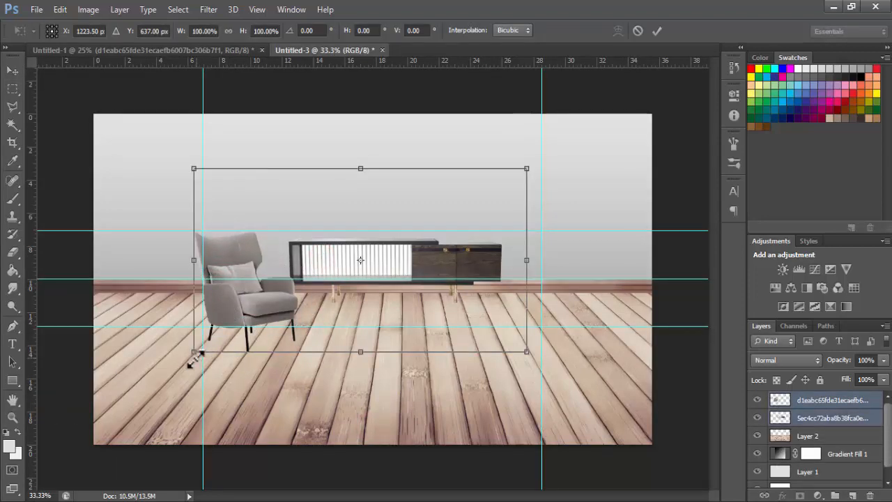
{"action": "left_click_drag", "start_coordinate": [189, 355], "coordinate": [231, 342]}
{"action": "key", "text": "Return"}
Place the armchair just inside the first vertical guide and stand the console against the wall beside it.
{"action": "left_click_drag", "start_coordinate": [421, 266], "coordinate": [434, 277]}
{"action": "left_click", "coordinate": [412, 362]}
{"action": "left_click_drag", "start_coordinate": [263, 321], "coordinate": [247, 321]}
{"action": "mouse_move", "coordinate": [423, 294]}
{"action": "left_mouse_down"}
{"action": "mouse_move", "coordinate": [416, 303]}
{"action": "mouse_move", "coordinate": [420, 293]}
{"action": "left_mouse_up"}
Copy the white-framed side cabinet from Untitled-1 into the banner, scale it down and stand it at the console's dark end.
{"action": "left_click", "coordinate": [227, 50]}
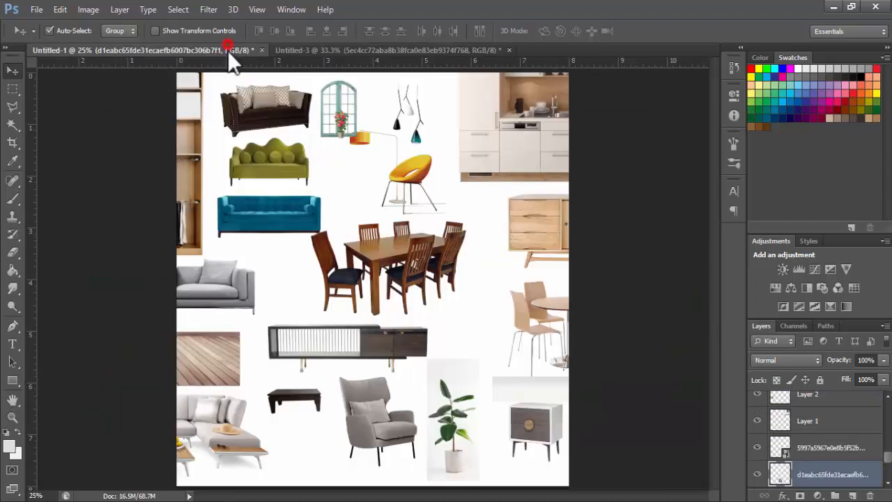
{"action": "left_click_drag", "start_coordinate": [534, 424], "coordinate": [523, 282]}
{"action": "key", "text": "ctrl+t"}
{"action": "left_click_drag", "start_coordinate": [563, 328], "coordinate": [531, 305]}
{"action": "left_click_drag", "start_coordinate": [515, 256], "coordinate": [504, 310]}
{"action": "key", "text": "Return"}
Copy the potted plant from Untitled-1 into the banner, scale it to about 39% and place it over the side cabinet.
{"action": "left_click", "coordinate": [222, 50]}
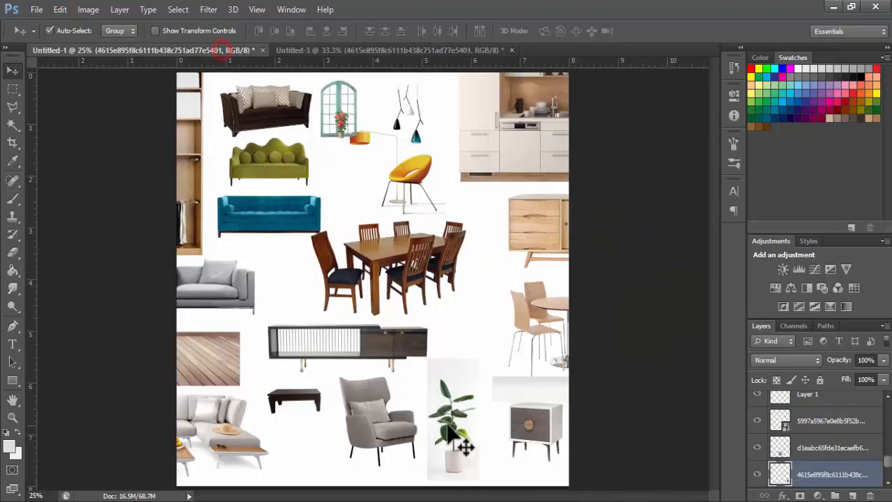
{"action": "left_click_drag", "start_coordinate": [453, 426], "coordinate": [512, 269]}
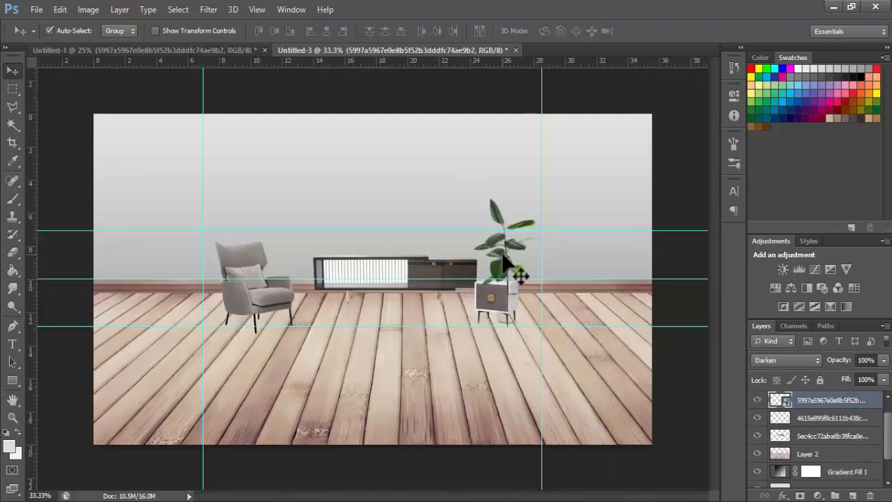
{"action": "key", "text": "ctrl+t"}
{"action": "left_click_drag", "start_coordinate": [543, 172], "coordinate": [512, 241]}
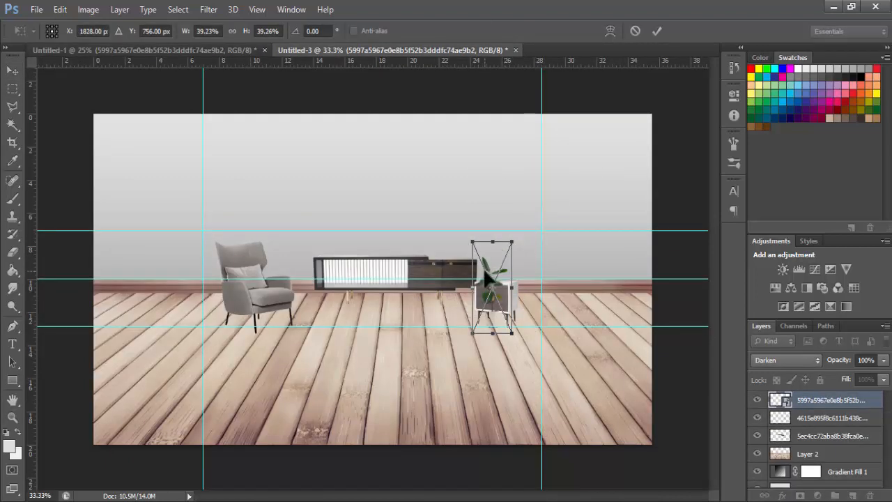
{"action": "key", "text": "Return"}
{"action": "left_click_drag", "start_coordinate": [486, 278], "coordinate": [489, 253]}
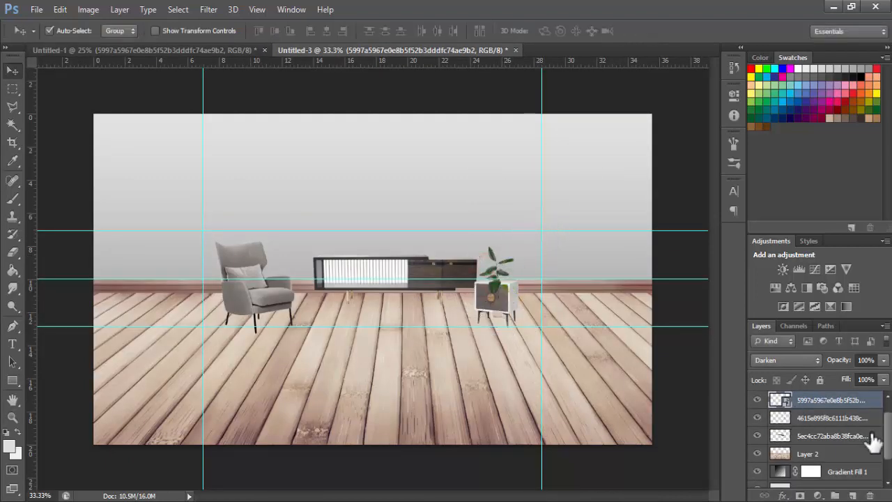
Stack the plant layer between the console and floor layers, and position the plant behind the side cabinet.
{"action": "left_click_drag", "start_coordinate": [888, 436], "coordinate": [888, 427]}
{"action": "left_click_drag", "start_coordinate": [807, 417], "coordinate": [809, 456]}
{"action": "left_click_drag", "start_coordinate": [492, 273], "coordinate": [533, 244]}
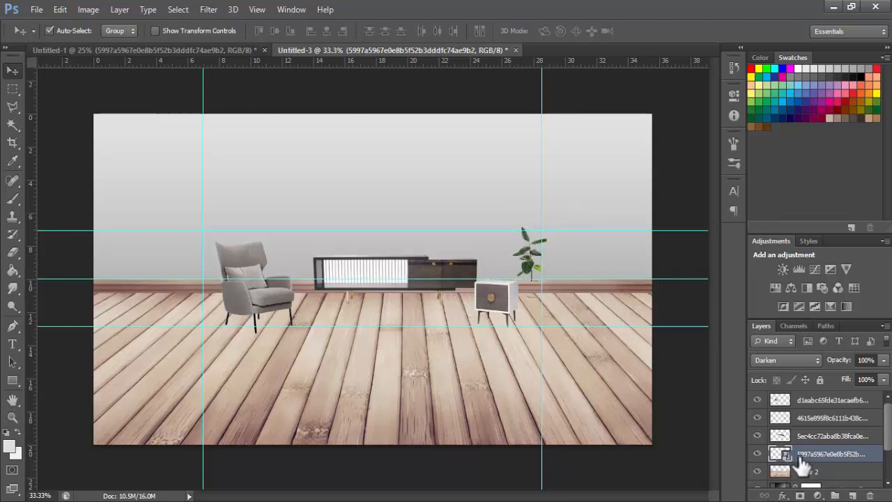
{"action": "left_click", "coordinate": [758, 472]}
{"action": "left_click", "coordinate": [758, 472]}
{"action": "left_click_drag", "start_coordinate": [524, 232], "coordinate": [490, 248]}
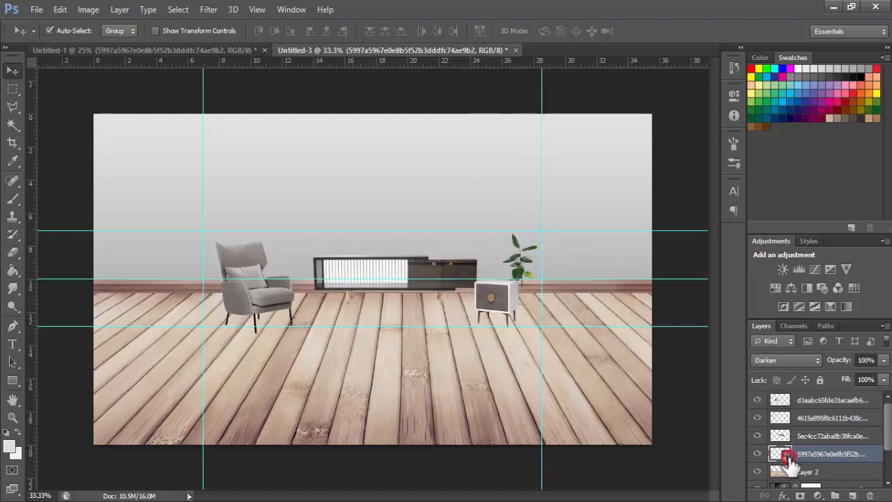
Open the plant smart object's contents and convert its locked Background into the regular layer Layer 0.
{"action": "right_click", "coordinate": [787, 456]}
{"action": "double_click", "coordinate": [787, 458]}
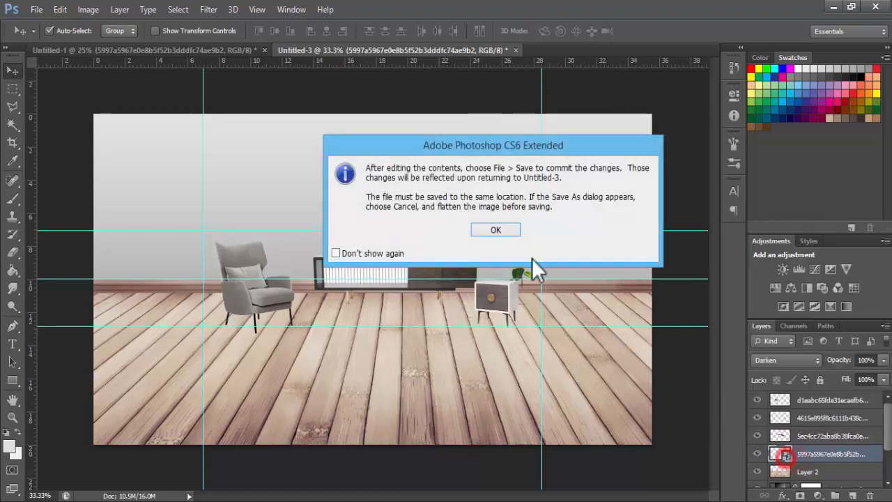
{"action": "left_click", "coordinate": [503, 222]}
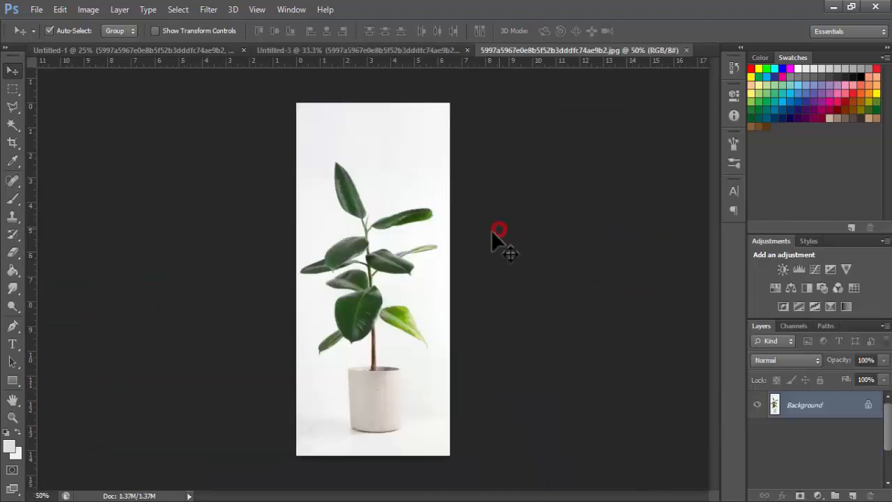
{"action": "double_click", "coordinate": [796, 409]}
{"action": "key", "text": "Return"}
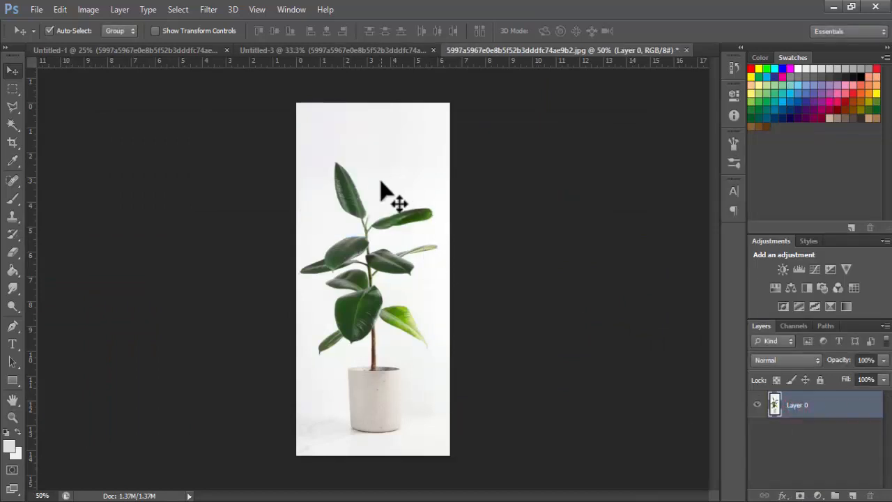
Select the plant's white backdrop with the Magic Wand at tolerance 20, invert the selection and mask the layer with it.
{"action": "mouse_move", "coordinate": [348, 200]}
{"action": "left_mouse_down"}
{"action": "mouse_move", "coordinate": [373, 192]}
{"action": "mouse_move", "coordinate": [348, 198]}
{"action": "left_mouse_up"}
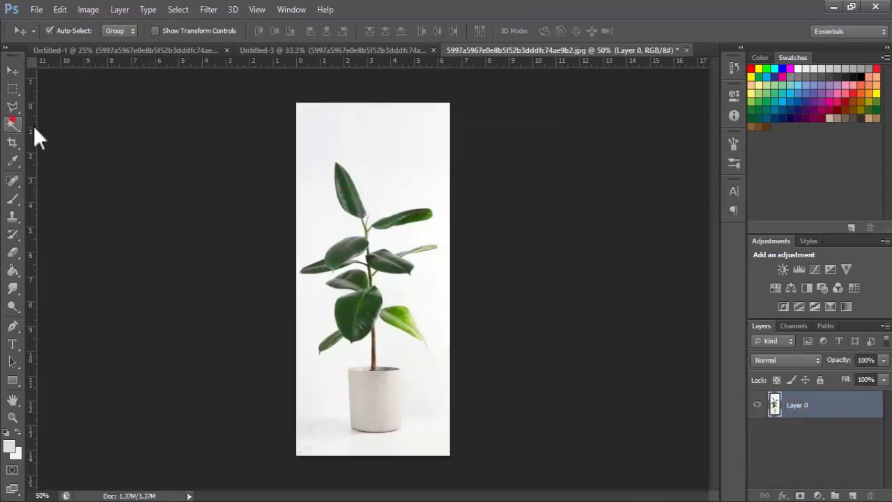
{"action": "left_click", "coordinate": [349, 136]}
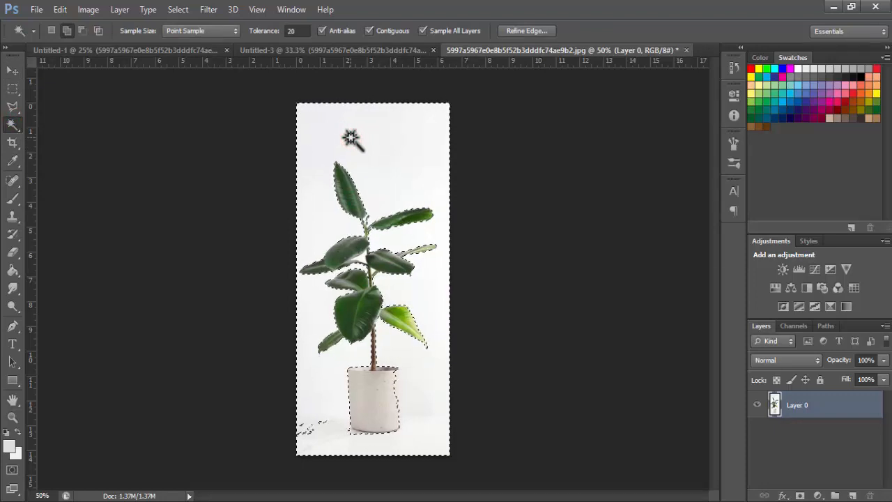
{"action": "left_click", "coordinate": [800, 495]}
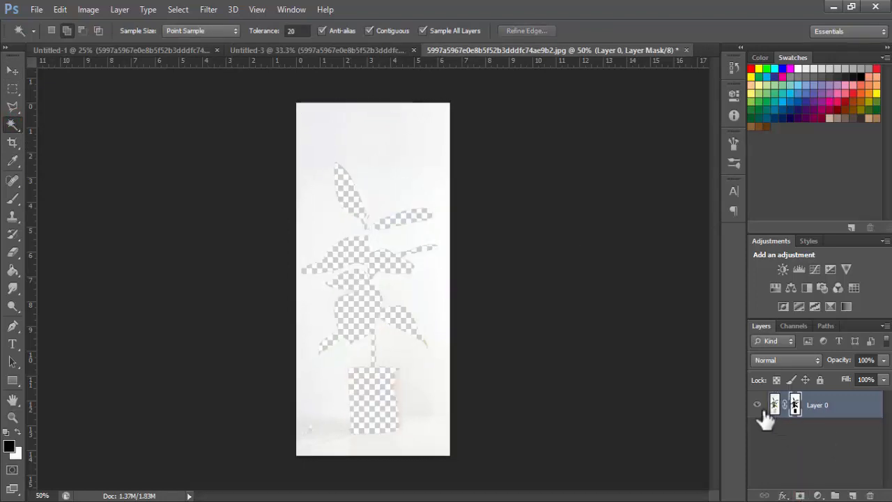
{"action": "key", "text": "ctrl+z"}
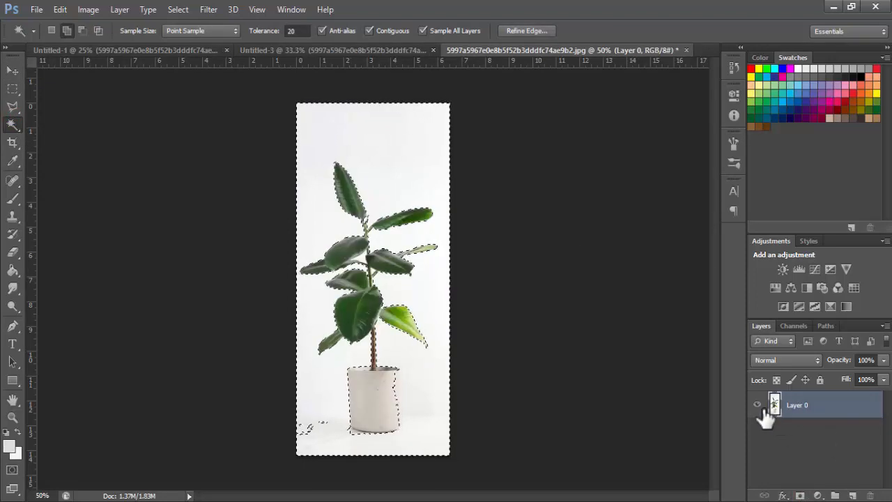
{"action": "right_click", "coordinate": [362, 136]}
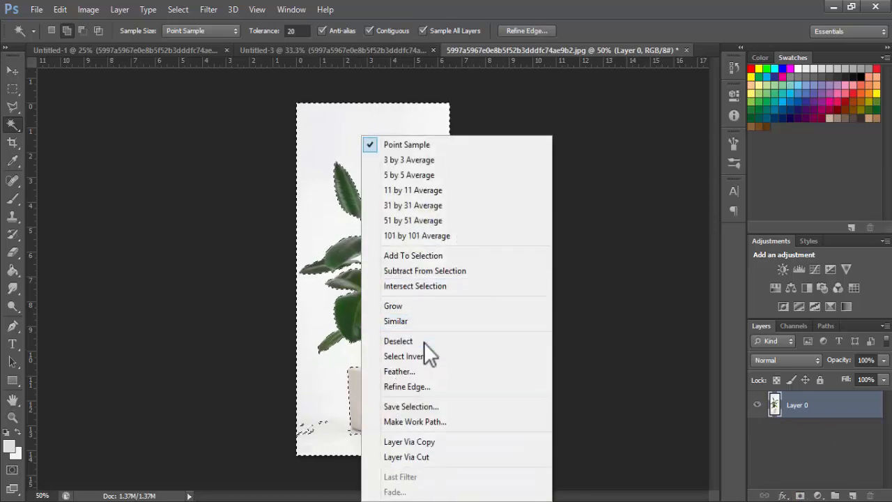
{"action": "left_click", "coordinate": [433, 356]}
{"action": "left_click", "coordinate": [800, 495]}
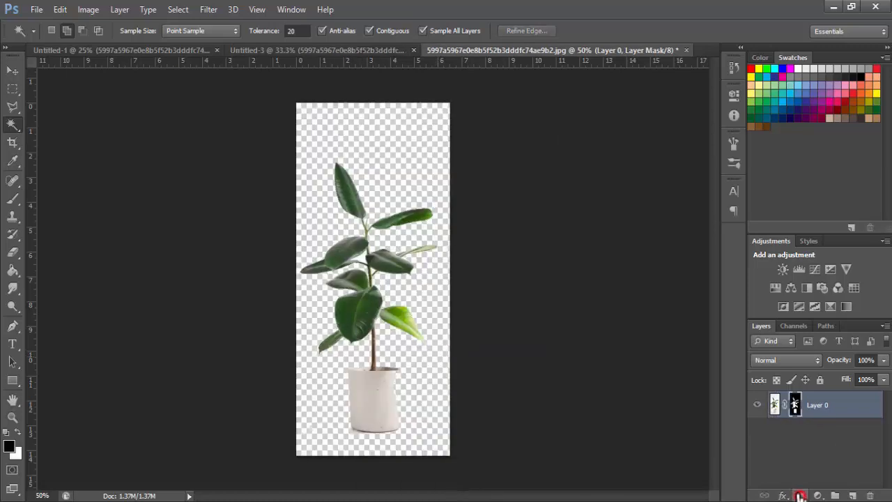
Set up a white 100 px brush for the plant's layer mask and try to restore the pot's missing side edge.
{"action": "left_click", "coordinate": [13, 70]}
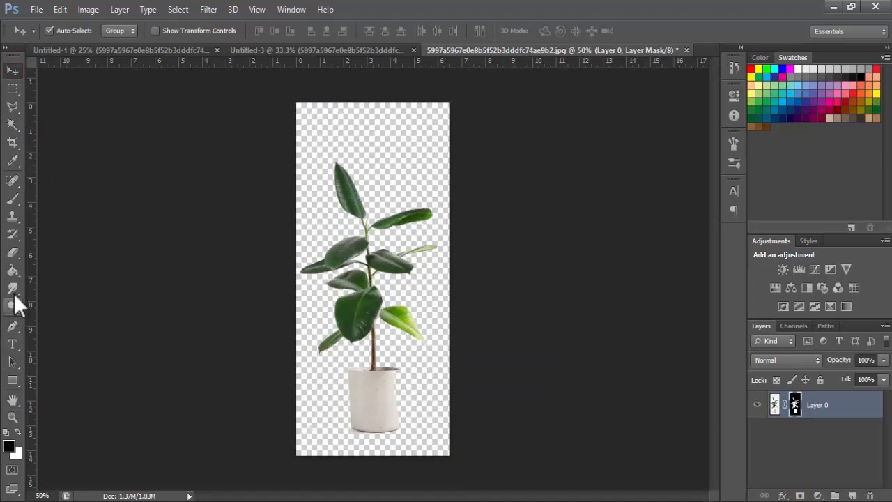
{"action": "left_click", "coordinate": [14, 202]}
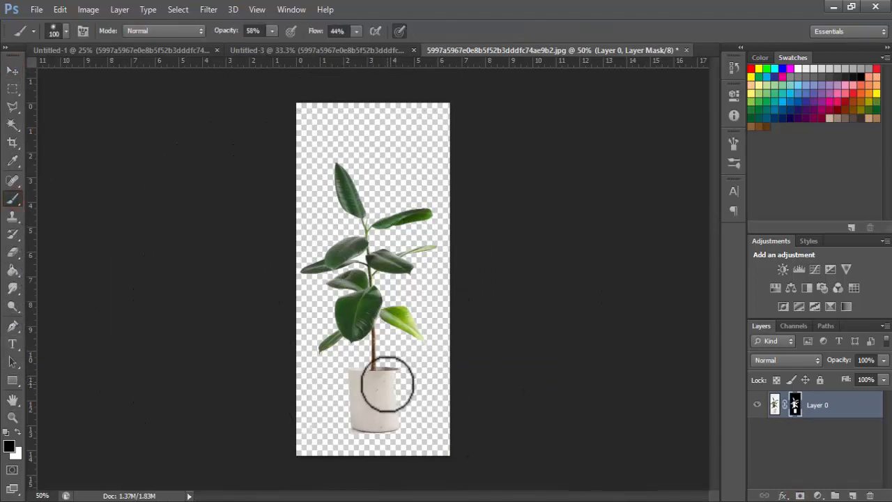
{"action": "left_click", "coordinate": [6, 432]}
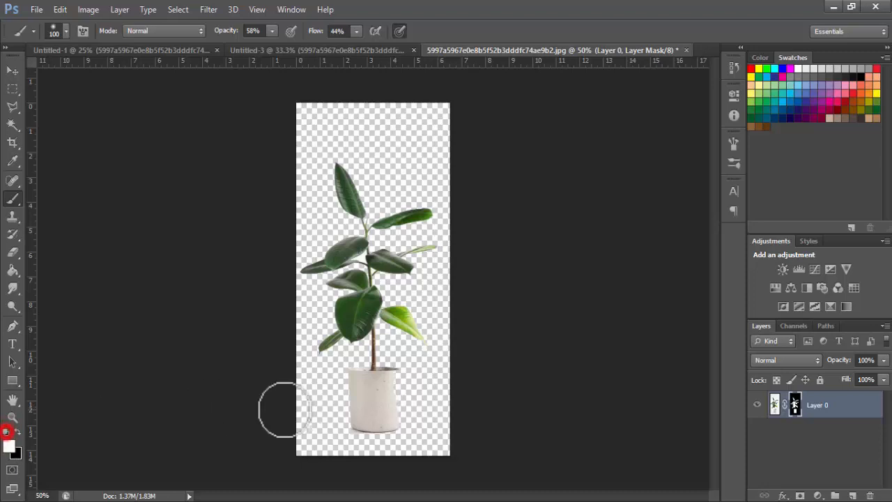
{"action": "left_click_drag", "start_coordinate": [368, 358], "coordinate": [401, 410]}
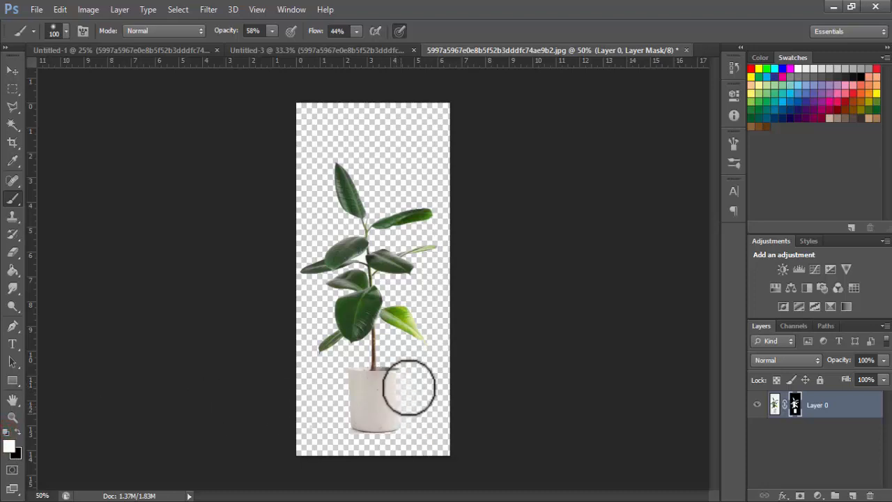
{"action": "key", "text": "ctrl+plus"}
{"action": "key", "text": "ctrl+plus"}
{"action": "key", "text": "ctrl+plus"}
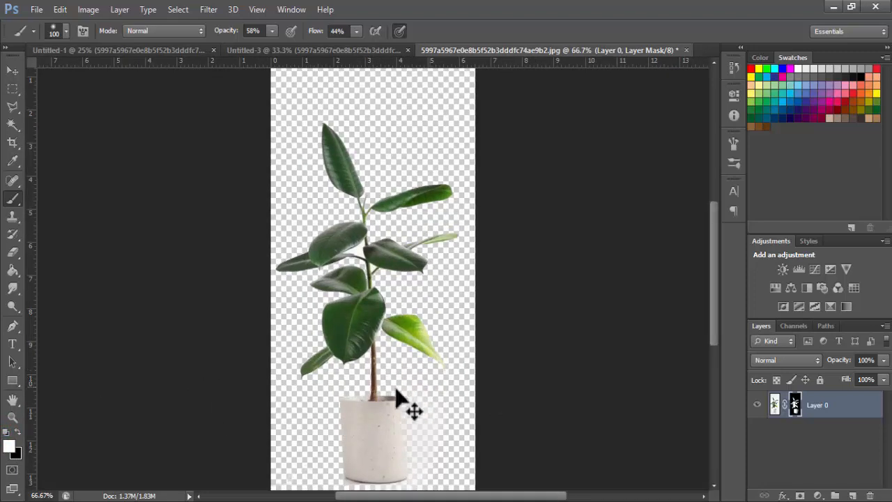
{"action": "left_click_drag", "start_coordinate": [453, 423], "coordinate": [472, 362]}
{"action": "left_click_drag", "start_coordinate": [473, 393], "coordinate": [449, 314]}
{"action": "left_click_drag", "start_coordinate": [446, 334], "coordinate": [446, 352]}
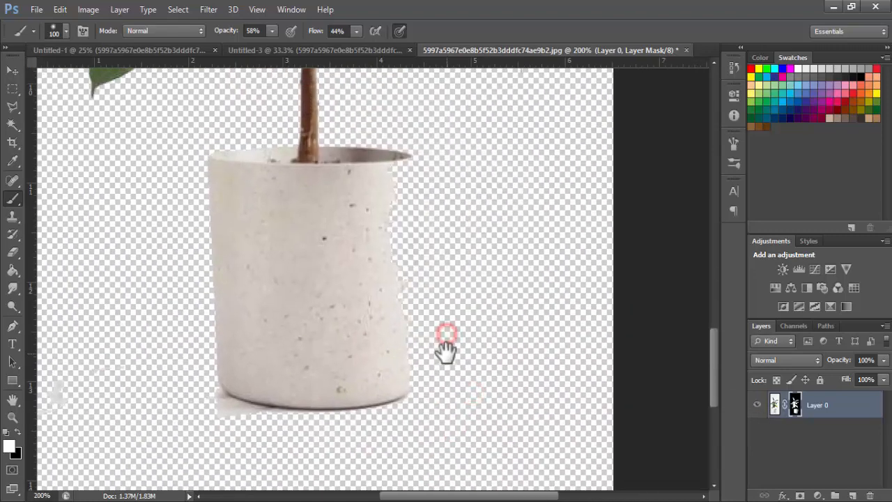
Restore the pot's missing side by painting white on the mask with brush opacity 82% and flow 100%.
{"action": "left_click", "coordinate": [9, 447]}
{"action": "left_click", "coordinate": [750, 111]}
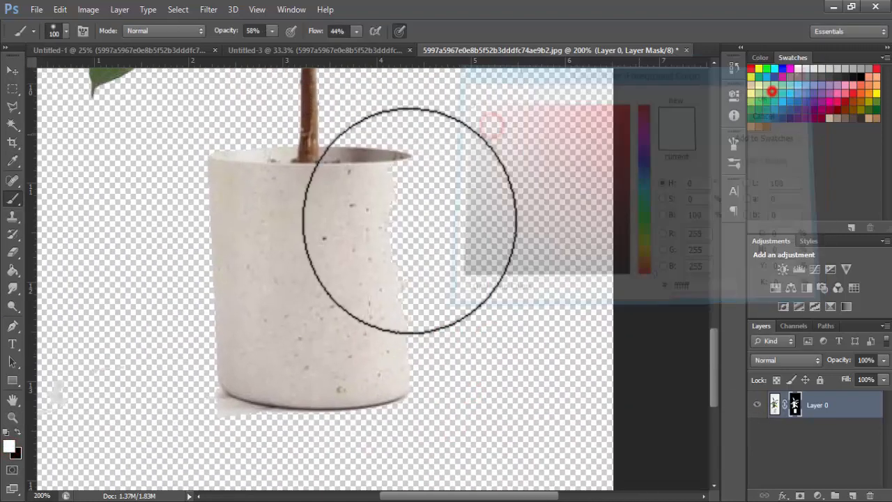
{"action": "left_click_drag", "start_coordinate": [385, 261], "coordinate": [392, 269]}
{"action": "left_click", "coordinate": [355, 32]}
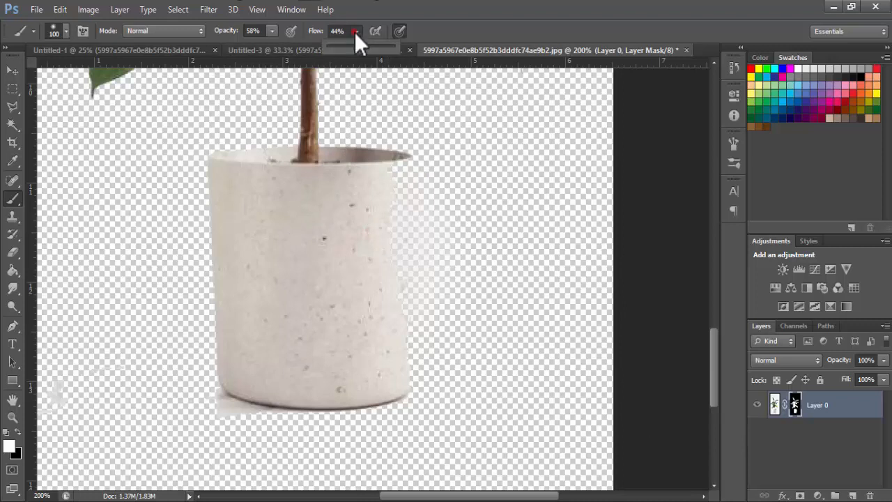
{"action": "left_click_drag", "start_coordinate": [285, 45], "coordinate": [289, 45]}
{"action": "left_click", "coordinate": [364, 298]}
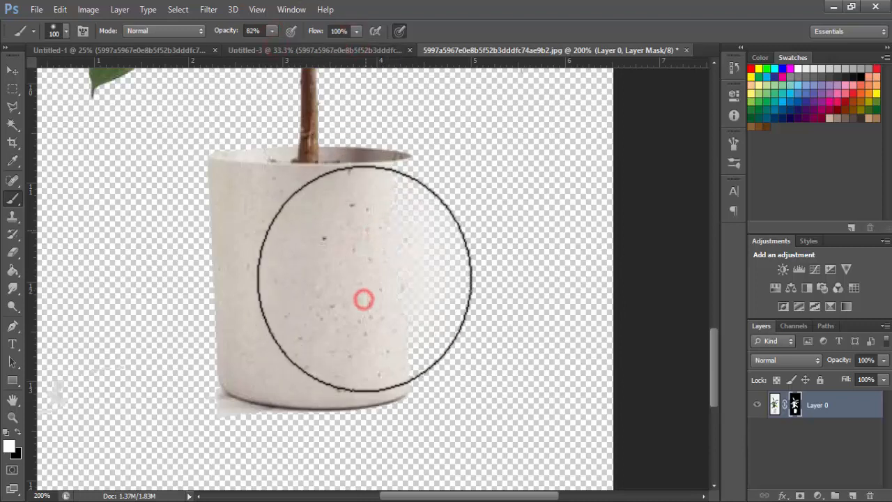
{"action": "mouse_move", "coordinate": [390, 200]}
{"action": "left_mouse_down"}
{"action": "mouse_move", "coordinate": [364, 203]}
{"action": "mouse_move", "coordinate": [377, 318]}
{"action": "mouse_move", "coordinate": [367, 223]}
{"action": "mouse_move", "coordinate": [364, 251]}
{"action": "left_mouse_up"}
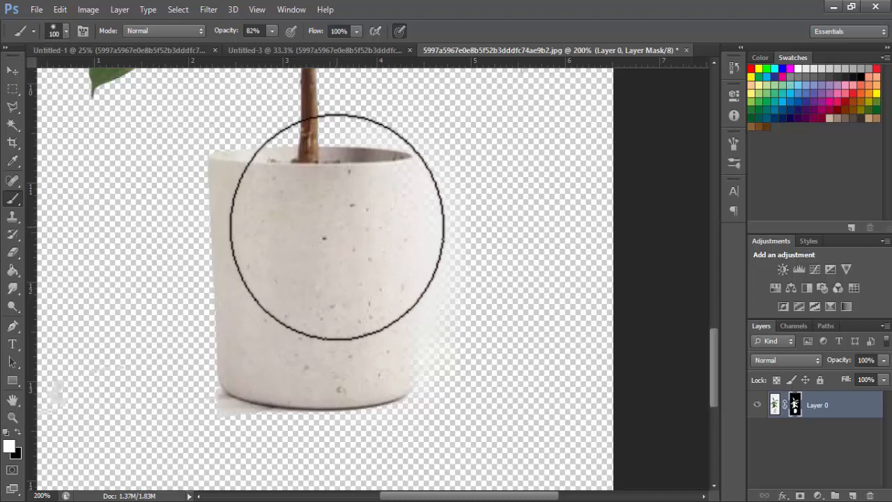
Paint black on the mask to hide the leftover backdrop and shadow around the pot.
{"action": "key", "text": "x"}
{"action": "mouse_move", "coordinate": [492, 170]}
{"action": "left_mouse_down"}
{"action": "mouse_move", "coordinate": [485, 348]}
{"action": "mouse_move", "coordinate": [476, 171]}
{"action": "left_mouse_up"}
{"action": "mouse_move", "coordinate": [213, 467]}
{"action": "left_mouse_down"}
{"action": "mouse_move", "coordinate": [213, 442]}
{"action": "mouse_move", "coordinate": [321, 474]}
{"action": "mouse_move", "coordinate": [486, 418]}
{"action": "left_mouse_up"}
{"action": "left_click_drag", "start_coordinate": [415, 267], "coordinate": [504, 448]}
{"action": "left_click_drag", "start_coordinate": [462, 299], "coordinate": [468, 125]}
{"action": "left_click", "coordinate": [283, 418]}
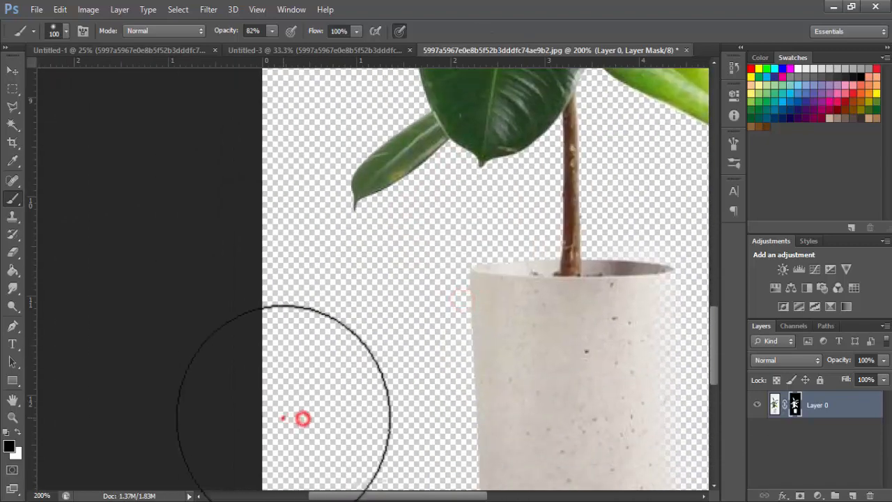
Reduce the brush to 10 px and mask out the white patch between the leaves beside the plant's stem.
{"action": "left_click_drag", "start_coordinate": [408, 233], "coordinate": [360, 274]}
{"action": "key", "text": "bracketleft"}
{"action": "key", "text": "bracketleft"}
{"action": "key", "text": "bracketleft"}
{"action": "key", "text": "bracketleft"}
{"action": "key", "text": "bracketleft"}
{"action": "key", "text": "bracketleft"}
{"action": "key", "text": "bracketleft"}
{"action": "key", "text": "bracketleft"}
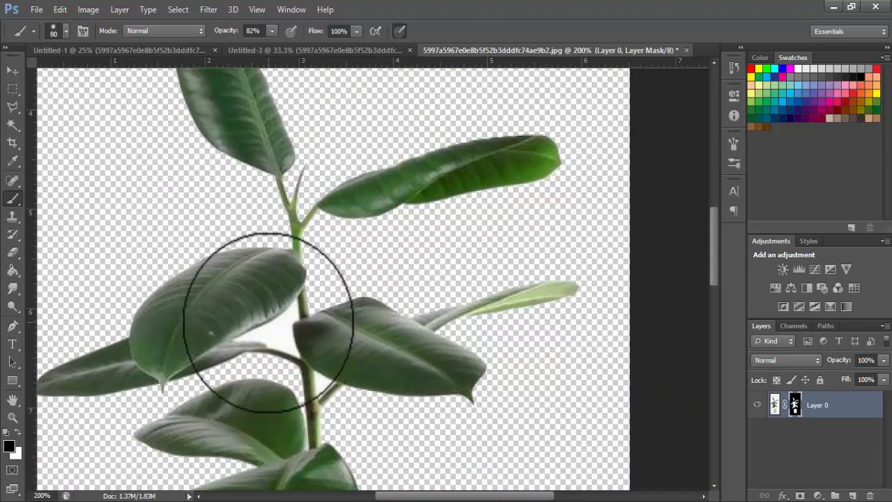
{"action": "left_click_drag", "start_coordinate": [293, 312], "coordinate": [258, 331]}
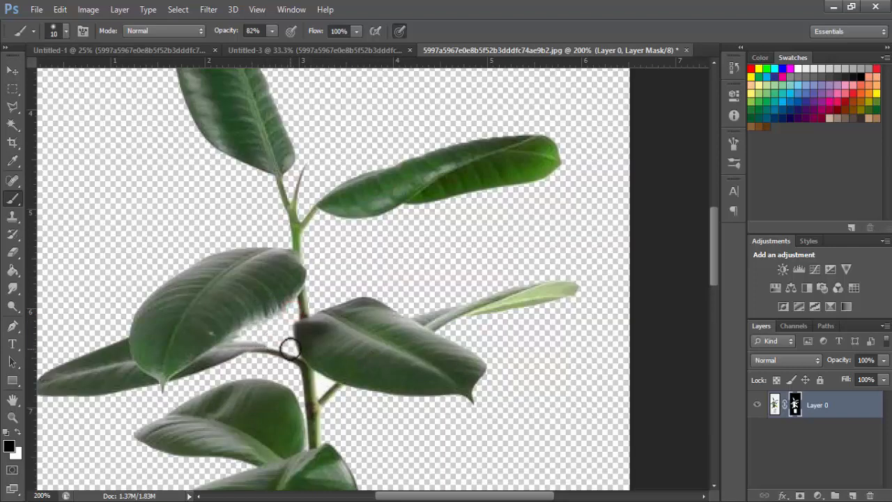
Copy the masked plant into the Untitled-3 banner and delete the earlier unmasked plant layer.
{"action": "key", "text": "ctrl+minus"}
{"action": "key", "text": "ctrl+minus"}
{"action": "key", "text": "ctrl+minus"}
{"action": "left_click", "coordinate": [13, 70]}
{"action": "left_click_drag", "start_coordinate": [304, 286], "coordinate": [521, 255]}
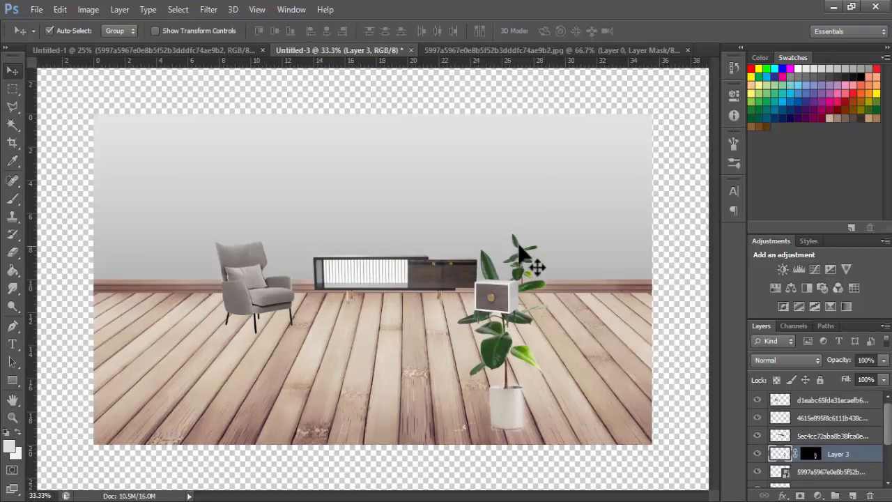
{"action": "key", "text": "Delete"}
Scale the masked plant down and position it behind the side cabinet so its leaves rise above the top.
{"action": "left_click_drag", "start_coordinate": [506, 405], "coordinate": [522, 336]}
{"action": "key", "text": "ctrl+t"}
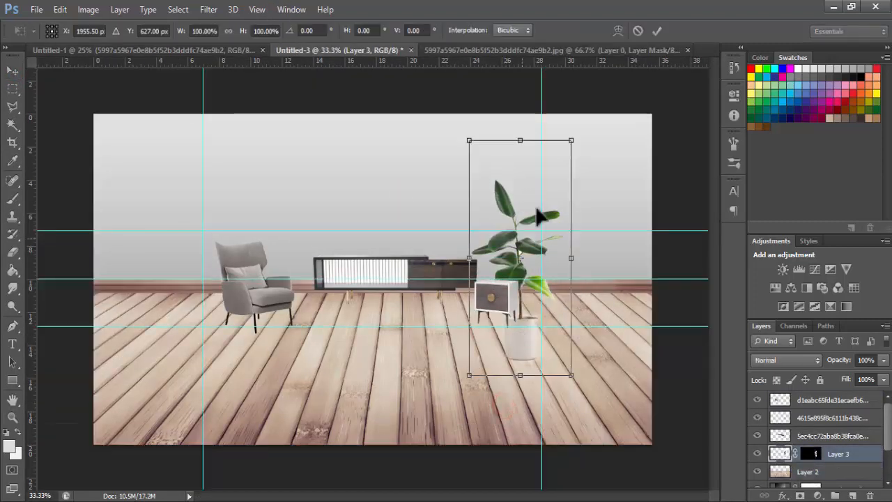
{"action": "left_click_drag", "start_coordinate": [571, 140], "coordinate": [512, 243]}
{"action": "key", "text": "Return"}
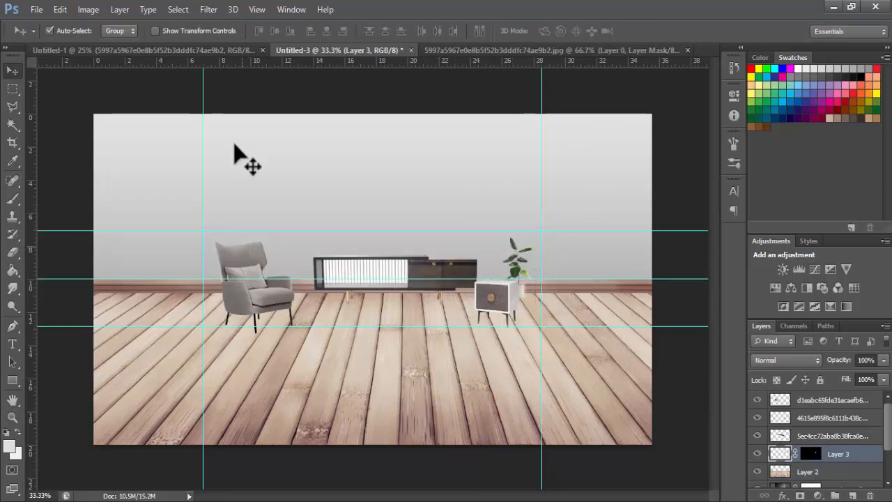
Copy the black coffee table from Untitled-1 into the Untitled-3 banner, raise its layer, and enlarge it to about 189%.
{"action": "left_click", "coordinate": [197, 50]}
{"action": "left_click_drag", "start_coordinate": [303, 412], "coordinate": [382, 315]}
{"action": "left_click_drag", "start_coordinate": [780, 454], "coordinate": [782, 413]}
{"action": "left_click_drag", "start_coordinate": [386, 311], "coordinate": [392, 309]}
{"action": "key", "text": "ctrl+t"}
{"action": "left_click_drag", "start_coordinate": [478, 338], "coordinate": [536, 361]}
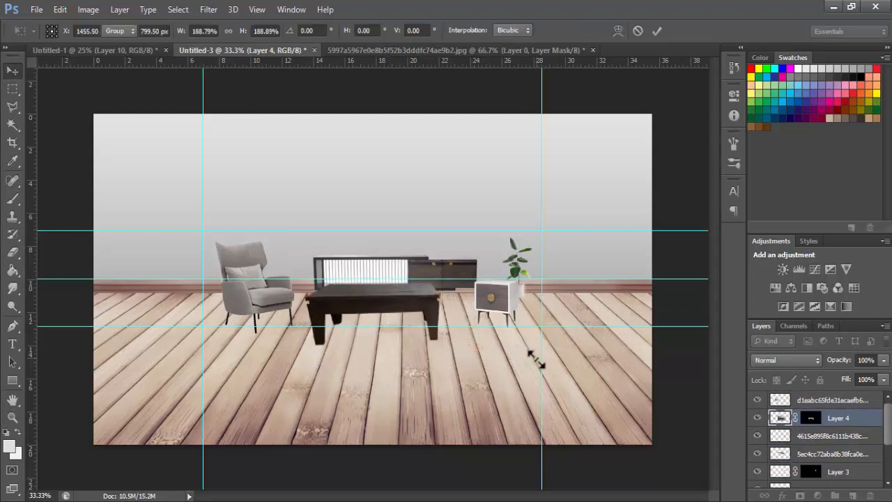
{"action": "key", "text": "Return"}
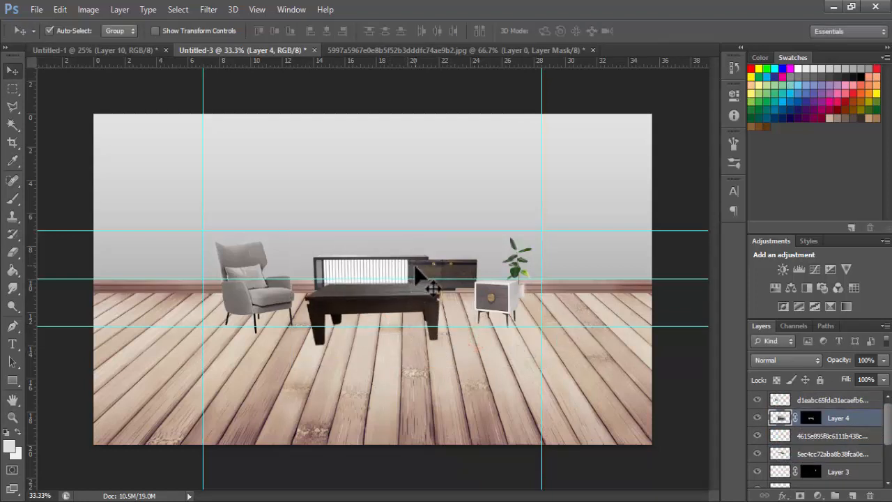
Scale the coffee table down and place it on the floor in front of the TV cabinet.
{"action": "key", "text": "ctrl+t"}
{"action": "left_click_drag", "start_coordinate": [293, 364], "coordinate": [352, 326]}
{"action": "key", "text": "Return"}
{"action": "left_click_drag", "start_coordinate": [371, 293], "coordinate": [345, 339]}
Enlarge the coffee table, recentre it before the TV cabinet, and slightly reduce its height and width.
{"action": "key", "text": "ctrl+t"}
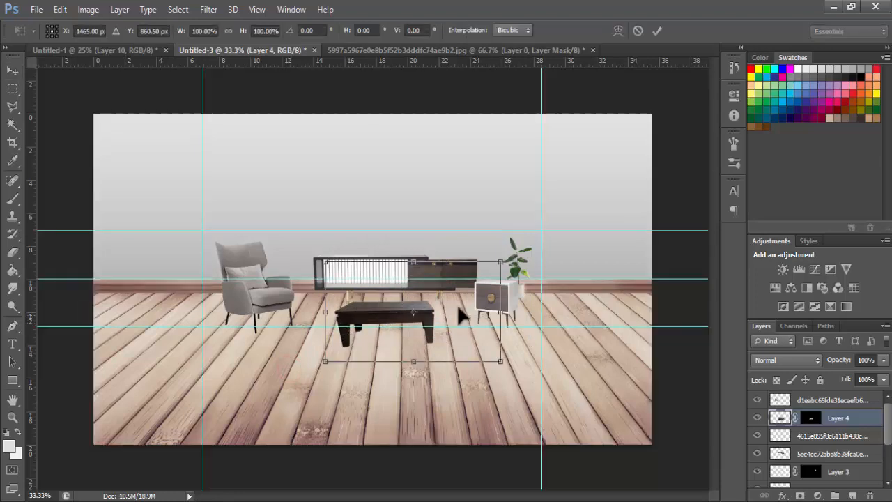
{"action": "left_click_drag", "start_coordinate": [538, 246], "coordinate": [546, 240]}
{"action": "key", "text": "Return"}
{"action": "left_click_drag", "start_coordinate": [372, 330], "coordinate": [364, 320]}
{"action": "key", "text": "ctrl+t"}
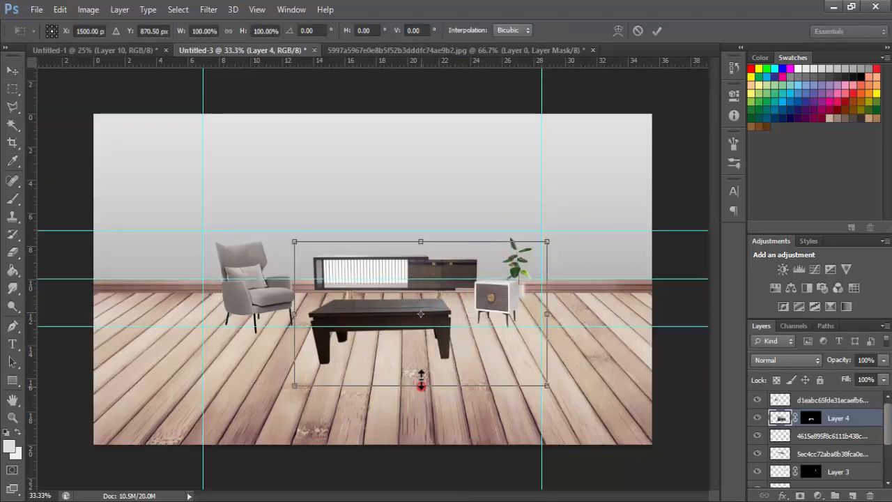
{"action": "left_click_drag", "start_coordinate": [421, 381], "coordinate": [421, 375]}
{"action": "mouse_move", "coordinate": [534, 374]}
{"action": "left_mouse_down"}
{"action": "mouse_move", "coordinate": [534, 364]}
{"action": "mouse_move", "coordinate": [522, 369]}
{"action": "left_mouse_up"}
{"action": "key", "text": "Return"}
Scale the TV cabinet down and position it along the skirting board behind the coffee table.
{"action": "left_click", "coordinate": [420, 265]}
{"action": "key", "text": "ctrl+t"}
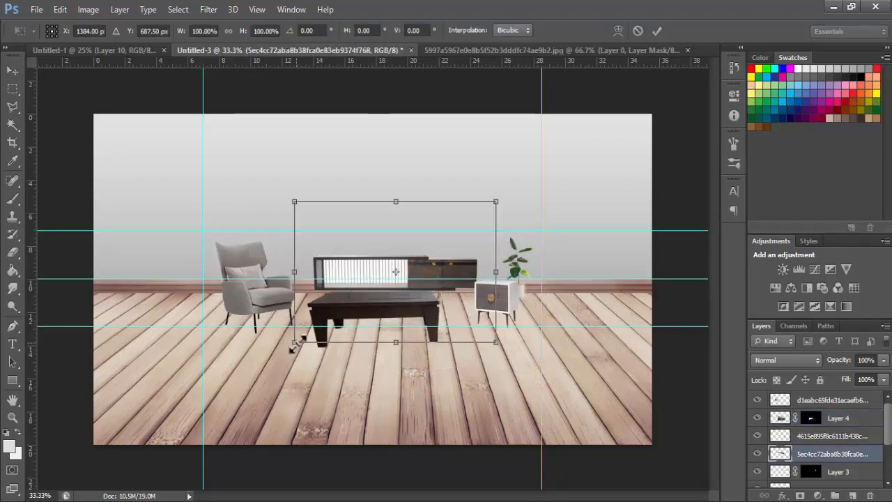
{"action": "left_click_drag", "start_coordinate": [298, 343], "coordinate": [381, 296]}
{"action": "key", "text": "Return"}
{"action": "left_click_drag", "start_coordinate": [454, 247], "coordinate": [440, 279]}
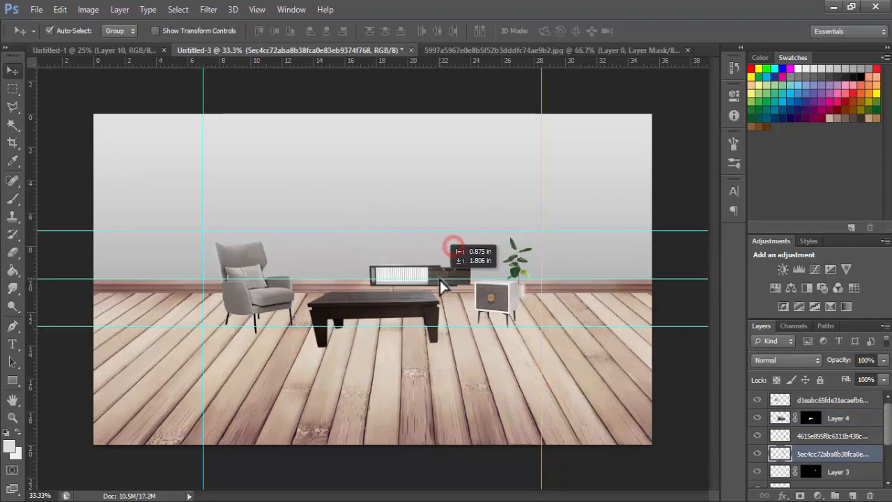
Scale the coffee table to about 73% and place it in front of the reduced TV cabinet.
{"action": "left_click_drag", "start_coordinate": [386, 308], "coordinate": [393, 310]}
{"action": "key", "text": "ctrl+t"}
{"action": "left_click_drag", "start_coordinate": [298, 372], "coordinate": [366, 337]}
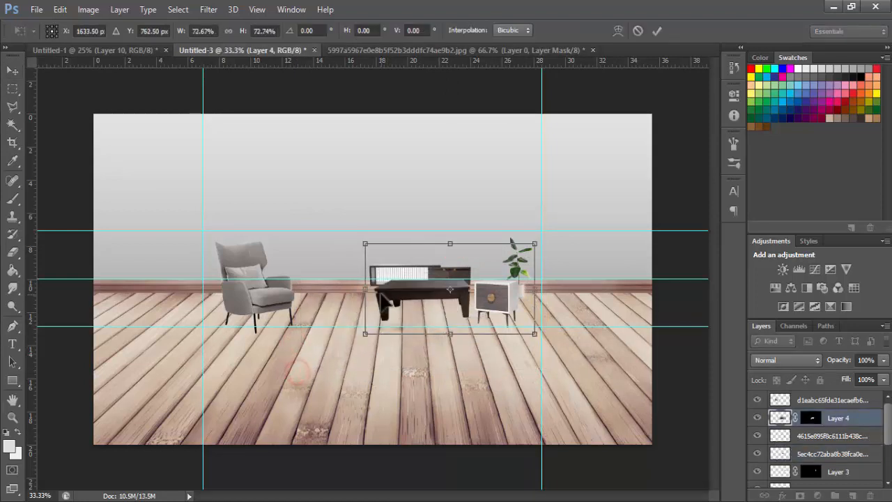
{"action": "left_click_drag", "start_coordinate": [395, 294], "coordinate": [371, 310]}
{"action": "key", "text": "Return"}
Scale the side cabinet down and set it on the floor to the right of the coffee table.
{"action": "left_click", "coordinate": [487, 296]}
{"action": "key", "text": "ctrl+t"}
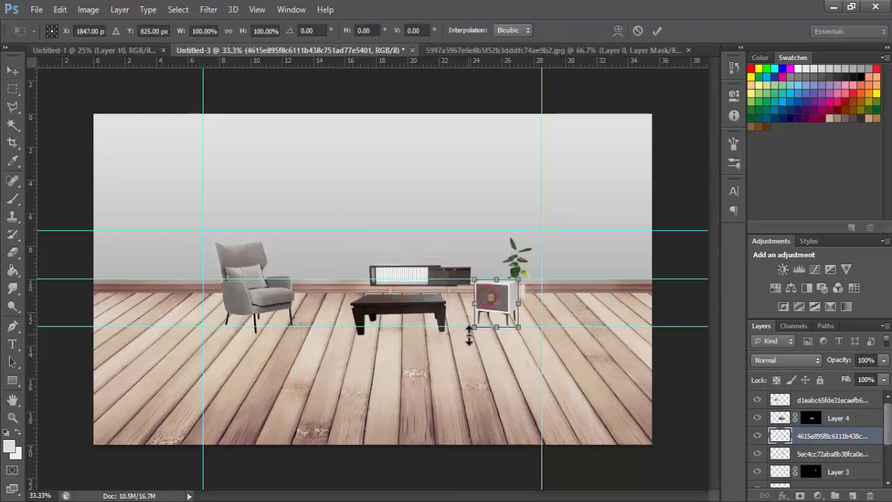
{"action": "left_click_drag", "start_coordinate": [476, 323], "coordinate": [492, 305]}
{"action": "key", "text": "Return"}
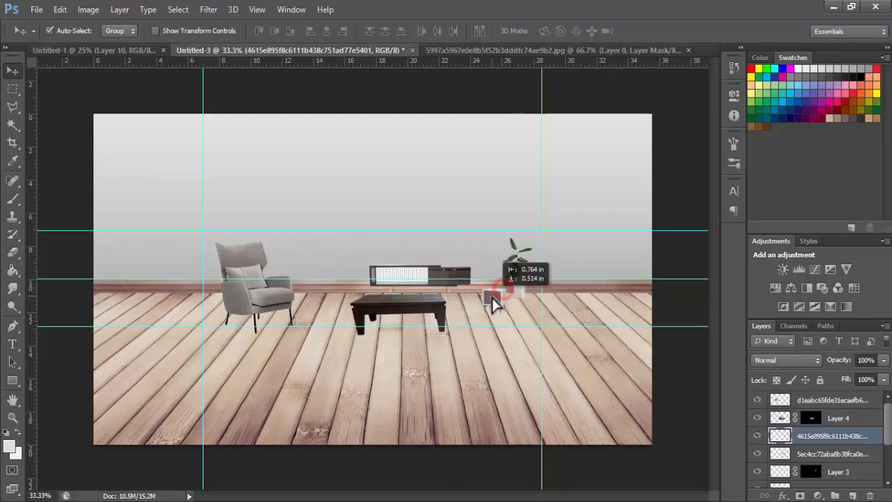
Scale the plant to about 59% and adjust it with the side cabinet so the plant stands just behind it.
{"action": "left_click", "coordinate": [522, 298]}
{"action": "key", "text": "ctrl+t"}
{"action": "left_click_drag", "start_coordinate": [537, 222], "coordinate": [523, 251]}
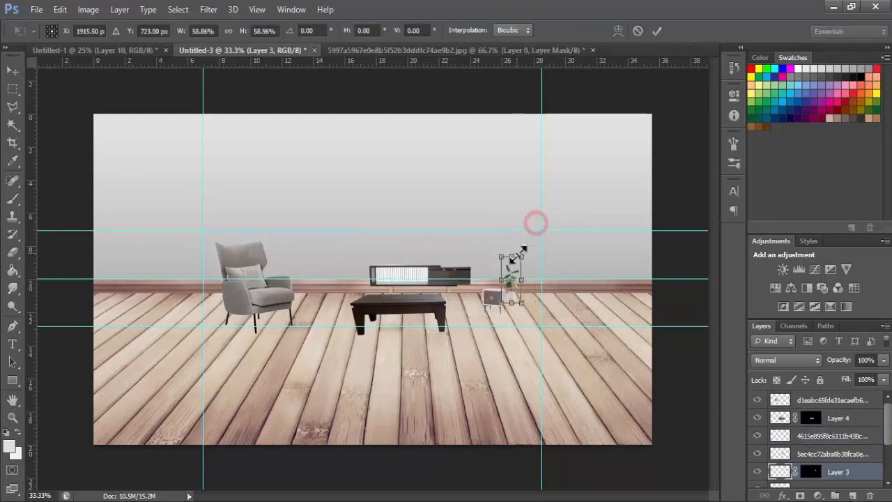
{"action": "key", "text": "Return"}
{"action": "left_click", "coordinate": [511, 300]}
{"action": "key", "text": "ctrl+t"}
{"action": "key", "text": "Return"}
{"action": "mouse_move", "coordinate": [508, 287]}
{"action": "left_mouse_down"}
{"action": "mouse_move", "coordinate": [514, 281]}
{"action": "mouse_move", "coordinate": [492, 289]}
{"action": "left_mouse_up"}
Nudge the coffee table up and scale the armchair down, placing it against the table's left side.
{"action": "left_click_drag", "start_coordinate": [408, 312], "coordinate": [408, 307]}
{"action": "left_click_drag", "start_coordinate": [275, 304], "coordinate": [345, 307]}
{"action": "key", "text": "ctrl+t"}
{"action": "left_click_drag", "start_coordinate": [285, 338], "coordinate": [316, 325]}
{"action": "key", "text": "Return"}
{"action": "left_click_drag", "start_coordinate": [329, 289], "coordinate": [322, 303]}
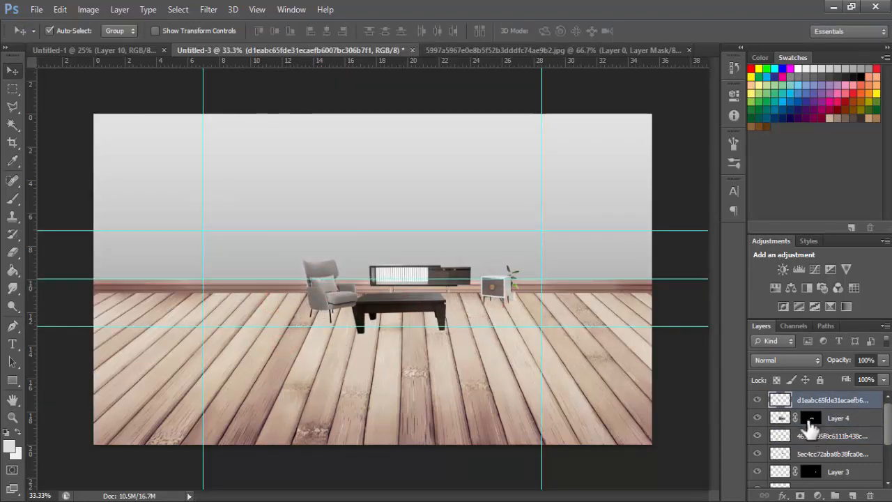
Move the coffee table layer above the armchair layer, shift the table right, and lower the TV cabinet slightly.
{"action": "left_click_drag", "start_coordinate": [787, 418], "coordinate": [788, 390]}
{"action": "left_click_drag", "start_coordinate": [381, 302], "coordinate": [400, 303]}
{"action": "left_click_drag", "start_coordinate": [441, 271], "coordinate": [439, 277]}
{"action": "left_click", "coordinate": [322, 305]}
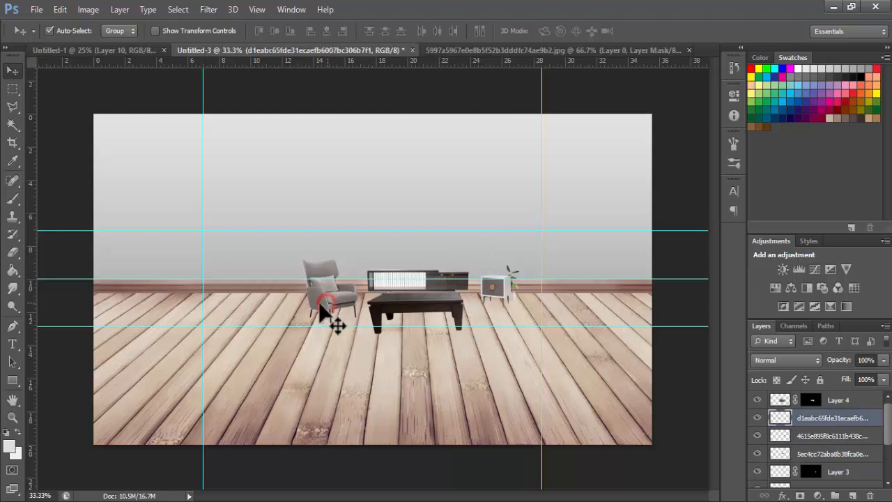
Close the separate plant image document without saving its changes.
{"action": "left_click", "coordinate": [450, 50]}
{"action": "left_click", "coordinate": [686, 51]}
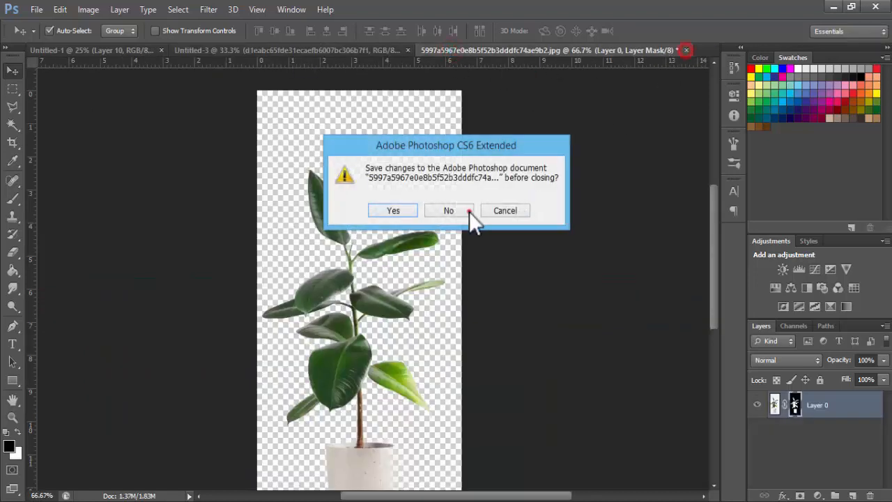
{"action": "left_click", "coordinate": [472, 208]}
Copy the hanging pendant lamps from Untitled-1 into the banner and place them above the side cabinet.
{"action": "left_click", "coordinate": [150, 50]}
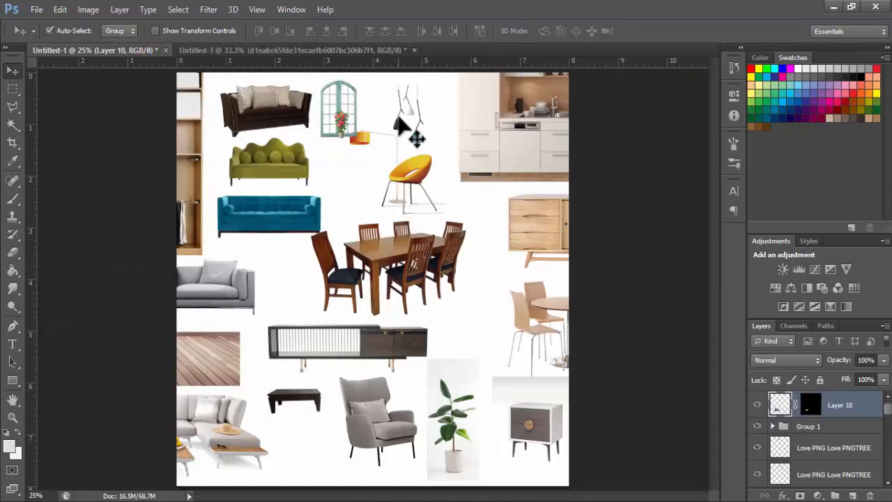
{"action": "left_click_drag", "start_coordinate": [416, 122], "coordinate": [508, 266]}
{"action": "key", "text": "ctrl+t"}
{"action": "key", "text": "Return"}
Duplicate the pendant lamps layer and move the copy left, above the TV cabinet's right end.
{"action": "right_click", "coordinate": [784, 408]}
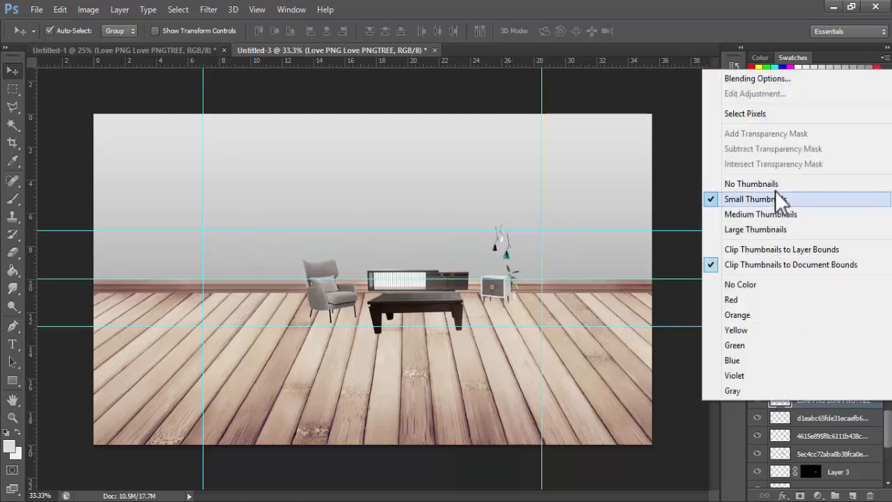
{"action": "key", "text": "Escape"}
{"action": "right_click", "coordinate": [807, 403]}
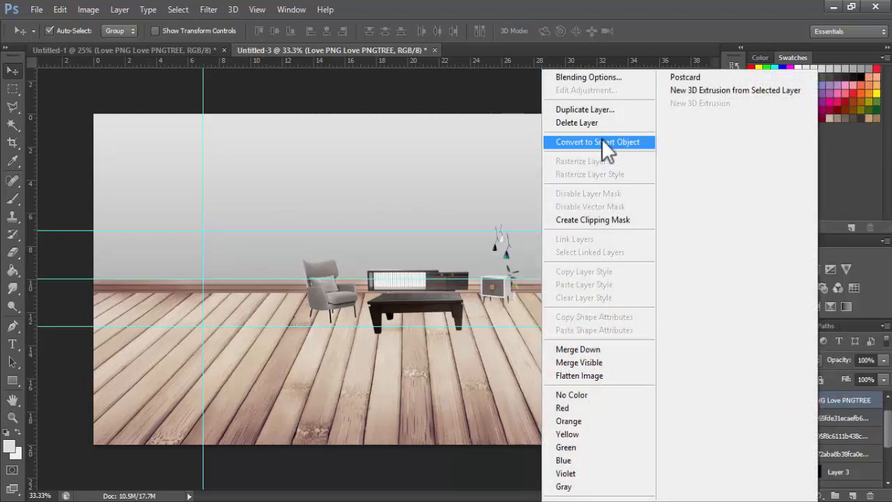
{"action": "left_click", "coordinate": [598, 111]}
{"action": "left_click", "coordinate": [564, 158]}
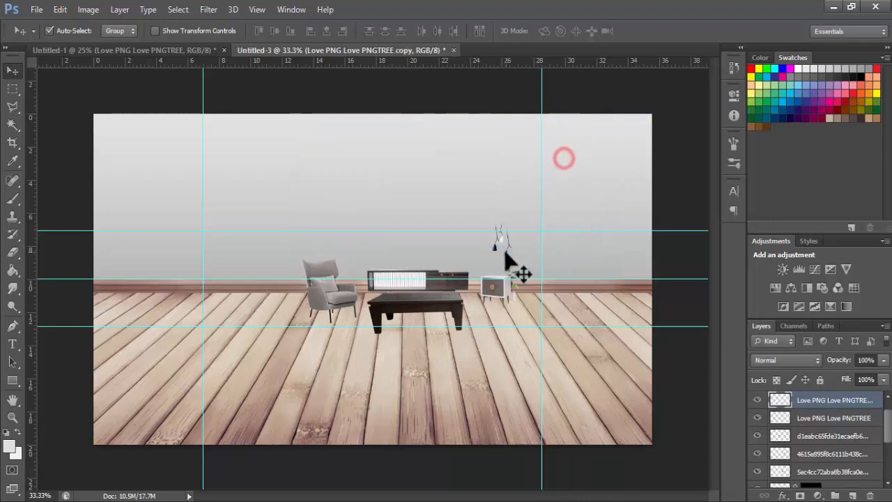
{"action": "left_click_drag", "start_coordinate": [514, 270], "coordinate": [466, 271]}
Mirror the copied lamps horizontally beside the top of the armchair and lower the coffee table slightly.
{"action": "left_click", "coordinate": [88, 9]}
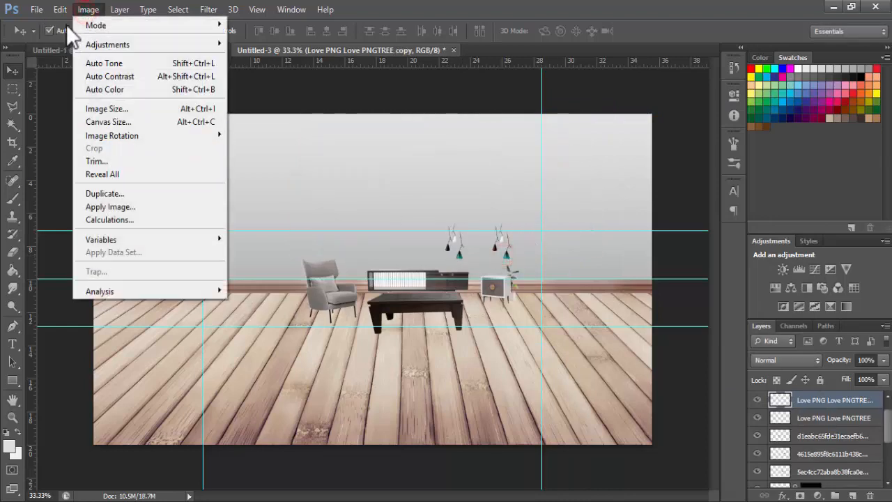
{"action": "mouse_move", "coordinate": [60, 9]}
{"action": "mouse_move", "coordinate": [112, 265]}
{"action": "left_click", "coordinate": [300, 462]}
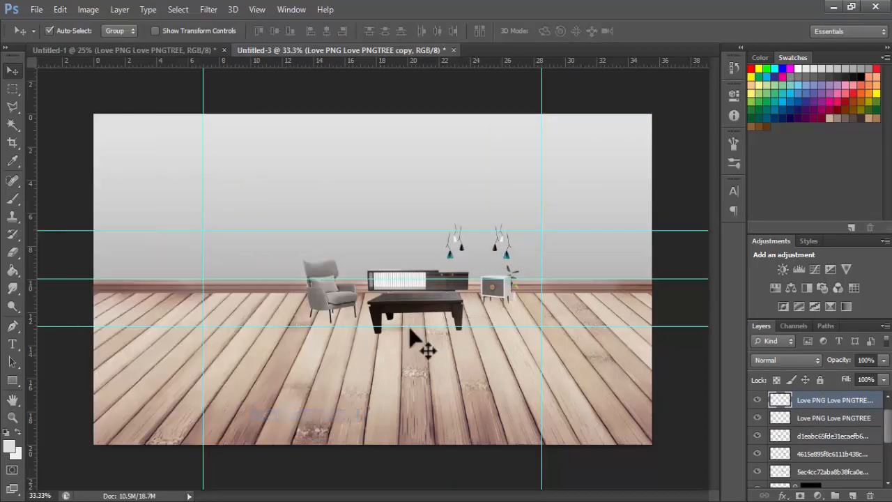
{"action": "left_click_drag", "start_coordinate": [451, 255], "coordinate": [370, 269]}
{"action": "mouse_move", "coordinate": [417, 306]}
{"action": "left_mouse_down"}
{"action": "mouse_move", "coordinate": [418, 320]}
{"action": "mouse_move", "coordinate": [418, 312]}
{"action": "left_mouse_up"}
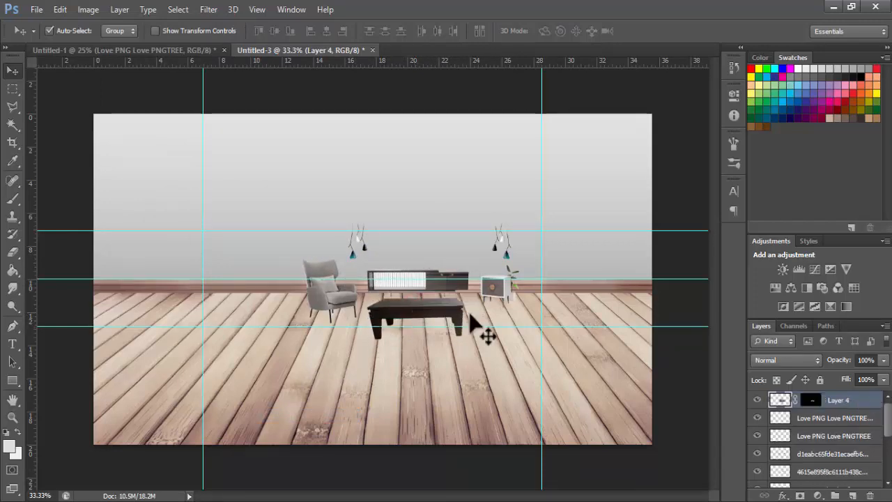
Copy the kitchen unit from Untitled-1 into the banner and scale it down to less than half its size.
{"action": "left_click", "coordinate": [183, 50]}
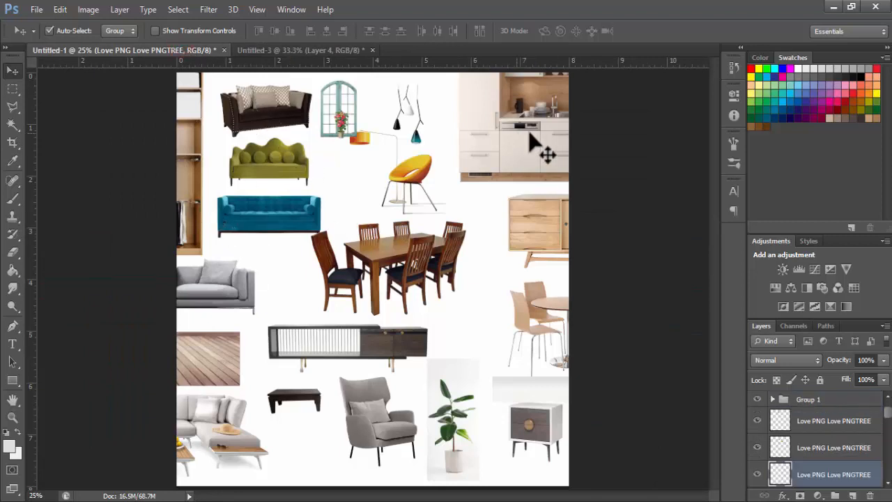
{"action": "left_click_drag", "start_coordinate": [494, 136], "coordinate": [193, 265]}
{"action": "key", "text": "ctrl+t"}
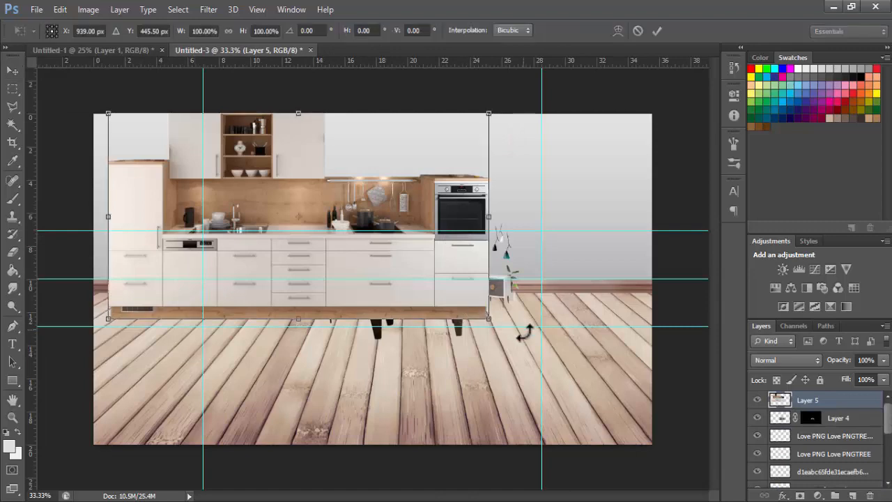
{"action": "left_click_drag", "start_coordinate": [488, 319], "coordinate": [287, 202]}
{"action": "key", "text": "Return"}
Enlarge the kitchen slightly and align its base with the skirting board to the left of the armchair.
{"action": "left_click_drag", "start_coordinate": [209, 166], "coordinate": [245, 273]}
{"action": "key", "text": "ctrl+t"}
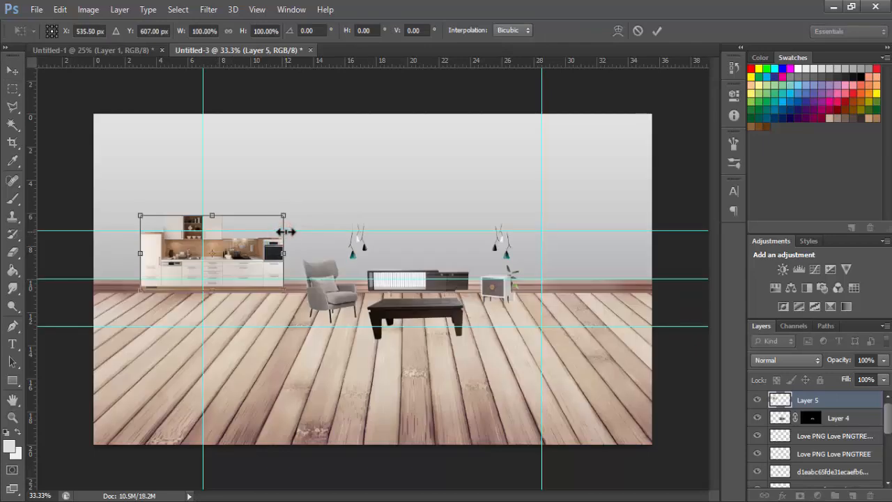
{"action": "left_click_drag", "start_coordinate": [280, 215], "coordinate": [296, 191]}
{"action": "key", "text": "Return"}
{"action": "left_click_drag", "start_coordinate": [242, 271], "coordinate": [224, 255]}
{"action": "key", "text": "shift+Down"}
{"action": "key", "text": "shift+Down"}
{"action": "key", "text": "shift+Down"}
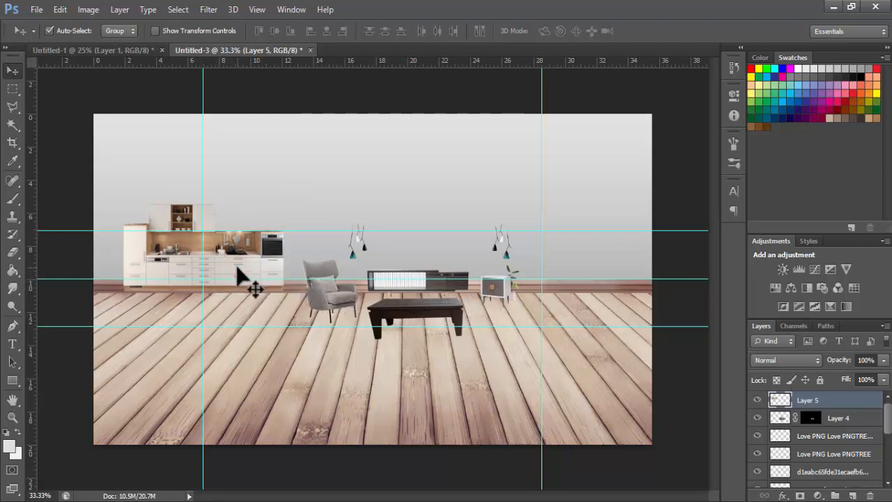
Copy the wardrobe from Untitled-1 into the banner, scale it down, and stand it against the wall right of the plant.
{"action": "left_click", "coordinate": [118, 50]}
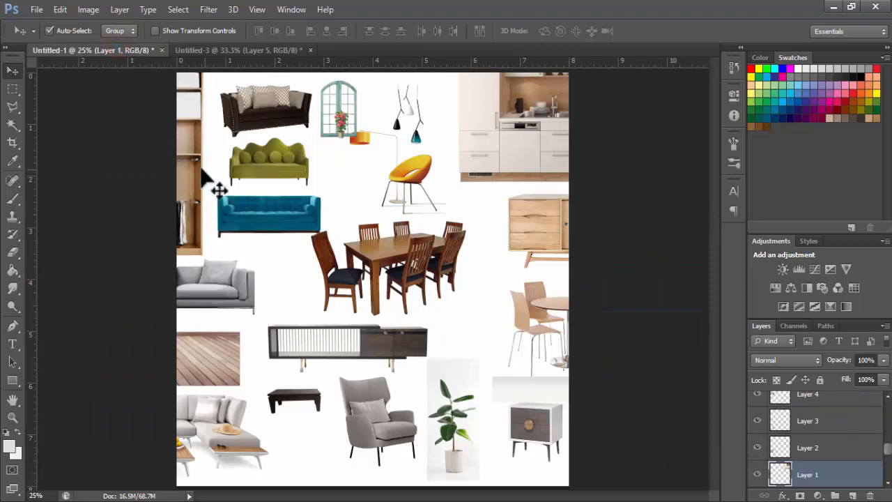
{"action": "left_click_drag", "start_coordinate": [190, 167], "coordinate": [592, 247]}
{"action": "key", "text": "ctrl+t"}
{"action": "left_click_drag", "start_coordinate": [353, 332], "coordinate": [590, 225]}
{"action": "left_click_drag", "start_coordinate": [579, 152], "coordinate": [545, 282]}
{"action": "key", "text": "Return"}
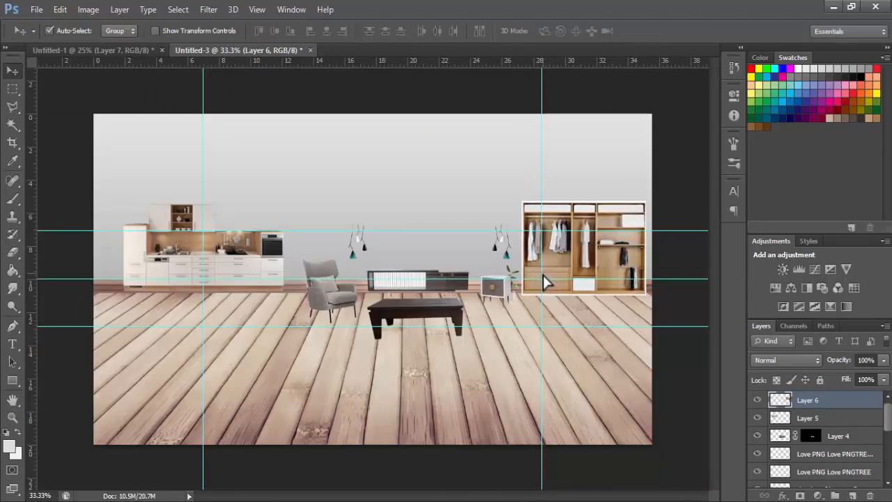
Delete the white border along the wardrobe's top and right edges with rectangular selections.
{"action": "key", "text": "ctrl+plus"}
{"action": "key", "text": "ctrl+plus"}
{"action": "key", "text": "ctrl+plus"}
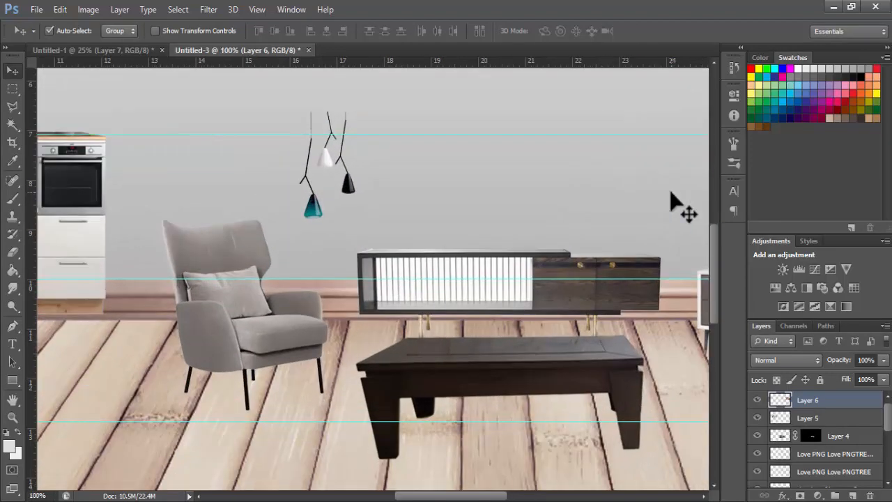
{"action": "key", "text": "ctrl+plus"}
{"action": "left_click_drag", "start_coordinate": [617, 315], "coordinate": [443, 288]}
{"action": "key", "text": "ctrl+minus"}
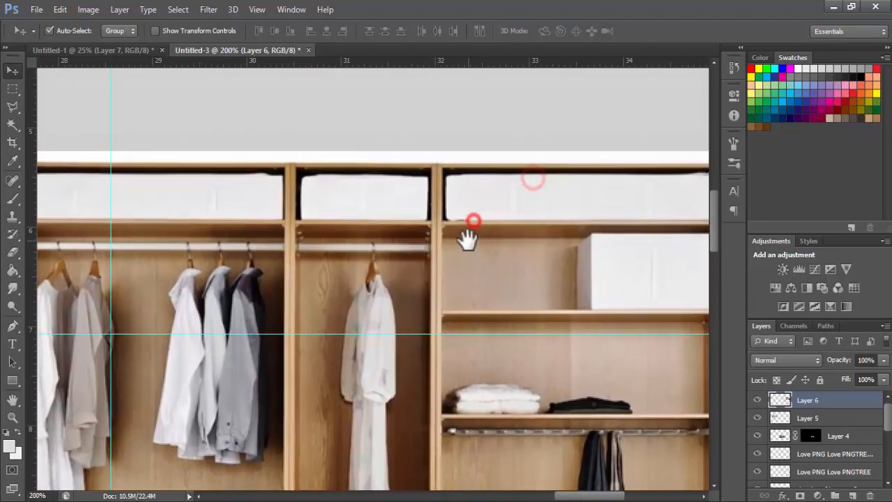
{"action": "key", "text": "m"}
{"action": "left_click_drag", "start_coordinate": [162, 169], "coordinate": [553, 228]}
{"action": "key", "text": "Delete"}
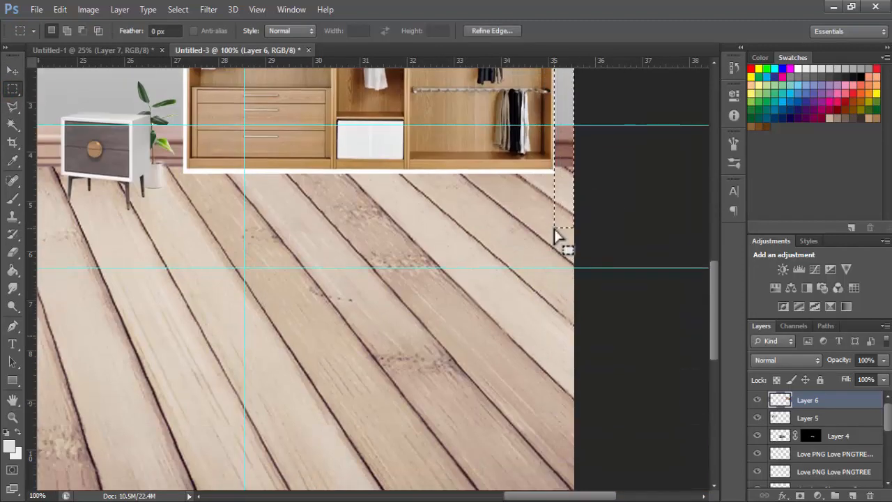
Delete the white border along the wardrobe's bottom and left edges, and clear the selection.
{"action": "left_click_drag", "start_coordinate": [355, 183], "coordinate": [179, 175]}
{"action": "left_click_drag", "start_coordinate": [277, 164], "coordinate": [528, 374]}
{"action": "left_click_drag", "start_coordinate": [404, 94], "coordinate": [439, 444]}
{"action": "key", "text": "Return"}
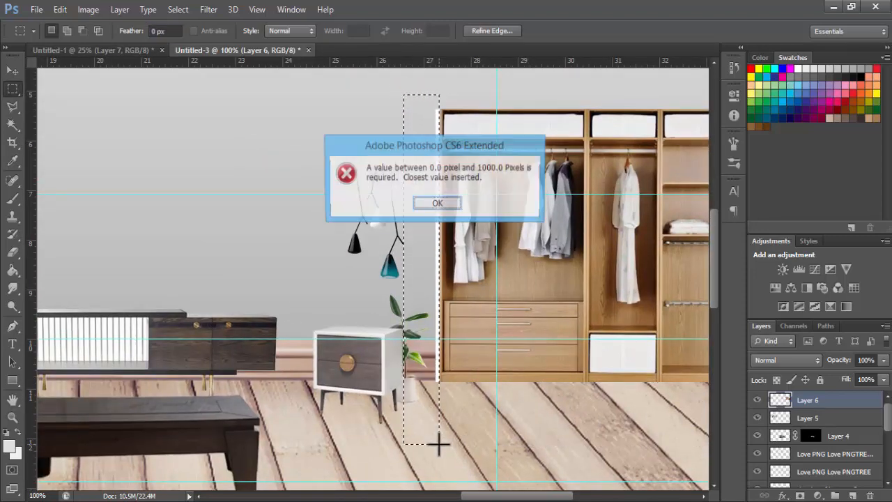
{"action": "left_click", "coordinate": [448, 202]}
{"action": "key", "text": "ctrl+d"}
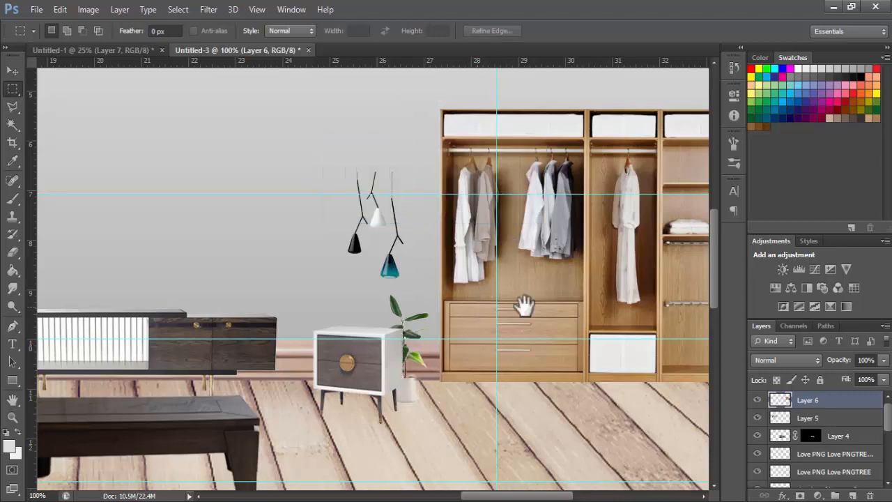
Examine the trimmed wardrobe edges and nearby furniture up close, and review the whole banner.
{"action": "left_click_drag", "start_coordinate": [568, 307], "coordinate": [444, 300]}
{"action": "left_click_drag", "start_coordinate": [288, 301], "coordinate": [453, 260]}
{"action": "left_click_drag", "start_coordinate": [398, 293], "coordinate": [289, 274]}
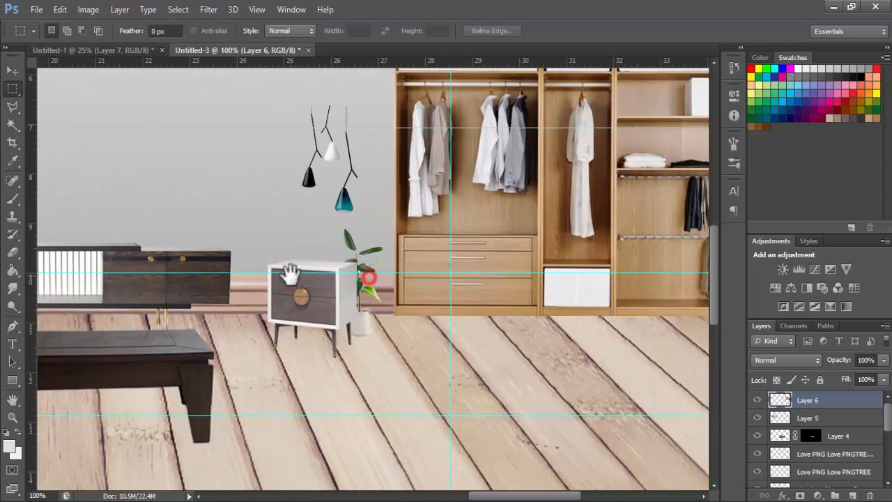
{"action": "key", "text": "ctrl+plus"}
{"action": "key", "text": "ctrl+plus"}
{"action": "key", "text": "ctrl+minus"}
{"action": "key", "text": "ctrl+minus"}
{"action": "key", "text": "ctrl+minus"}
{"action": "key", "text": "ctrl+minus"}
{"action": "key", "text": "ctrl+minus"}
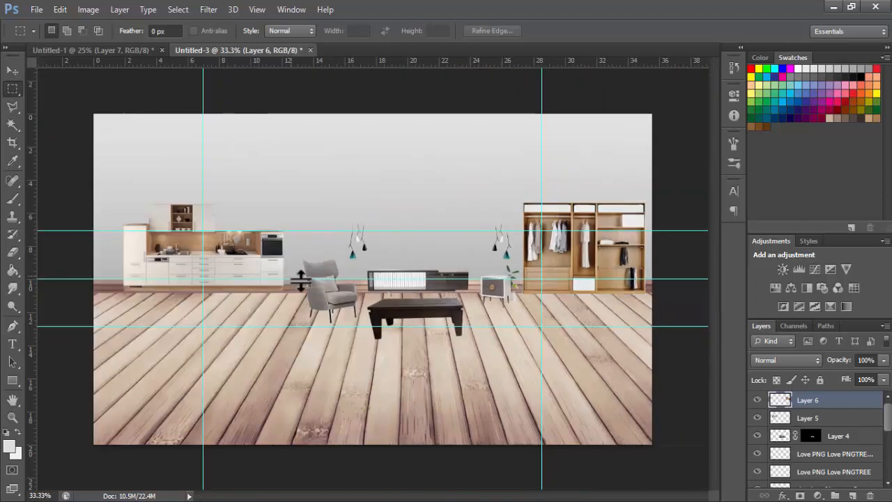
Copy the white corner sofa from Untitled-1 into the banner and place it, flipped horizontally, on the front left of the floor.
{"action": "key", "text": "v"}
{"action": "left_click", "coordinate": [239, 266]}
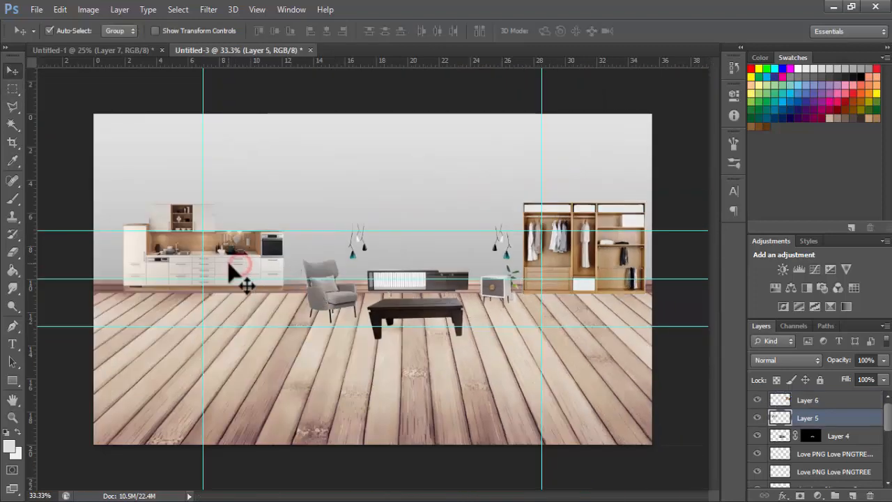
{"action": "left_click", "coordinate": [132, 49]}
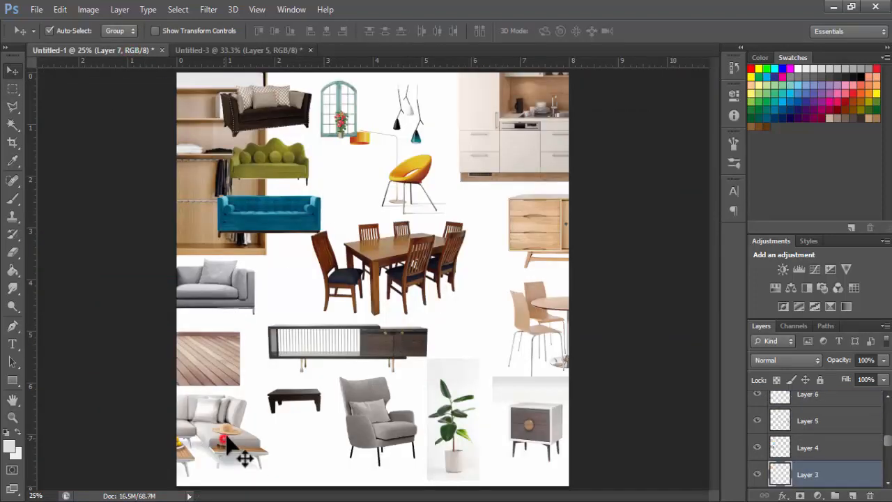
{"action": "left_click_drag", "start_coordinate": [243, 456], "coordinate": [332, 379]}
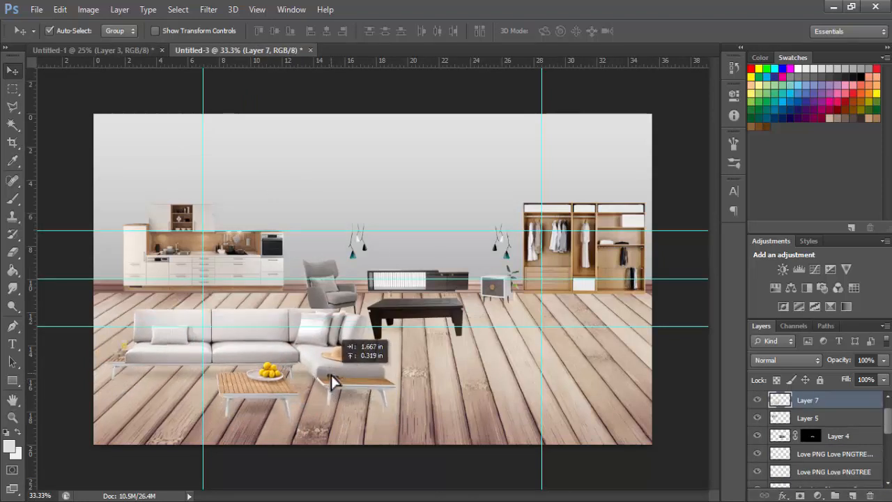
{"action": "left_click", "coordinate": [60, 9]}
{"action": "mouse_move", "coordinate": [149, 279]}
{"action": "left_click", "coordinate": [296, 414]}
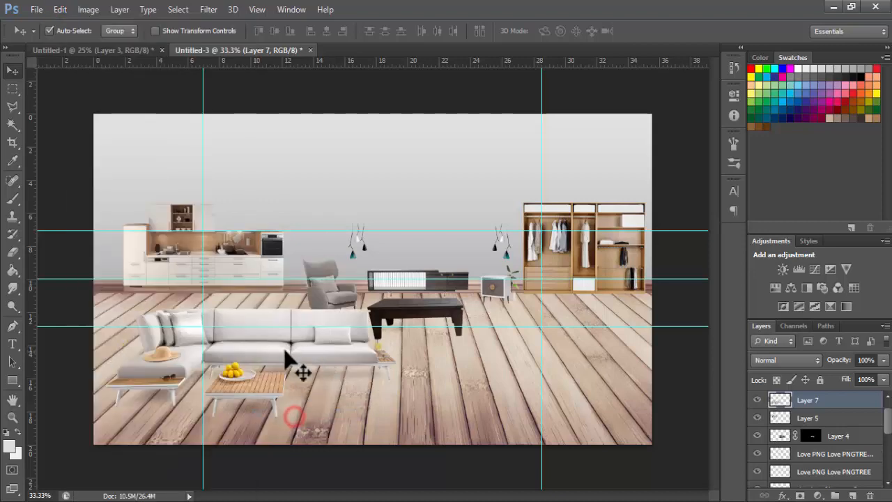
{"action": "left_click_drag", "start_coordinate": [286, 359], "coordinate": [261, 366]}
Copy the yellow chair with the arc lamp from Untitled-1 into the banner and scale it down beside the small cabinet.
{"action": "left_click", "coordinate": [111, 52]}
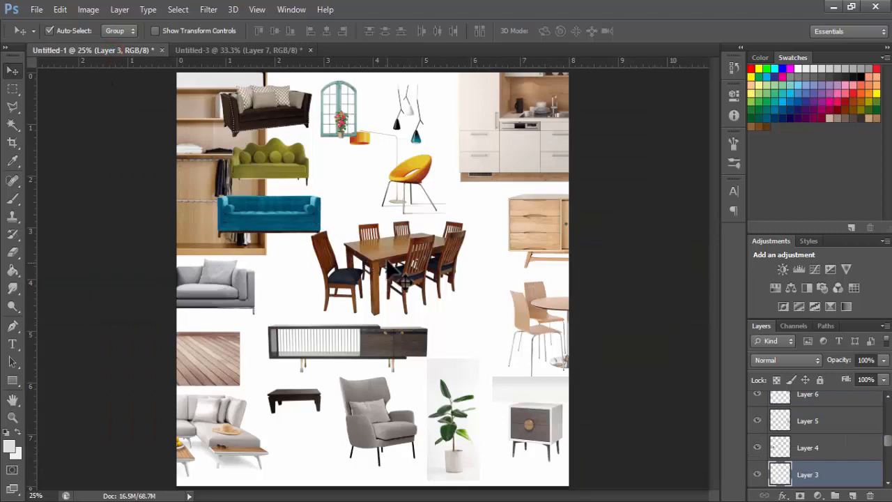
{"action": "left_click_drag", "start_coordinate": [404, 171], "coordinate": [493, 290]}
{"action": "key", "text": "ctrl+t"}
{"action": "left_click_drag", "start_coordinate": [413, 218], "coordinate": [491, 273]}
{"action": "key", "text": "Return"}
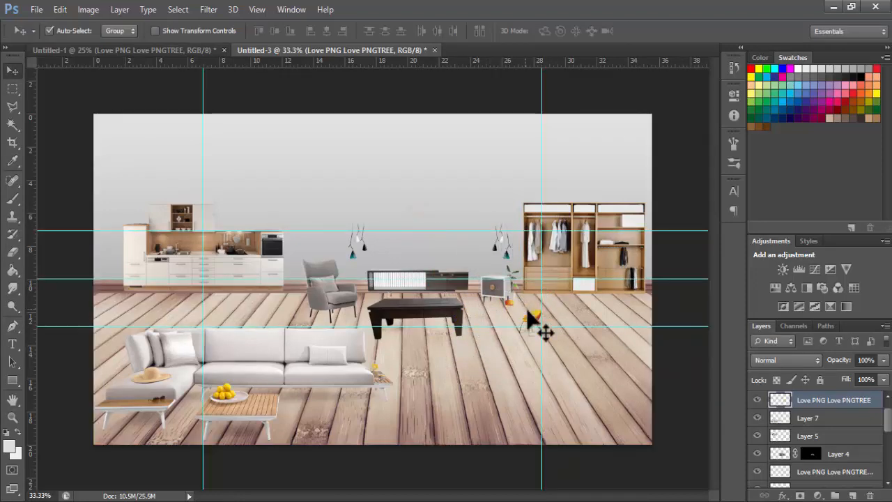
{"action": "left_click_drag", "start_coordinate": [538, 328], "coordinate": [454, 255]}
{"action": "key", "text": "ctrl+t"}
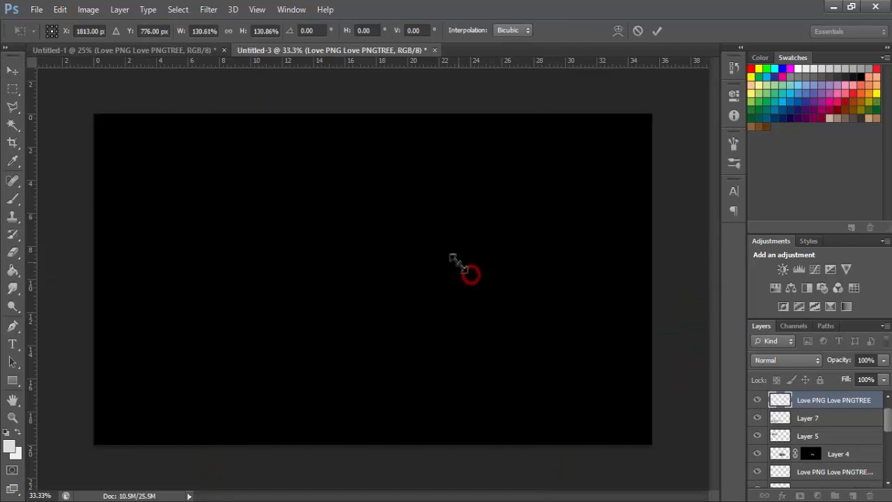
{"action": "key", "text": "Return"}
Move the small cabinet left against the TV console, and place the yellow chair and lamp beside it, slightly enlarged.
{"action": "key", "text": "ctrl+plus"}
{"action": "key", "text": "ctrl+plus"}
{"action": "key", "text": "ctrl+plus"}
{"action": "key", "text": "space"}
{"action": "left_click_drag", "start_coordinate": [658, 311], "coordinate": [446, 279]}
{"action": "left_click_drag", "start_coordinate": [495, 271], "coordinate": [449, 291]}
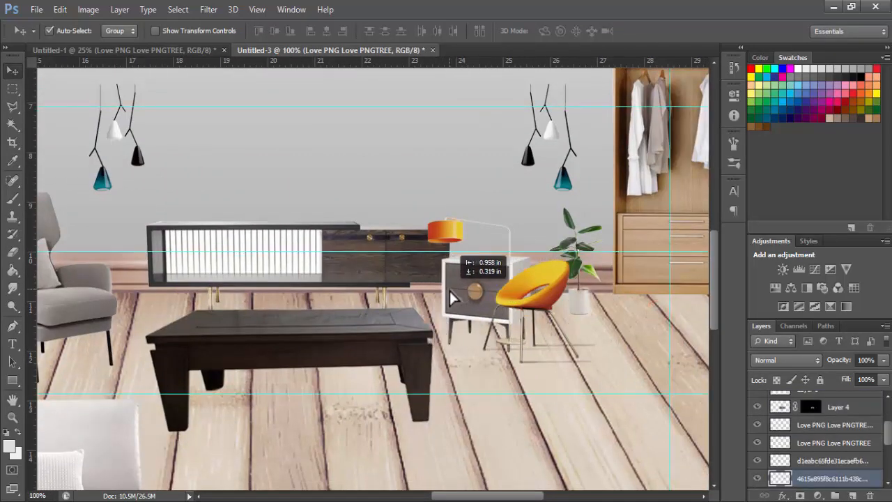
{"action": "left_click_drag", "start_coordinate": [533, 284], "coordinate": [578, 278]}
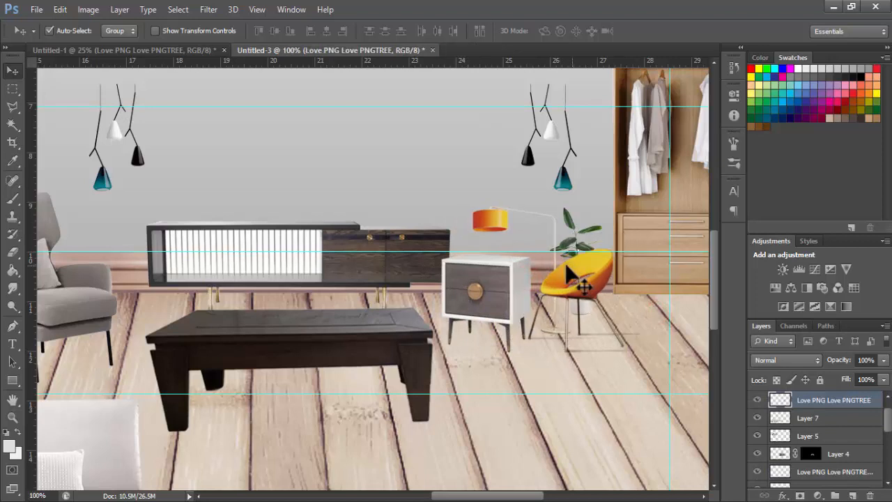
{"action": "key", "text": "ctrl+t"}
{"action": "left_click_drag", "start_coordinate": [475, 208], "coordinate": [453, 196]}
{"action": "key", "text": "Return"}
Shift the plant and the pendant lamps near the wardrobe left, toward the small cabinet.
{"action": "key", "text": "space"}
{"action": "mouse_move", "coordinate": [523, 233]}
{"action": "left_mouse_down"}
{"action": "mouse_move", "coordinate": [520, 299]}
{"action": "mouse_move", "coordinate": [522, 219]}
{"action": "mouse_move", "coordinate": [503, 223]}
{"action": "mouse_move", "coordinate": [522, 217]}
{"action": "left_mouse_up"}
{"action": "left_click_drag", "start_coordinate": [566, 347], "coordinate": [527, 264]}
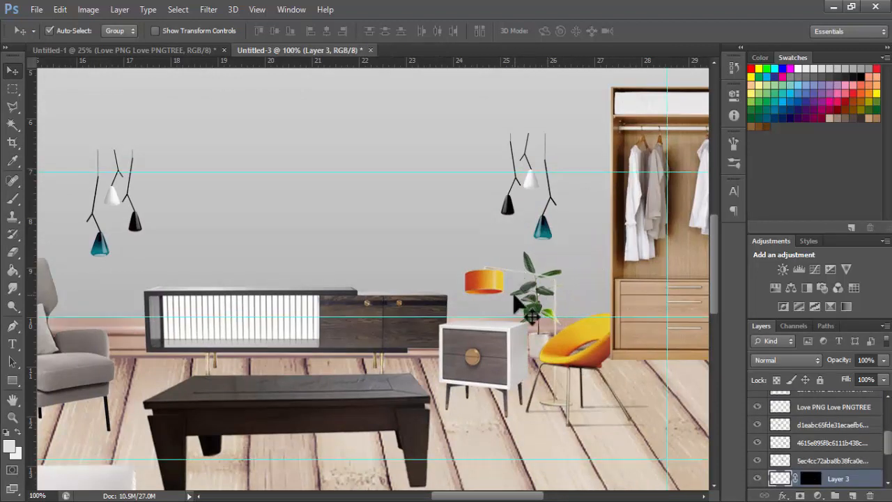
{"action": "left_click_drag", "start_coordinate": [426, 435], "coordinate": [373, 260]}
{"action": "key", "text": "ctrl+minus"}
{"action": "key", "text": "ctrl+minus"}
{"action": "key", "text": "ctrl+minus"}
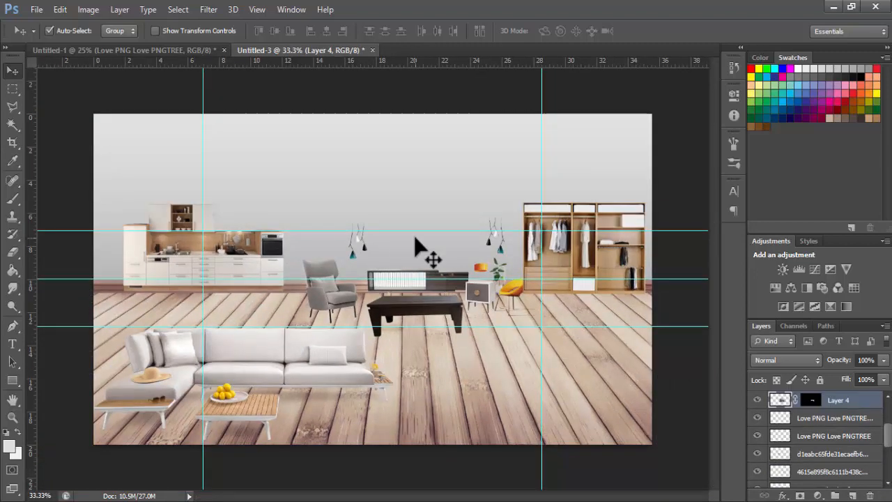
Hide the corner sofa's layer and check the central furniture with the guides switched off and on.
{"action": "left_click", "coordinate": [312, 356]}
{"action": "left_click", "coordinate": [757, 400]}
{"action": "key", "text": "ctrl+plus"}
{"action": "key", "text": "ctrl+plus"}
{"action": "key", "text": "ctrl+plus"}
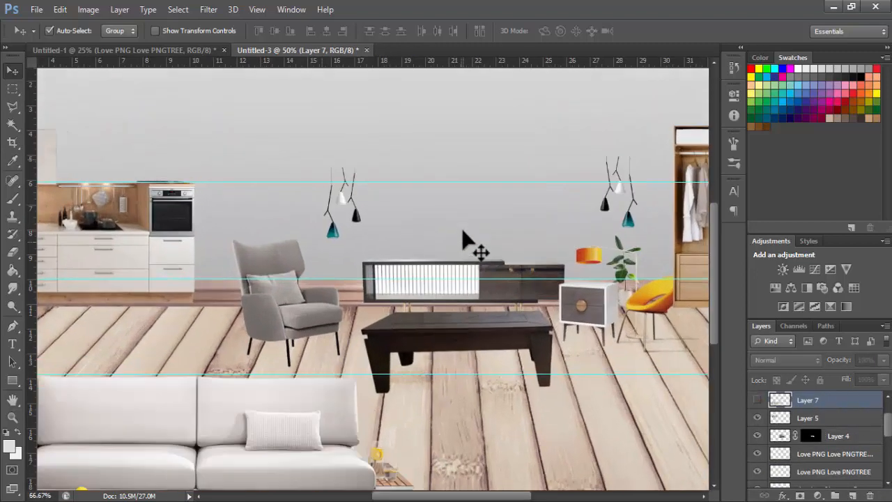
{"action": "left_click_drag", "start_coordinate": [574, 211], "coordinate": [379, 209]}
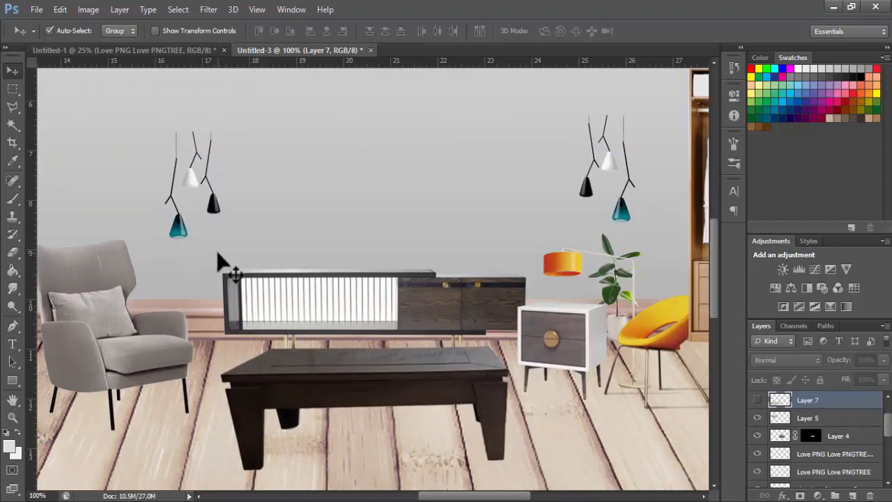
{"action": "key", "text": "ctrl+plus"}
{"action": "key", "text": "ctrl+plus"}
{"action": "key", "text": "ctrl+semicolon"}
{"action": "key", "text": "ctrl+minus"}
{"action": "key", "text": "ctrl+minus"}
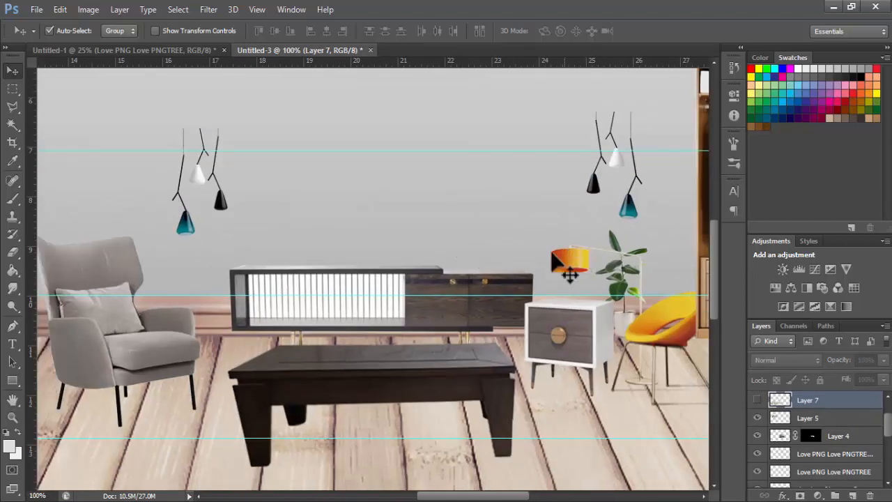
Move the pendant lamps near the kitchen left, above the armchair, and nudge the armchair slightly right and down.
{"action": "left_click_drag", "start_coordinate": [607, 257], "coordinate": [691, 276]}
{"action": "left_click_drag", "start_coordinate": [400, 274], "coordinate": [560, 266]}
{"action": "left_click_drag", "start_coordinate": [545, 197], "coordinate": [410, 183]}
{"action": "left_click_drag", "start_coordinate": [422, 344], "coordinate": [433, 363]}
{"action": "left_click_drag", "start_coordinate": [593, 351], "coordinate": [411, 322]}
{"action": "left_click_drag", "start_coordinate": [507, 377], "coordinate": [408, 314]}
Copy the round dining table with chairs from Untitled-1 into the banner and scale it down near the kitchen.
{"action": "left_click", "coordinate": [185, 50]}
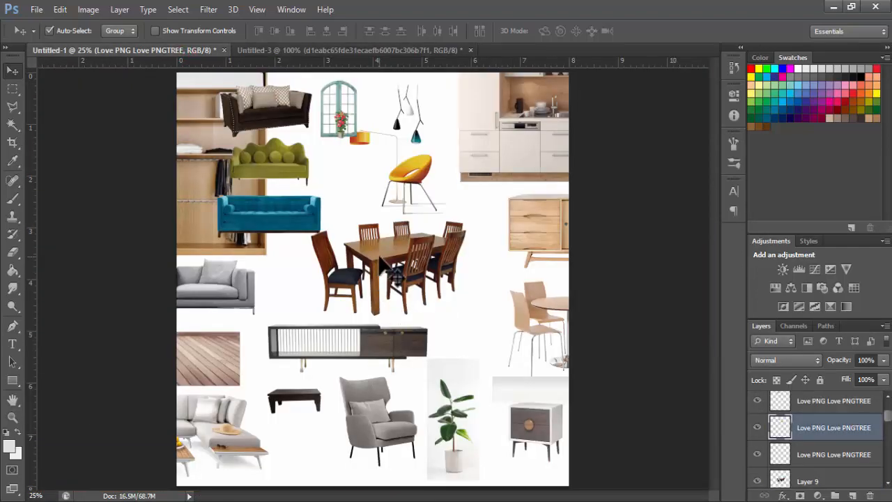
{"action": "left_click", "coordinate": [379, 257]}
{"action": "left_click_drag", "start_coordinate": [523, 306], "coordinate": [180, 354]}
{"action": "key", "text": "ctrl+minus"}
{"action": "key", "text": "ctrl+minus"}
{"action": "key", "text": "ctrl+minus"}
{"action": "left_click_drag", "start_coordinate": [345, 345], "coordinate": [197, 342]}
{"action": "key", "text": "ctrl+t"}
{"action": "left_click_drag", "start_coordinate": [274, 435], "coordinate": [201, 370]}
{"action": "key", "text": "Return"}
Bring the dining set's layer to the top of the stack and position it in front of the kitchen's oven end.
{"action": "left_click_drag", "start_coordinate": [156, 321], "coordinate": [231, 288]}
{"action": "left_click_drag", "start_coordinate": [888, 440], "coordinate": [886, 428]}
{"action": "left_click_drag", "start_coordinate": [813, 446], "coordinate": [802, 394]}
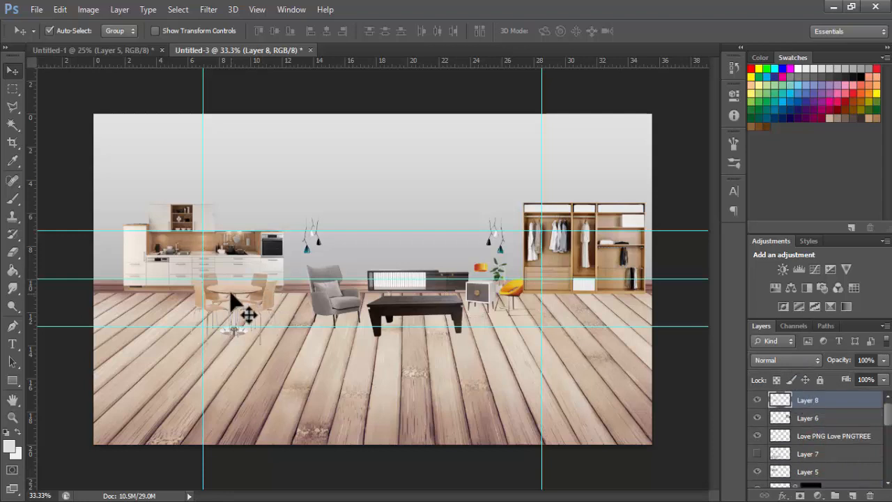
{"action": "left_click_drag", "start_coordinate": [231, 294], "coordinate": [245, 293]}
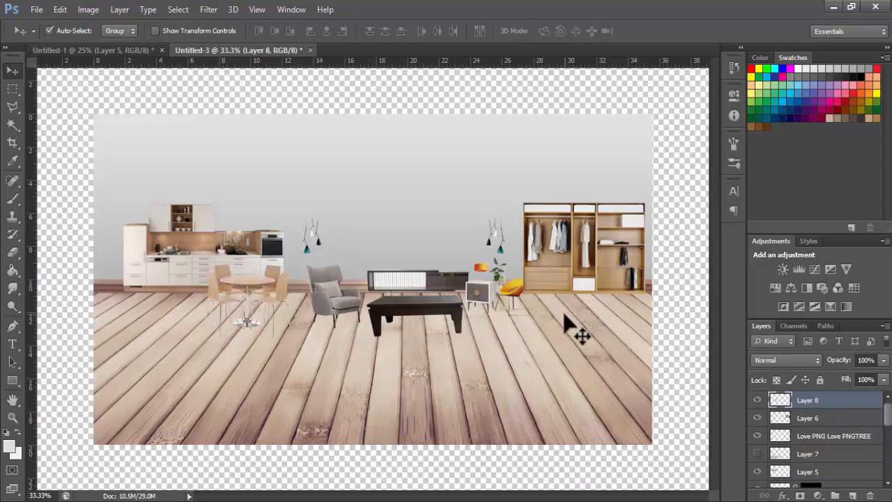
Move the yellow chair and lamp layer above the wardrobe layer.
{"action": "left_click", "coordinate": [517, 293]}
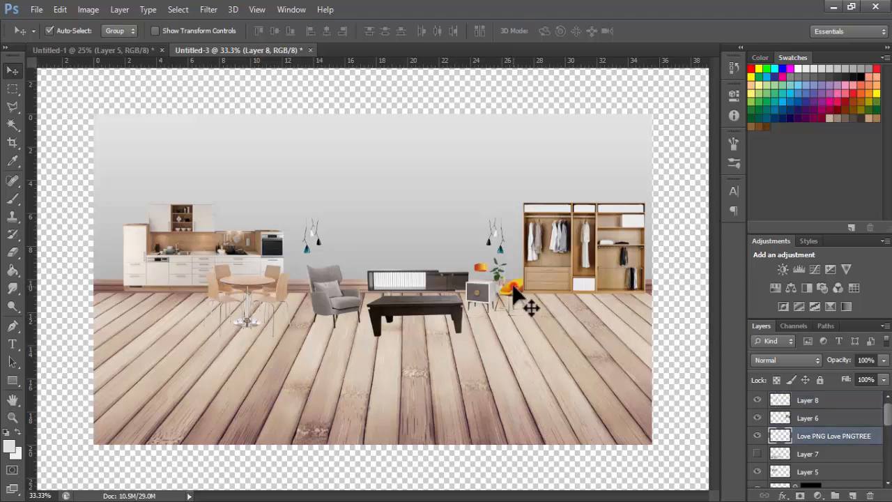
{"action": "left_click_drag", "start_coordinate": [823, 446], "coordinate": [816, 415]}
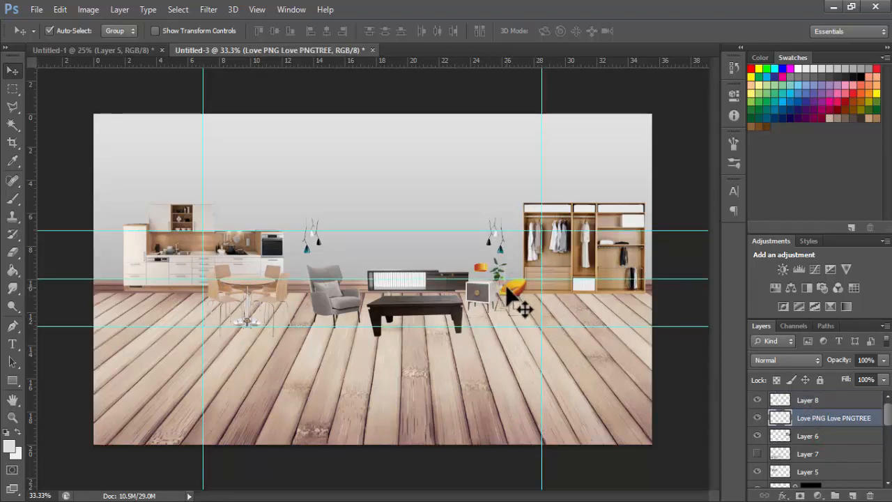
{"action": "key", "text": "ctrl+plus"}
{"action": "key", "text": "ctrl+plus"}
{"action": "key", "text": "ctrl+plus"}
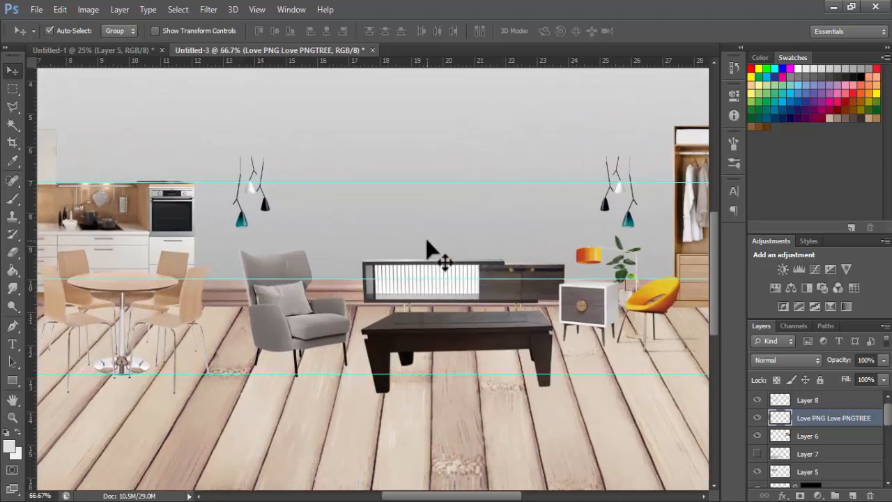
Add a text layer reading WOODAKH on the wall above the armchair, on top of all other layers.
{"action": "left_click", "coordinate": [428, 203]}
{"action": "left_click_drag", "start_coordinate": [888, 459], "coordinate": [888, 411]}
{"action": "left_click", "coordinate": [824, 400]}
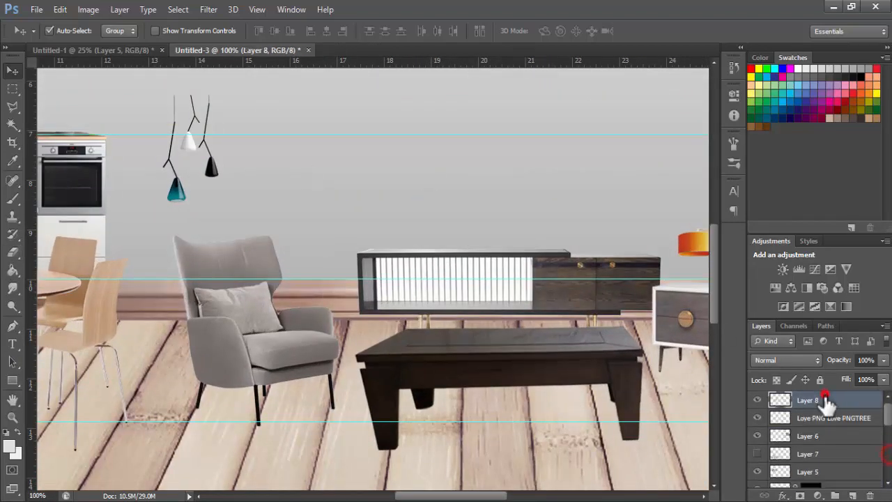
{"action": "key", "text": "t"}
{"action": "left_click", "coordinate": [286, 181]}
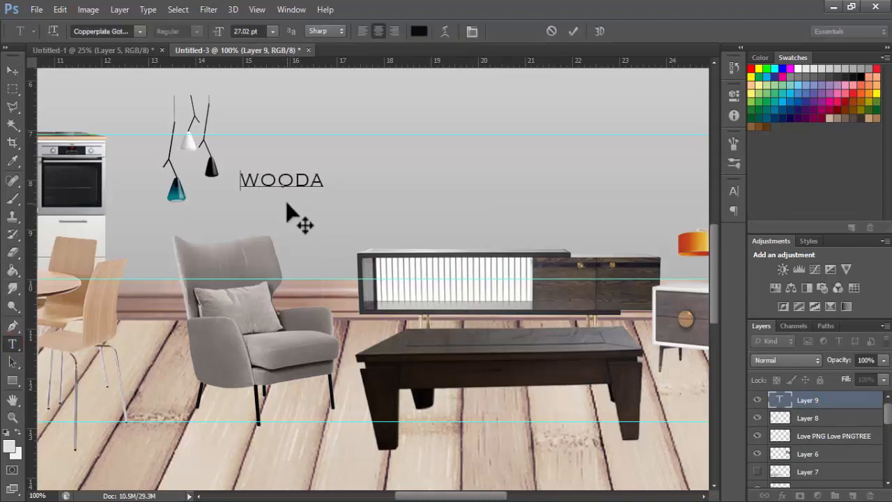
Format the WOODAKH title as 36 pt left-aligned Forte.
{"action": "key", "text": "ctrl+a"}
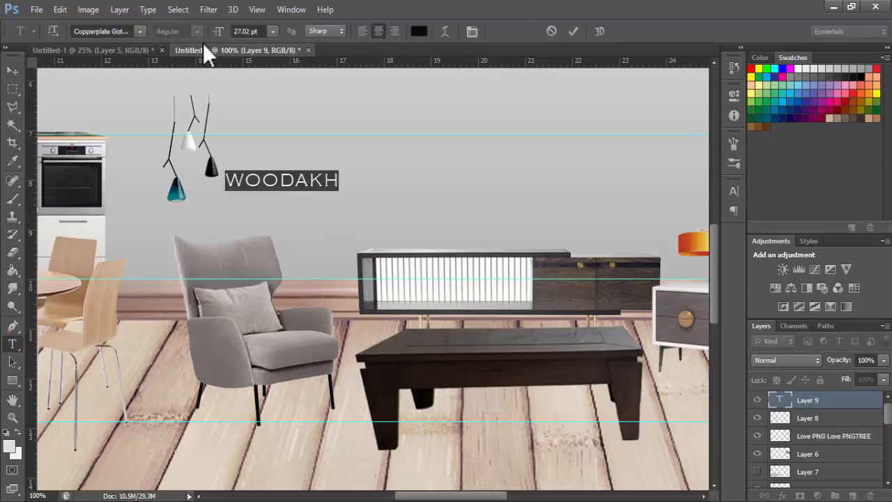
{"action": "left_click", "coordinate": [272, 30]}
{"action": "left_click", "coordinate": [284, 220]}
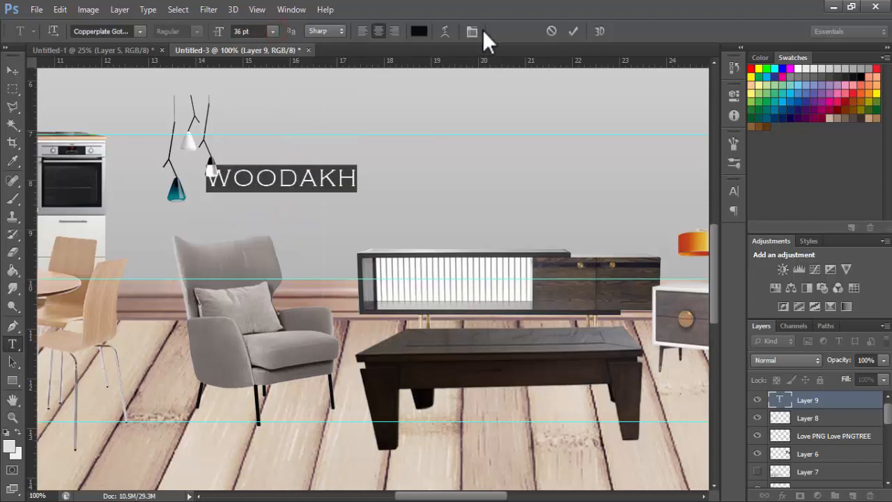
{"action": "left_click", "coordinate": [359, 32]}
{"action": "left_click", "coordinate": [233, 292]}
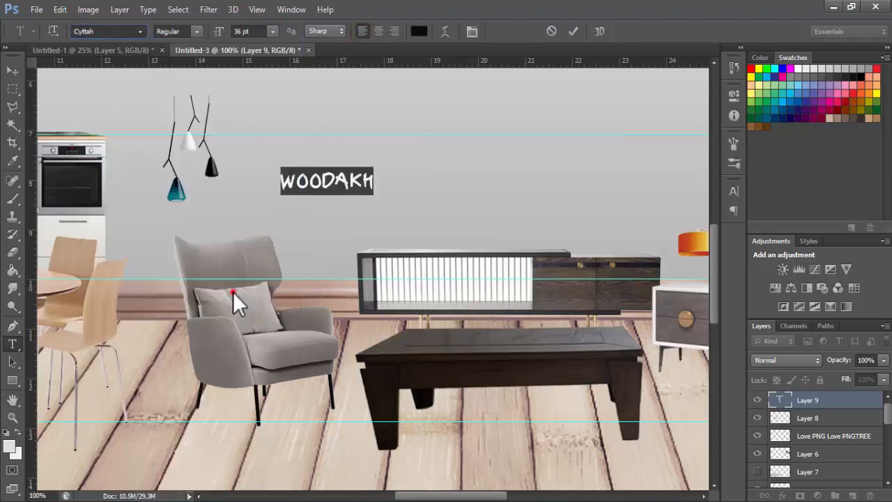
{"action": "left_click", "coordinate": [14, 69]}
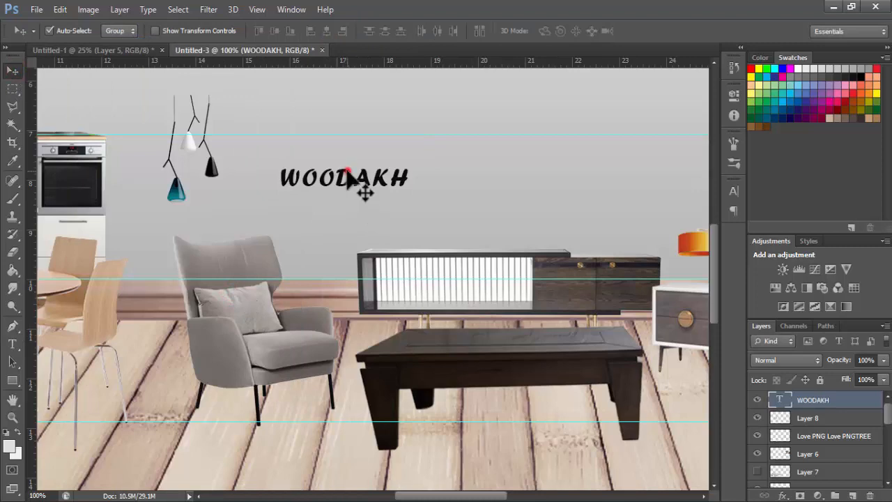
Enlarge the WOODAKH title and place it on the wall between the pendant lamps, above the TV console.
{"action": "left_click_drag", "start_coordinate": [349, 178], "coordinate": [390, 181]}
{"action": "key", "text": "ctrl+t"}
{"action": "left_click_drag", "start_coordinate": [450, 167], "coordinate": [486, 178]}
{"action": "key", "text": "Return"}
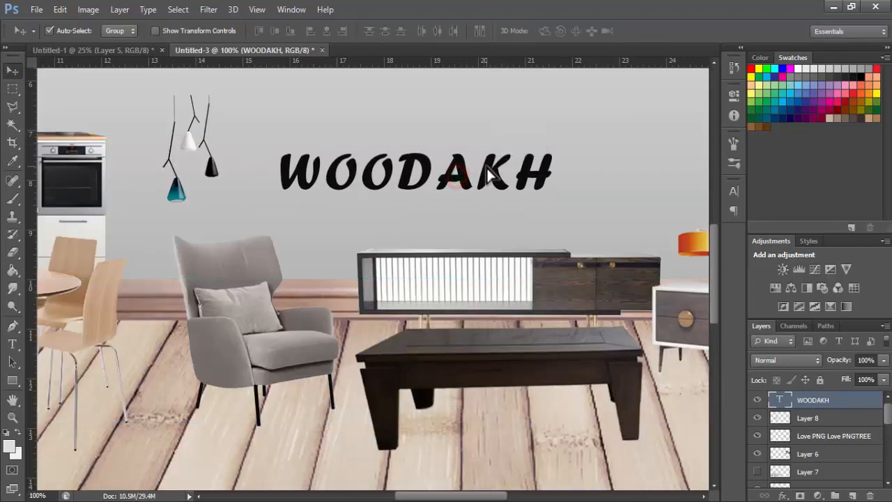
{"action": "key", "text": "ctrl+minus"}
{"action": "left_click_drag", "start_coordinate": [439, 206], "coordinate": [440, 214]}
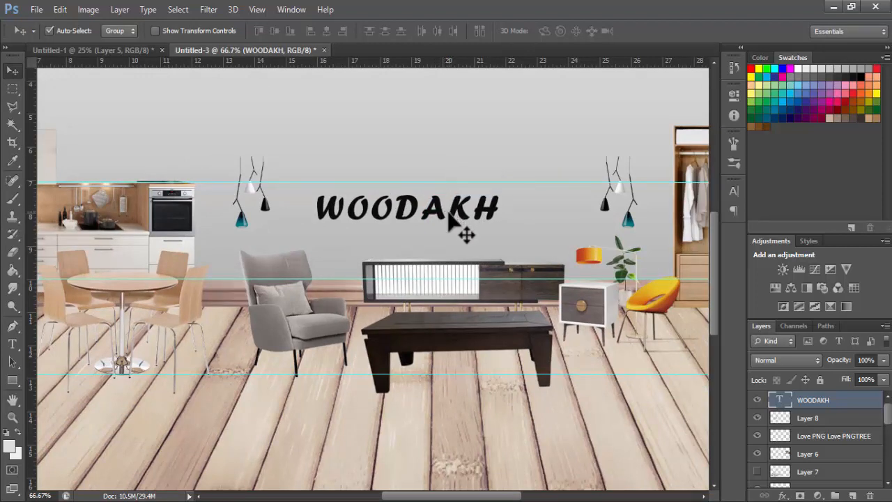
Add the tagline "Make your Dreams Come Ture" directly beneath the WOODAKH title.
{"action": "left_click", "coordinate": [13, 344]}
{"action": "left_click", "coordinate": [322, 237]}
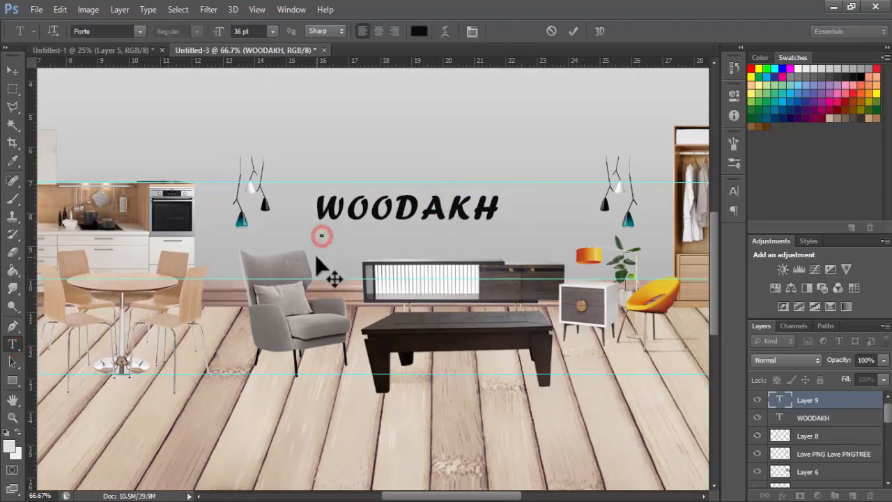
{"action": "type", "text": "Make"}
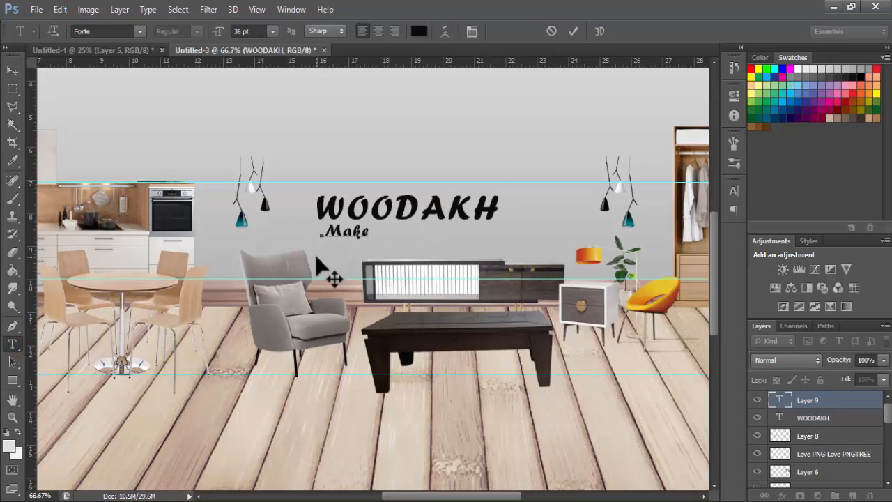
{"action": "type", "text": " your FD"}
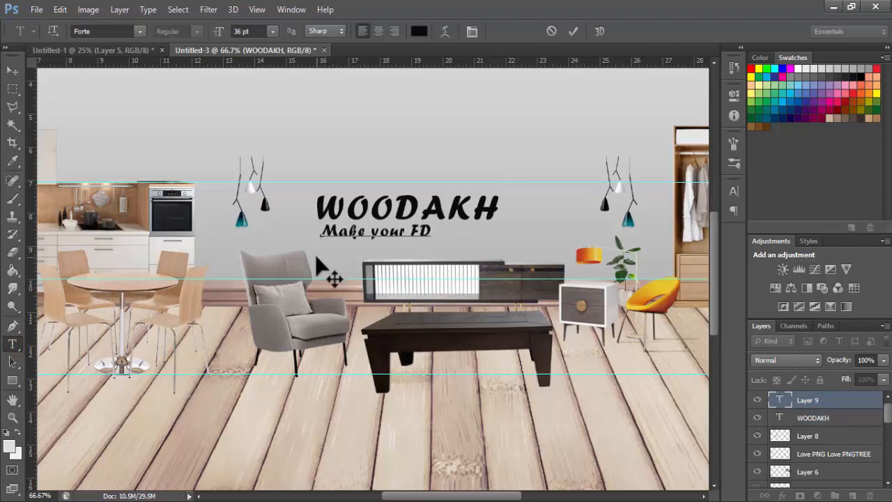
{"action": "type", "text": "reams Come Ture"}
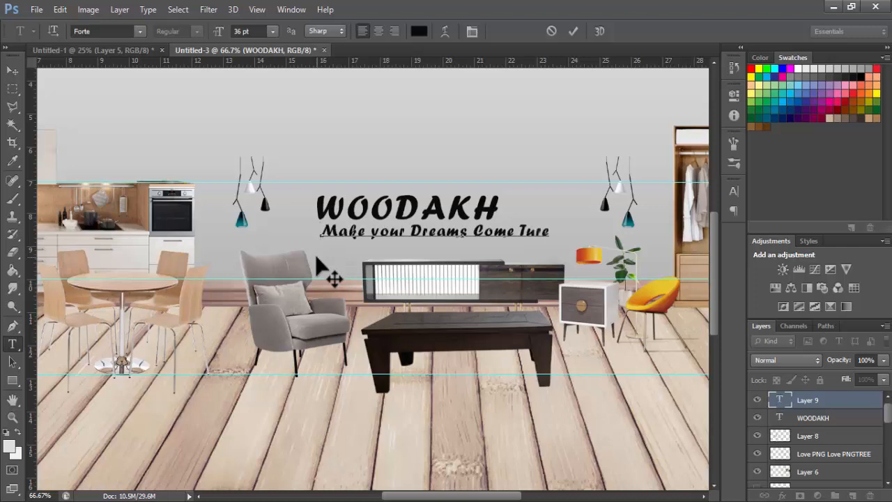
Change the tagline's font to Giddyup Std and commit the text.
{"action": "key", "text": "ctrl+a"}
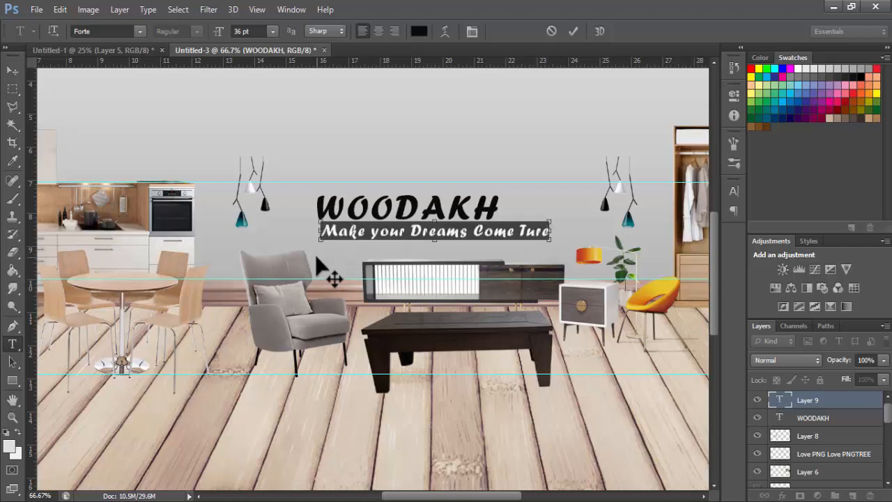
{"action": "left_click", "coordinate": [139, 31]}
{"action": "left_click", "coordinate": [235, 326]}
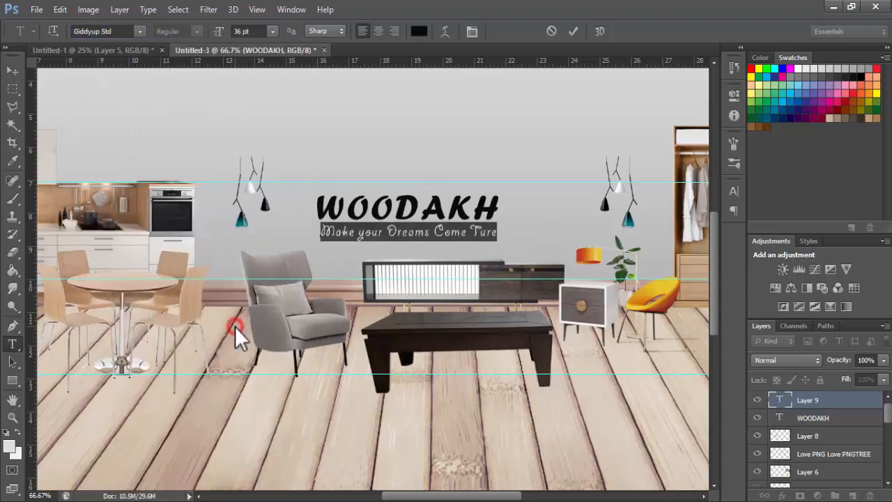
{"action": "left_click", "coordinate": [10, 72]}
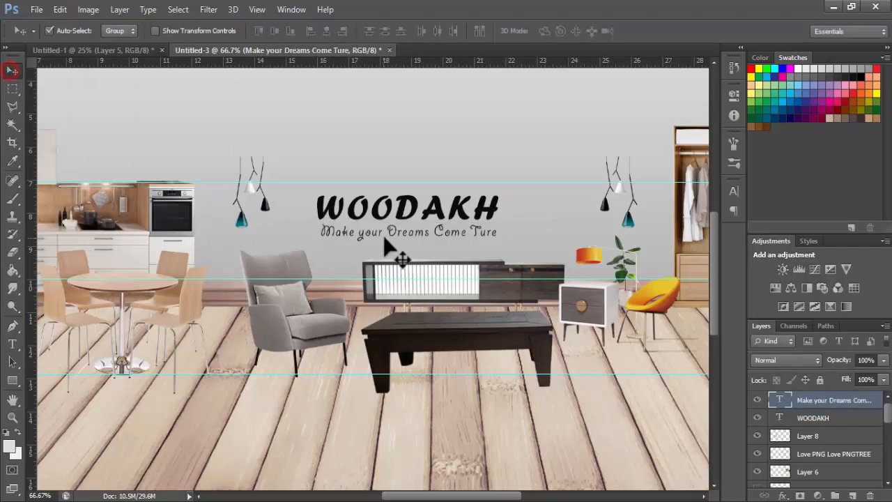
Recolor the WOODAKH title with a brown sampled from the wooden dining set.
{"action": "double_click", "coordinate": [394, 207]}
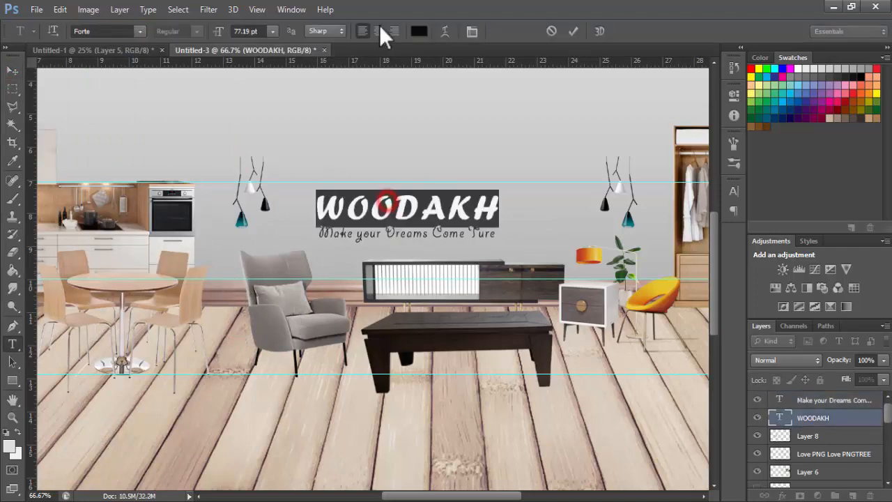
{"action": "left_click", "coordinate": [418, 31]}
{"action": "left_click_drag", "start_coordinate": [648, 69], "coordinate": [822, 63]}
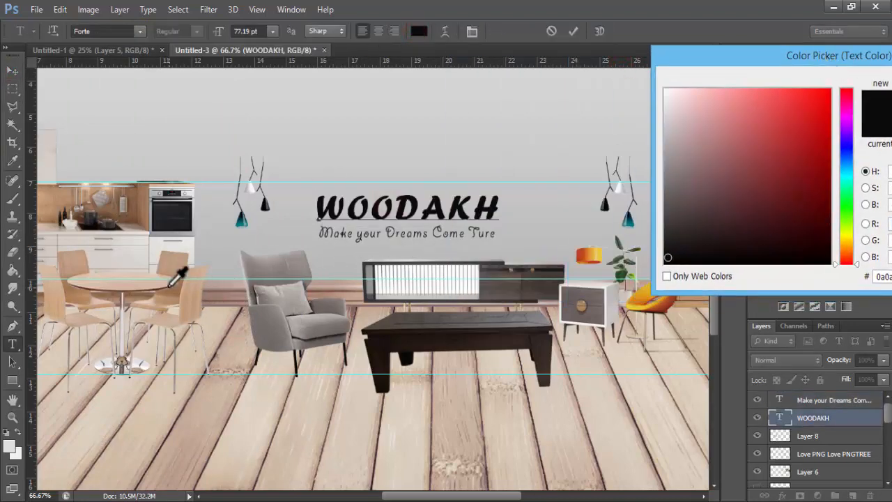
{"action": "left_click", "coordinate": [168, 283]}
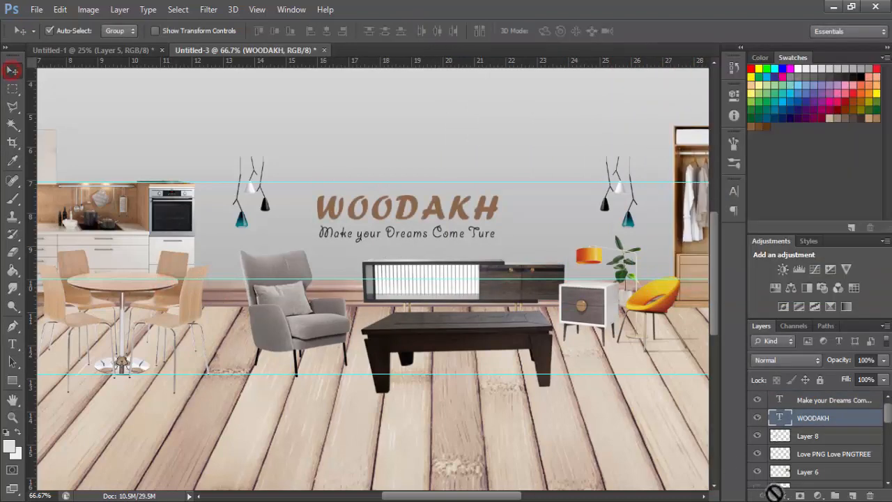
Open the WOODAKH title's layer style settings and leave its drop shadow turned off.
{"action": "left_click", "coordinate": [782, 495]}
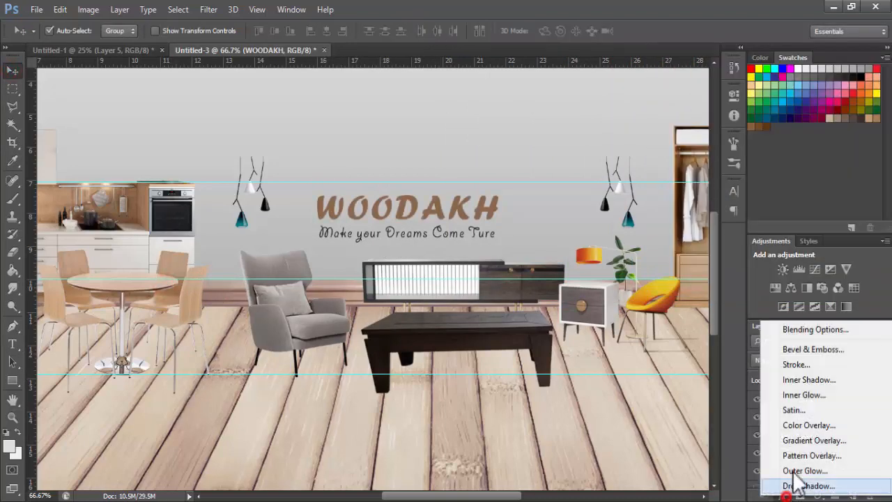
{"action": "left_click", "coordinate": [801, 486]}
{"action": "left_click_drag", "start_coordinate": [533, 94], "coordinate": [633, 97]}
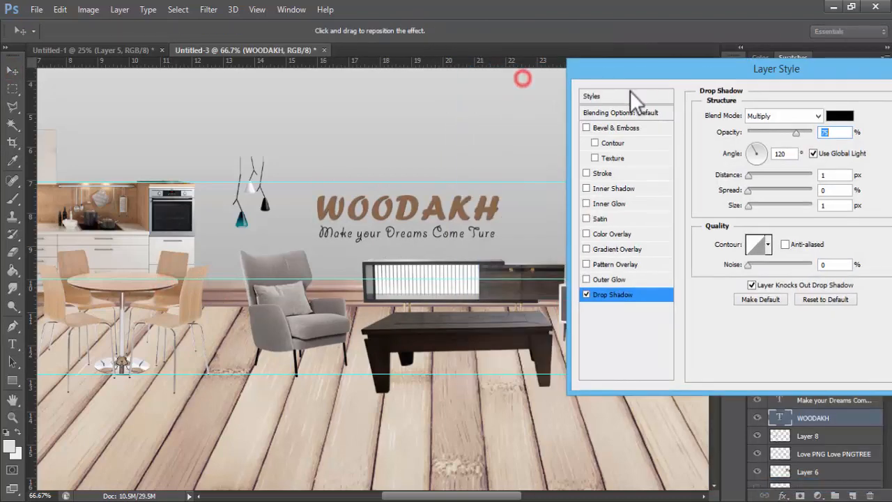
{"action": "left_click", "coordinate": [585, 295]}
Try a gradient overlay and a color overlay on the WOODAKH title, turning both off again.
{"action": "left_click", "coordinate": [587, 249]}
{"action": "left_click", "coordinate": [605, 250]}
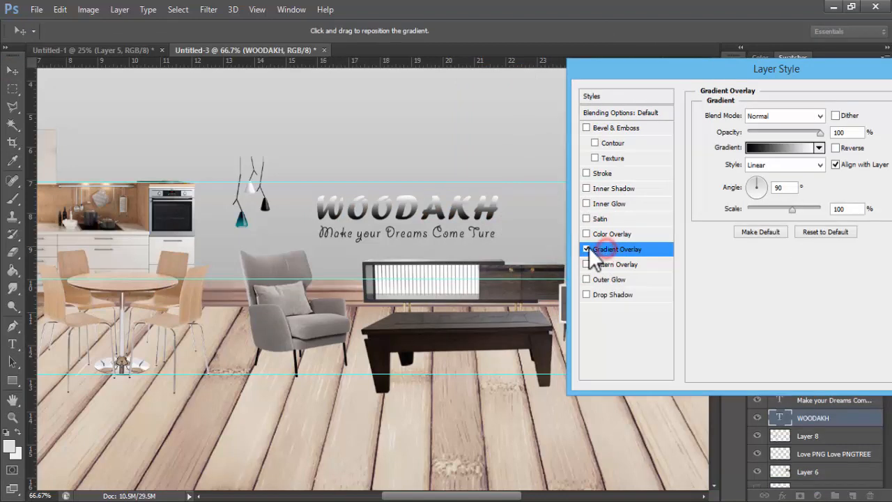
{"action": "left_click", "coordinate": [587, 248]}
{"action": "left_click", "coordinate": [584, 233]}
{"action": "left_click", "coordinate": [585, 233]}
Add a Pattern Overlay to the WOODAKH title, comparing the available patterns and choosing a pale, near-white texture.
{"action": "left_click", "coordinate": [608, 264]}
{"action": "left_click", "coordinate": [768, 163]}
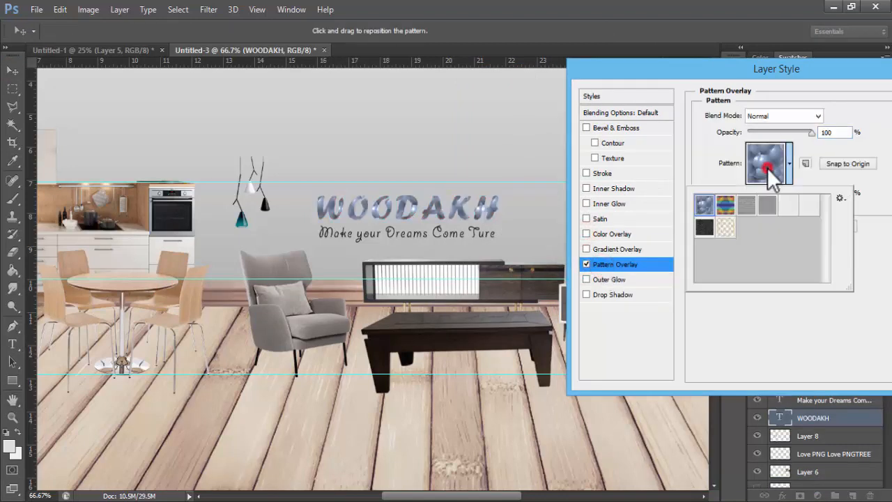
{"action": "left_click", "coordinate": [725, 231]}
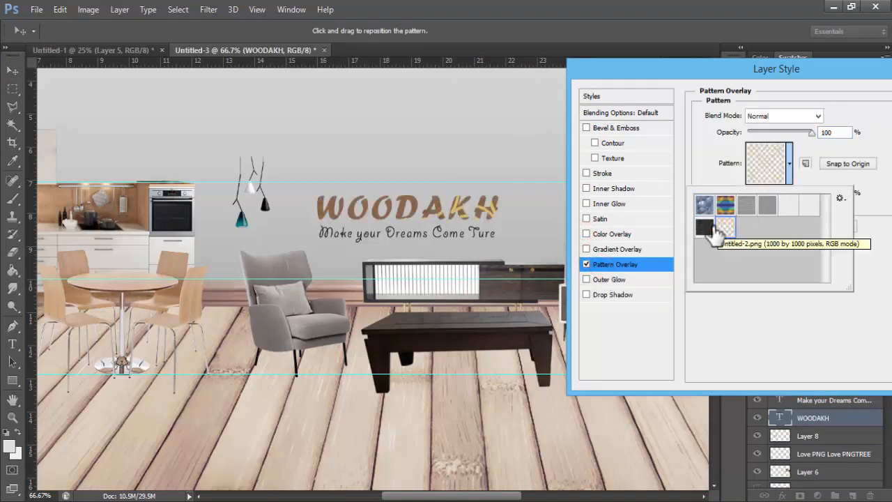
{"action": "left_click", "coordinate": [705, 226]}
{"action": "left_click", "coordinate": [725, 204]}
{"action": "left_click", "coordinate": [766, 204]}
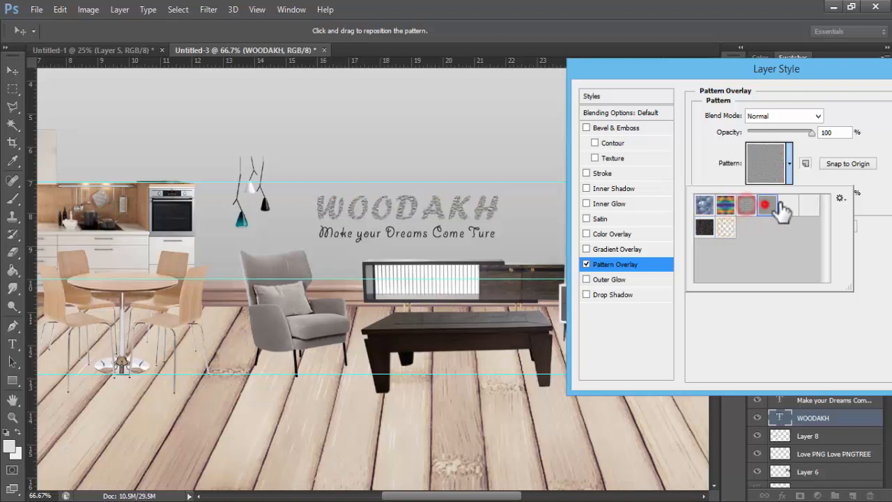
{"action": "left_click", "coordinate": [790, 204]}
{"action": "left_click", "coordinate": [805, 203]}
{"action": "left_click", "coordinate": [789, 203]}
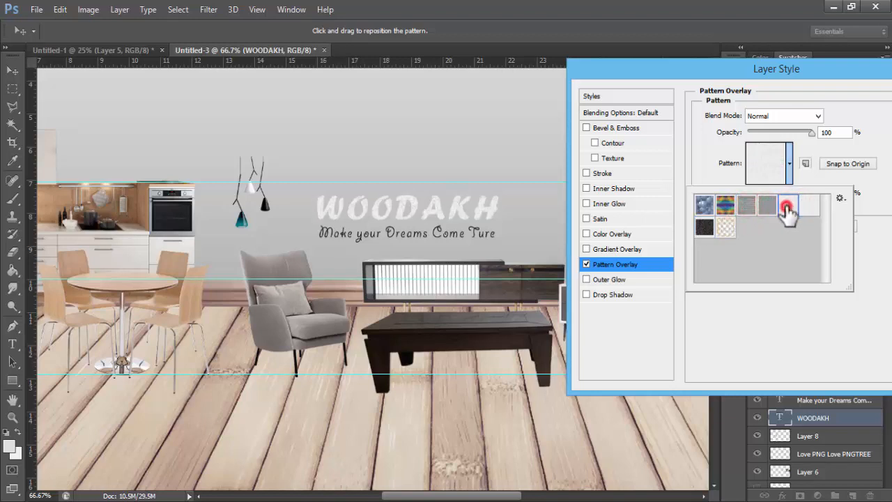
Add a Color Overlay to the title using a brown sampled from the kitchen area, and lower its opacity so the pattern shows through.
{"action": "left_click", "coordinate": [586, 233]}
{"action": "left_click", "coordinate": [607, 233]}
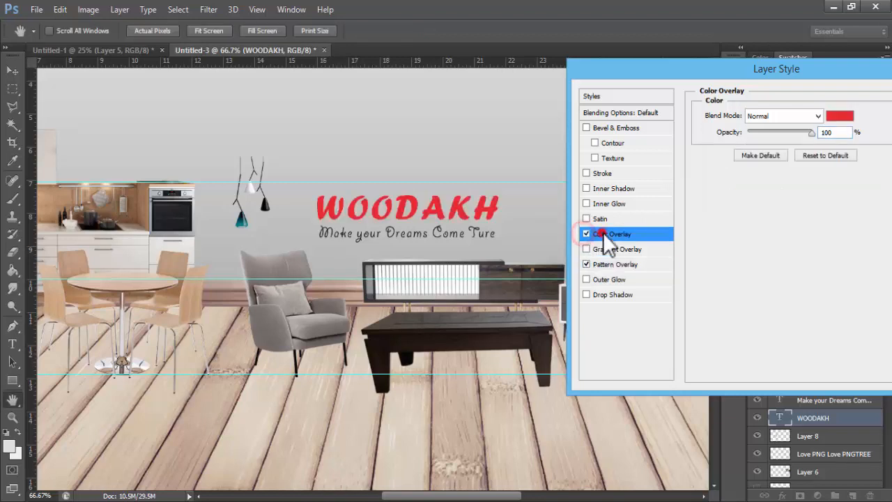
{"action": "left_click", "coordinate": [842, 119]}
{"action": "left_click", "coordinate": [141, 200]}
{"action": "left_click", "coordinate": [874, 92]}
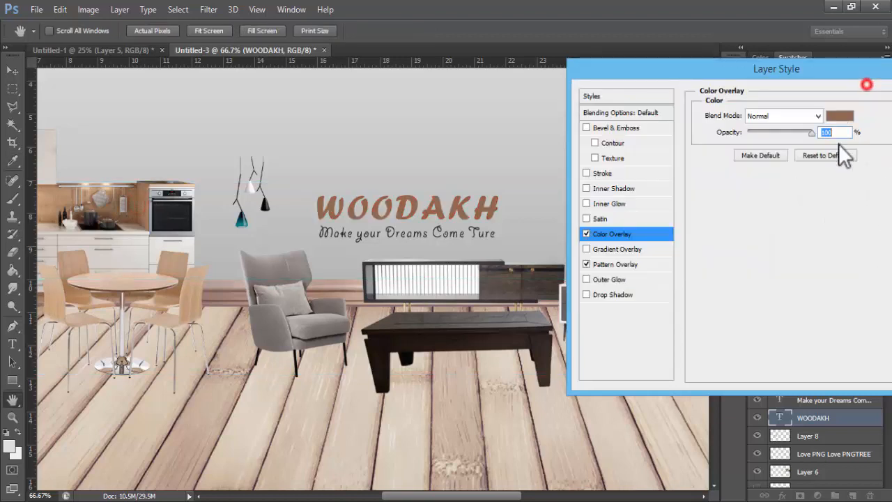
{"action": "left_click", "coordinate": [786, 133]}
Try smaller scales for the WOODAKH title's pattern overlay.
{"action": "left_click", "coordinate": [613, 264]}
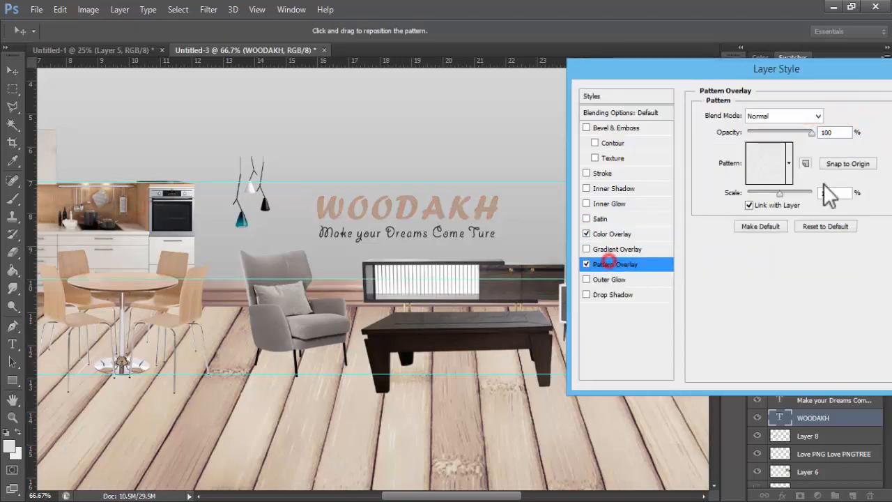
{"action": "left_click", "coordinate": [782, 193]}
{"action": "left_click_drag", "start_coordinate": [786, 194], "coordinate": [777, 194]}
{"action": "key", "text": "ctrl+plus"}
{"action": "key", "text": "ctrl+plus"}
{"action": "key", "text": "ctrl+plus"}
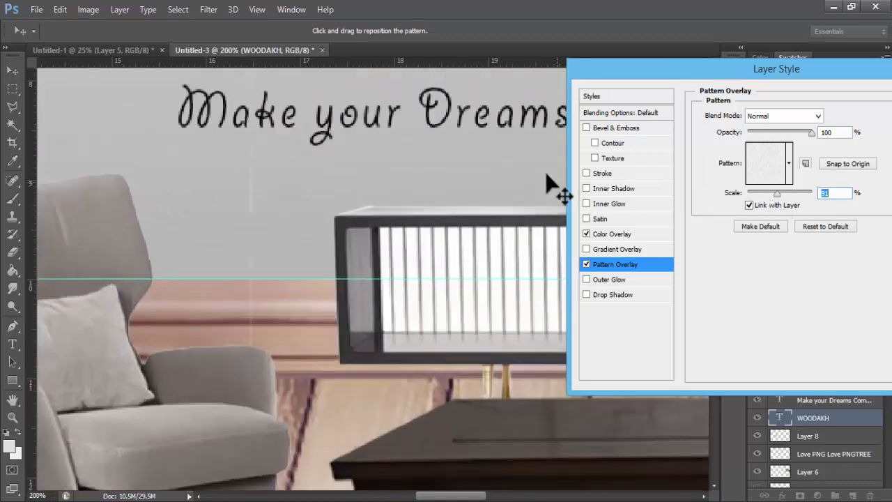
{"action": "left_click_drag", "start_coordinate": [487, 166], "coordinate": [402, 398]}
{"action": "left_click_drag", "start_coordinate": [447, 331], "coordinate": [425, 343]}
{"action": "left_click_drag", "start_coordinate": [776, 194], "coordinate": [770, 194]}
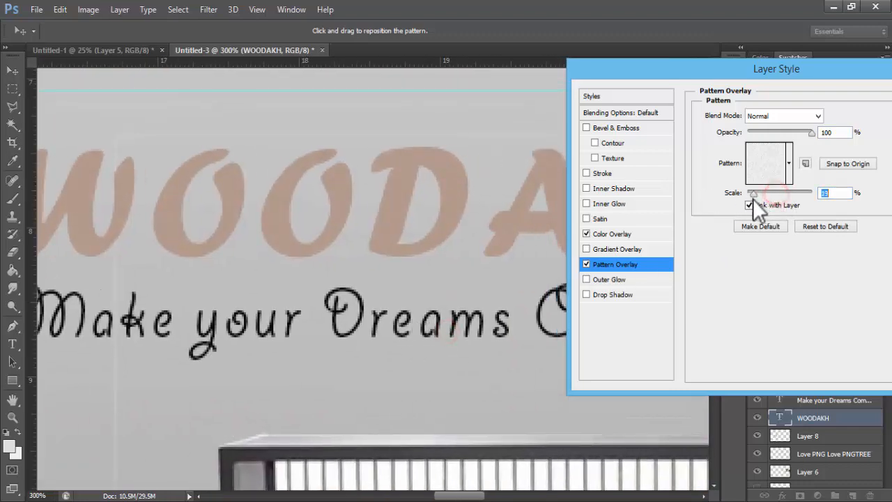
Switch the title's pattern overlay to the last pale texture in the first row and reduce its scale to about 65%.
{"action": "left_click", "coordinate": [789, 172]}
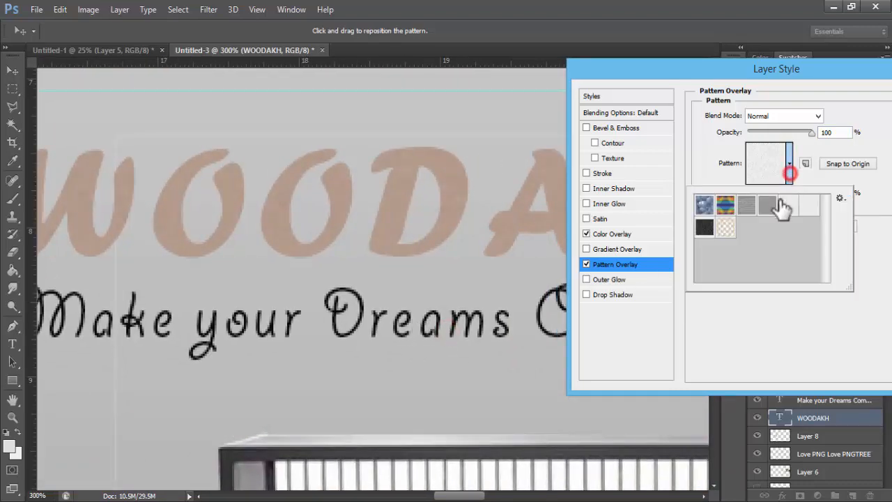
{"action": "left_click", "coordinate": [808, 206]}
{"action": "left_click", "coordinate": [808, 206]}
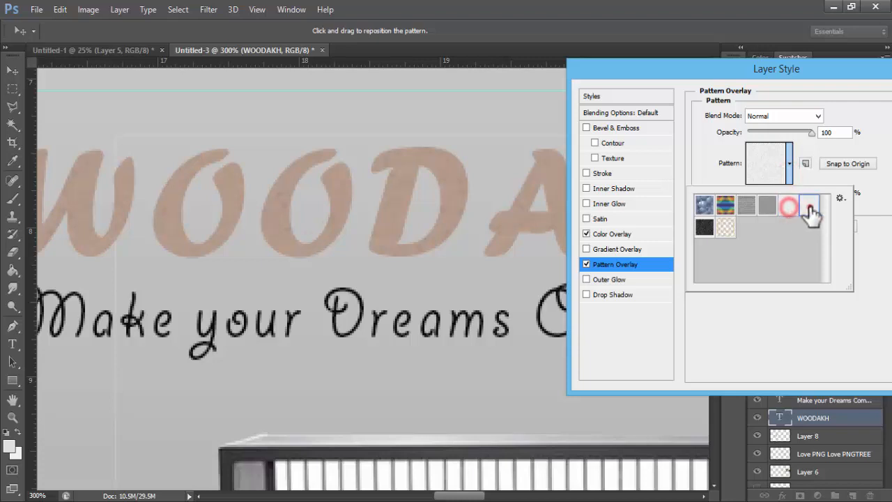
{"action": "left_click", "coordinate": [817, 148]}
{"action": "mouse_move", "coordinate": [774, 194]}
{"action": "left_mouse_down"}
{"action": "mouse_move", "coordinate": [811, 193]}
{"action": "mouse_move", "coordinate": [769, 195]}
{"action": "left_mouse_up"}
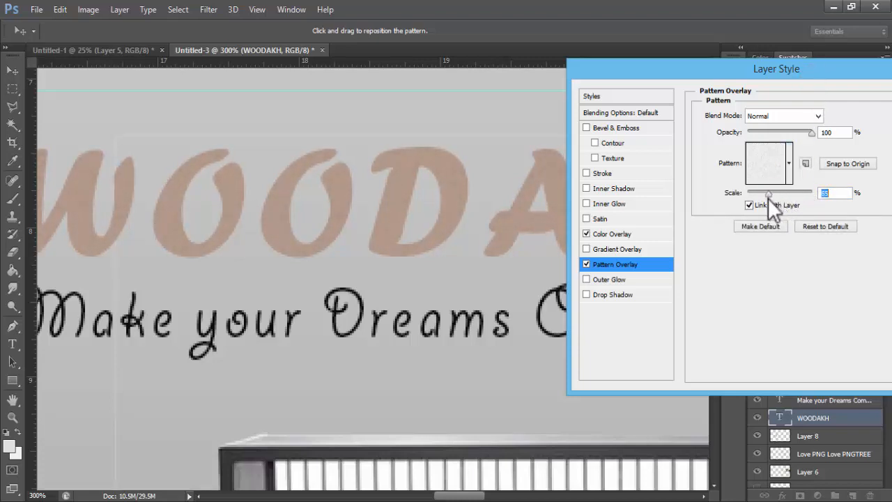
Enable a drop shadow on the WOODAKH title without global light and color it dark gray #505252.
{"action": "left_click", "coordinate": [588, 296]}
{"action": "left_click", "coordinate": [813, 153]}
{"action": "left_click", "coordinate": [850, 109]}
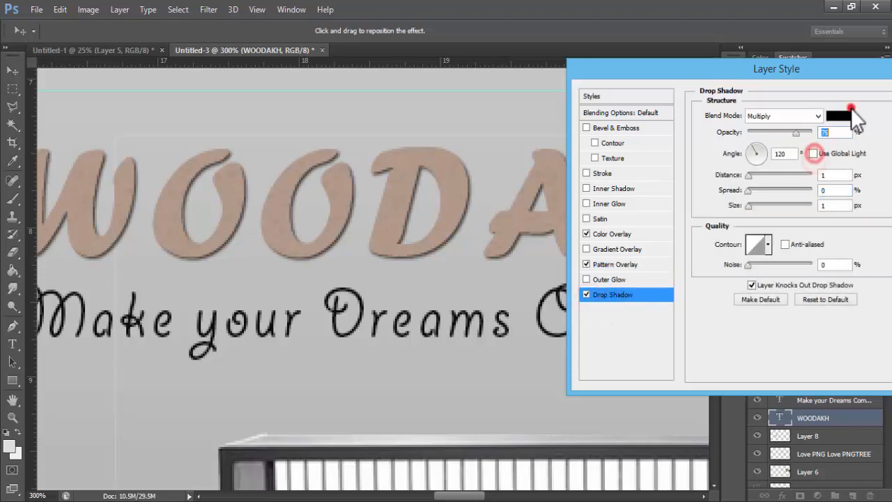
{"action": "left_click_drag", "start_coordinate": [604, 170], "coordinate": [597, 246]}
{"action": "left_click", "coordinate": [593, 215]}
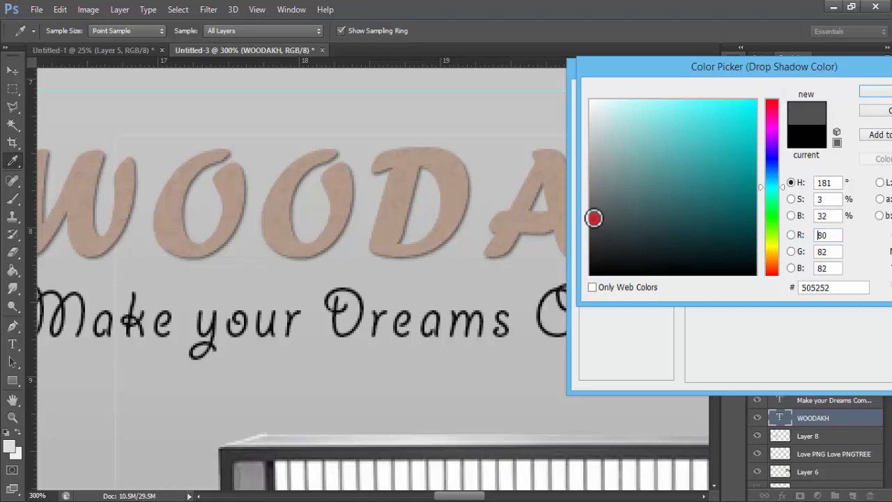
{"action": "left_click", "coordinate": [877, 91]}
Set the title's drop shadow distance to 3 px and size to 0 px, and apply the layer style.
{"action": "left_click", "coordinate": [750, 174]}
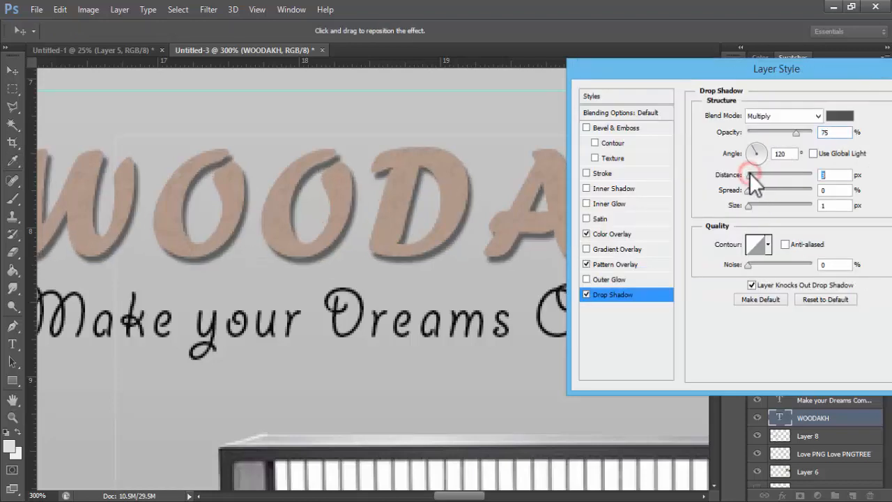
{"action": "mouse_move", "coordinate": [751, 205]}
{"action": "left_mouse_down"}
{"action": "mouse_move", "coordinate": [759, 204]}
{"action": "mouse_move", "coordinate": [747, 206]}
{"action": "left_mouse_up"}
{"action": "left_click_drag", "start_coordinate": [750, 174], "coordinate": [752, 177]}
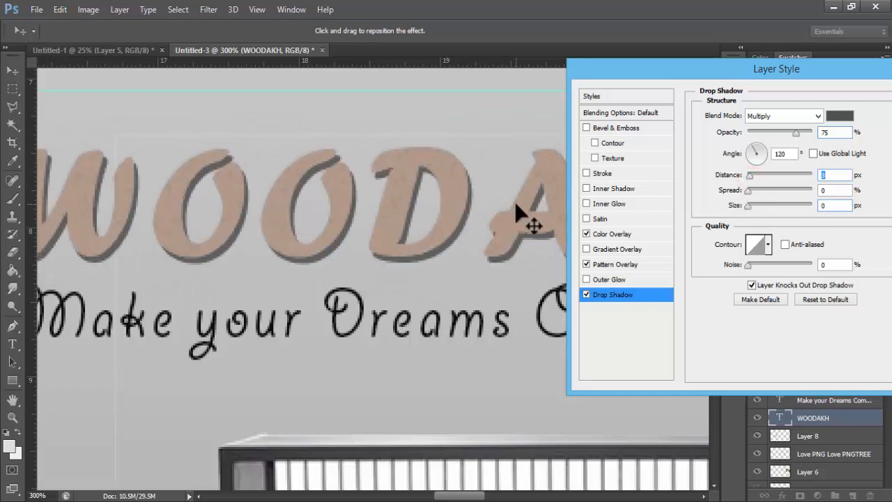
{"action": "key", "text": "ctrl+minus"}
{"action": "key", "text": "ctrl+minus"}
{"action": "key", "text": "ctrl+minus"}
{"action": "key", "text": "ctrl+minus"}
{"action": "key", "text": "ctrl+plus"}
{"action": "key", "text": "ctrl+plus"}
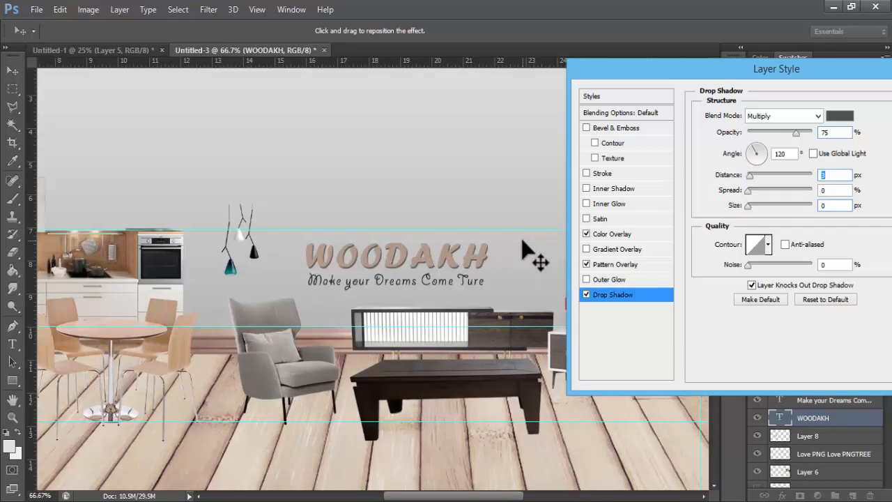
{"action": "left_click_drag", "start_coordinate": [767, 72], "coordinate": [713, 78]}
{"action": "key", "text": "Return"}
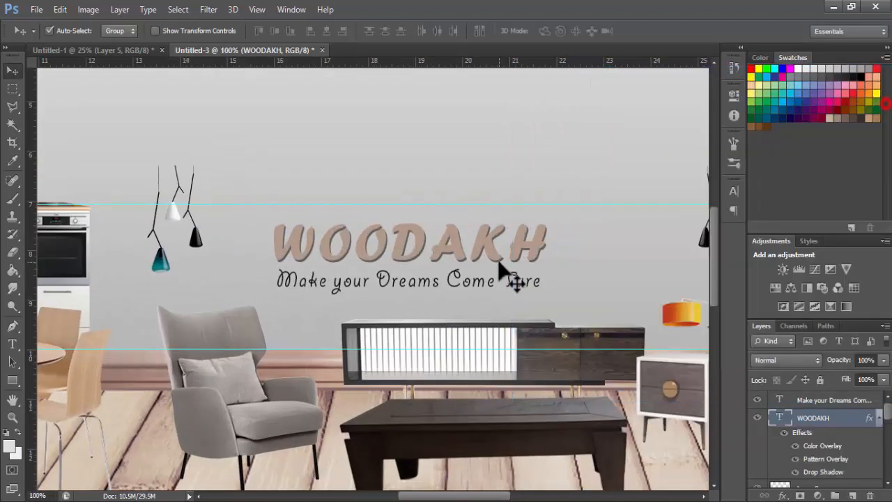
Correct the tagline to read "Make your Dreams Come True" and commit the text.
{"action": "left_click", "coordinate": [521, 282]}
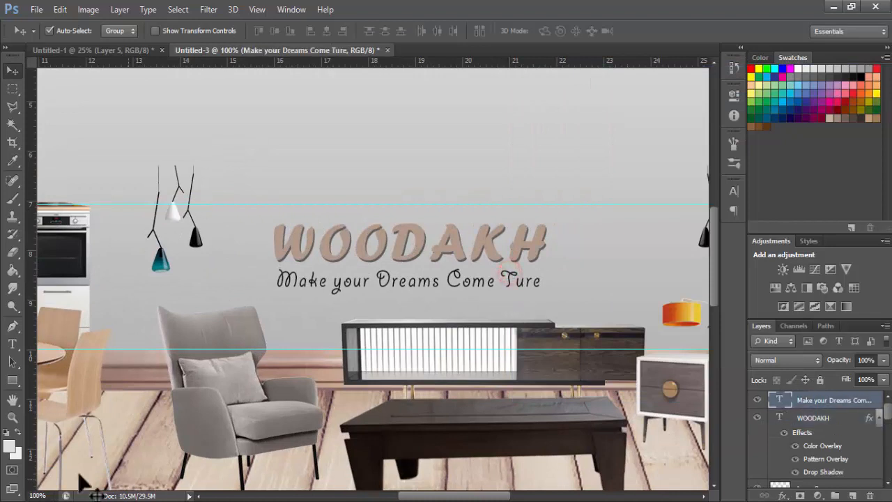
{"action": "left_click", "coordinate": [12, 343]}
{"action": "left_click", "coordinate": [357, 279]}
{"action": "key", "text": "ctrl+a"}
{"action": "left_click", "coordinate": [12, 70]}
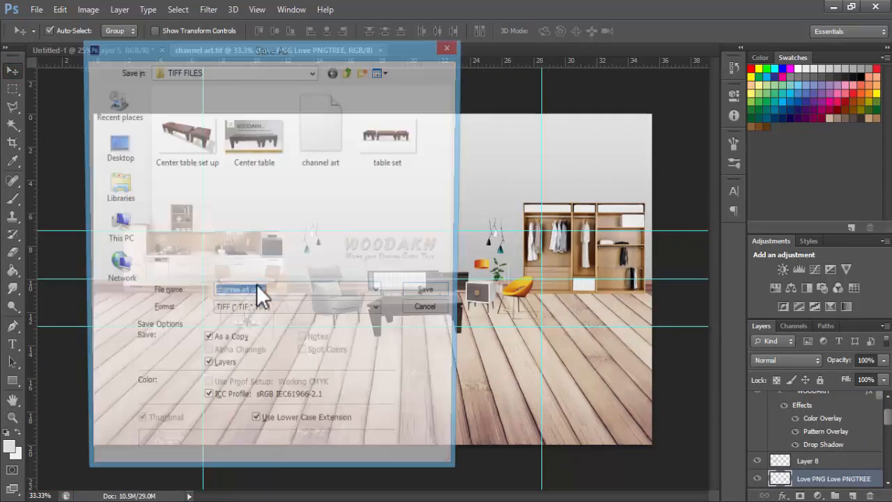
Save a copy of the banner as a JPEG named "channel art" in the Youtube folder.
{"action": "key", "text": "ctrl+shift+s"}
{"action": "left_click", "coordinate": [280, 292]}
{"action": "key", "text": "BackSpace"}
{"action": "key", "text": "BackSpace"}
{"action": "key", "text": "BackSpace"}
{"action": "key", "text": "BackSpace"}
{"action": "key", "text": "BackSpace"}
{"action": "key", "text": "BackSpace"}
{"action": "key", "text": "BackSpace"}
{"action": "key", "text": "BackSpace"}
{"action": "key", "text": "BackSpace"}
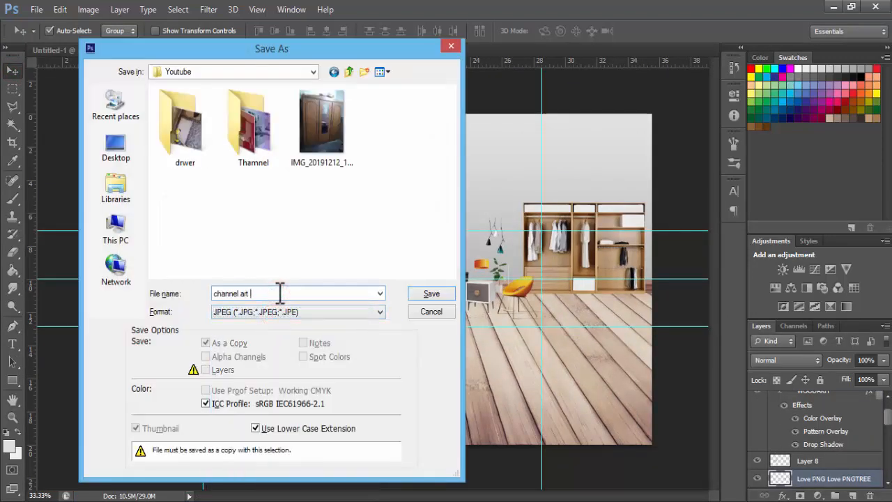
{"action": "key", "text": "Return"}
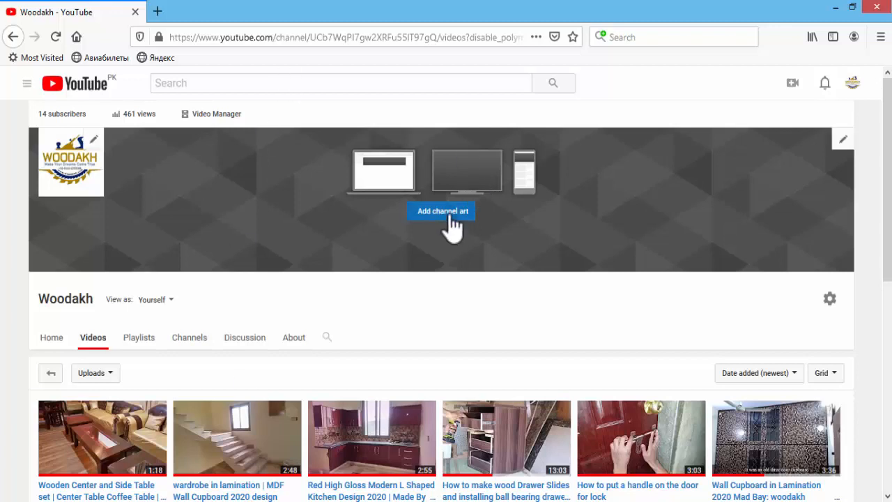
On the Woodakh YouTube channel page, upload the "channel art" image as the channel art and apply it.
{"action": "left_click", "coordinate": [450, 221]}
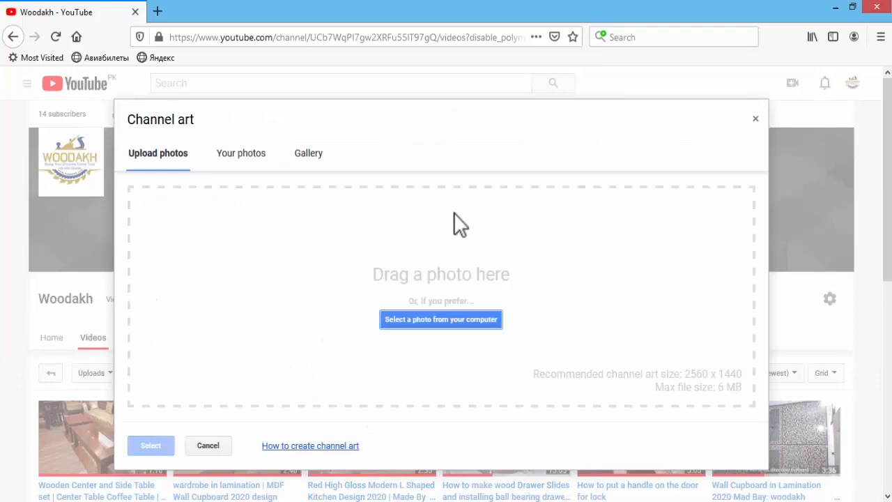
{"action": "left_click", "coordinate": [471, 321]}
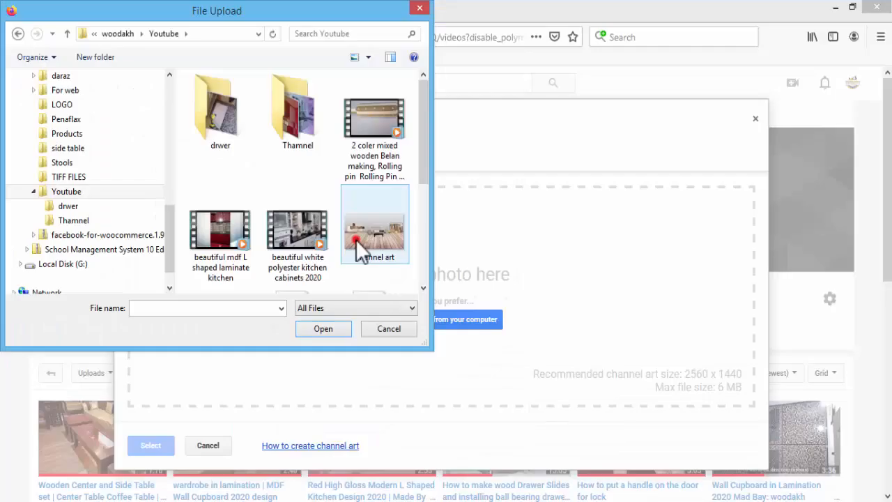
{"action": "left_click", "coordinate": [357, 237]}
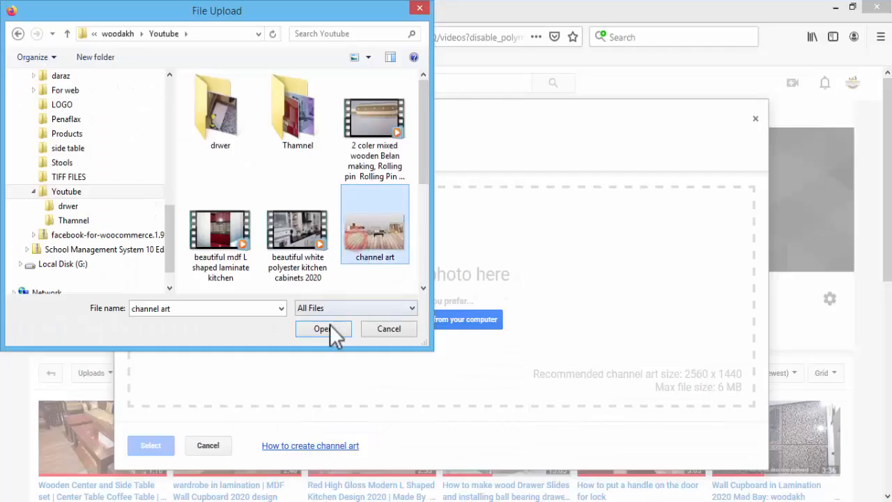
{"action": "left_click", "coordinate": [331, 327]}
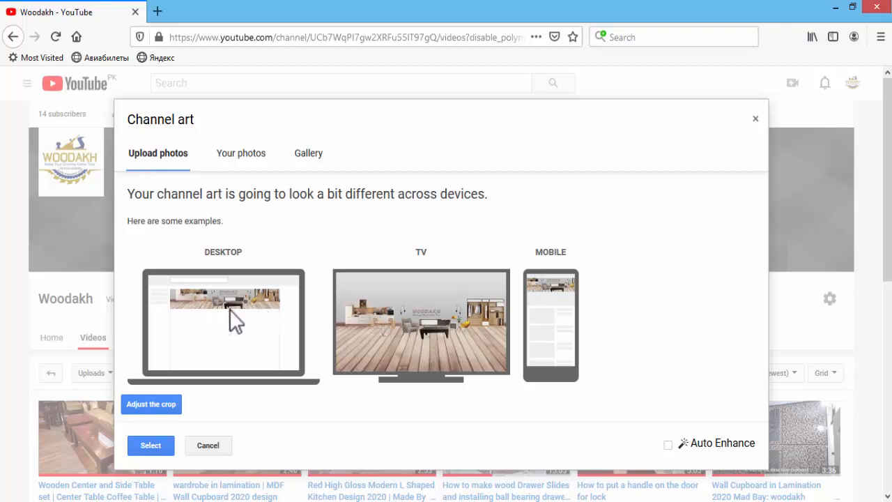
{"action": "left_click", "coordinate": [150, 446]}
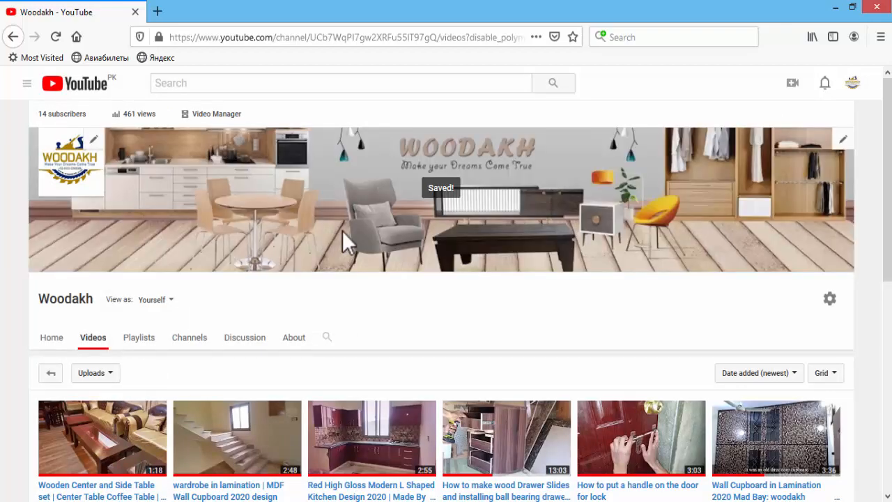
{"action": "left_click", "coordinate": [388, 305]}
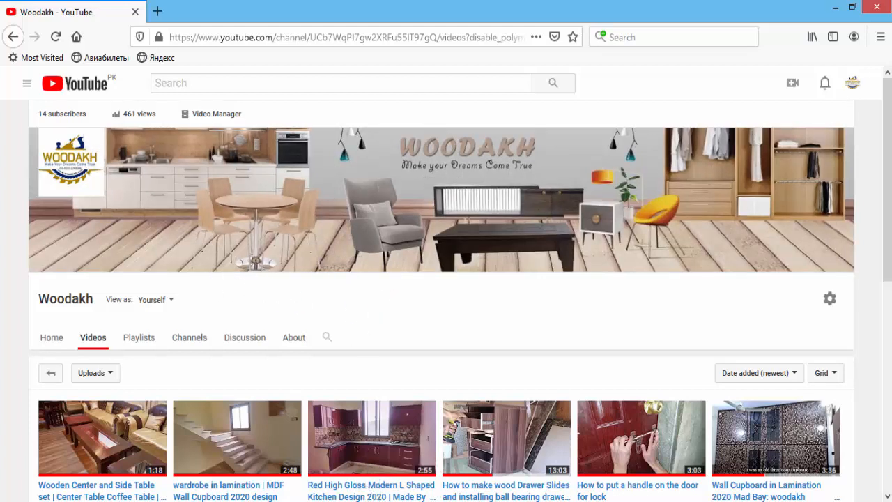
{"action": "key", "text": "alt+Tab"}
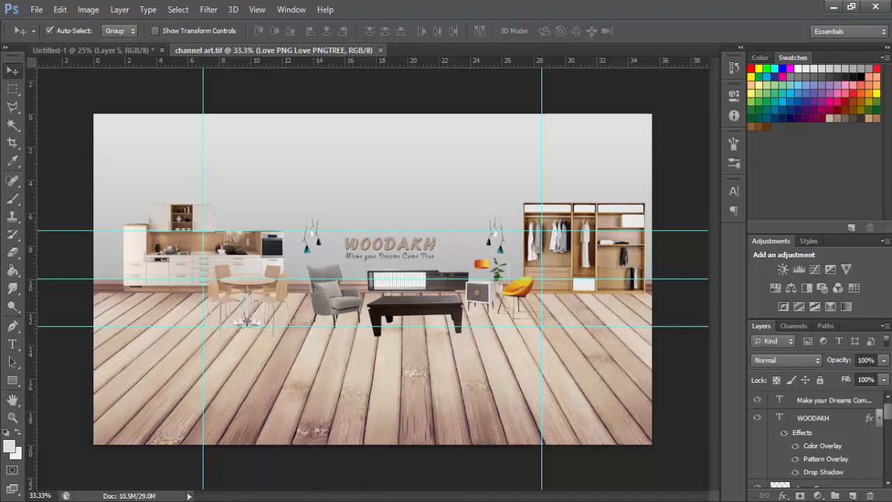
{"action": "mouse_move", "coordinate": [255, 500]}
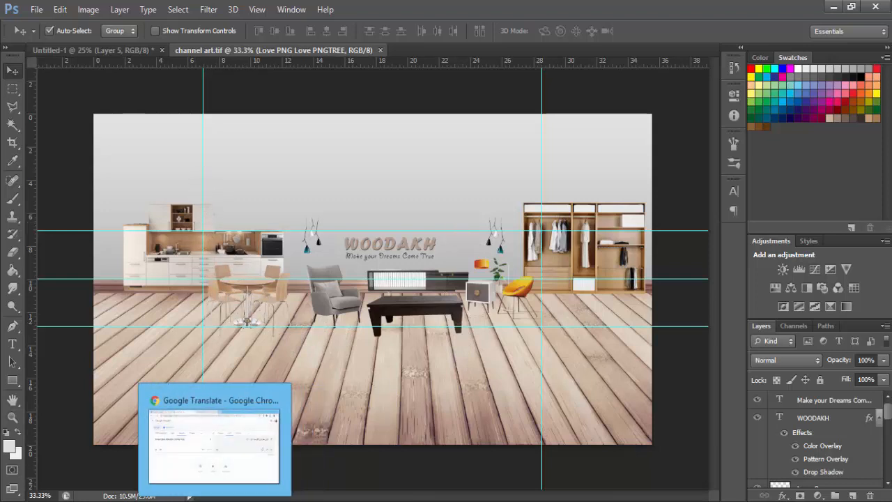
{"action": "left_click", "coordinate": [255, 500]}
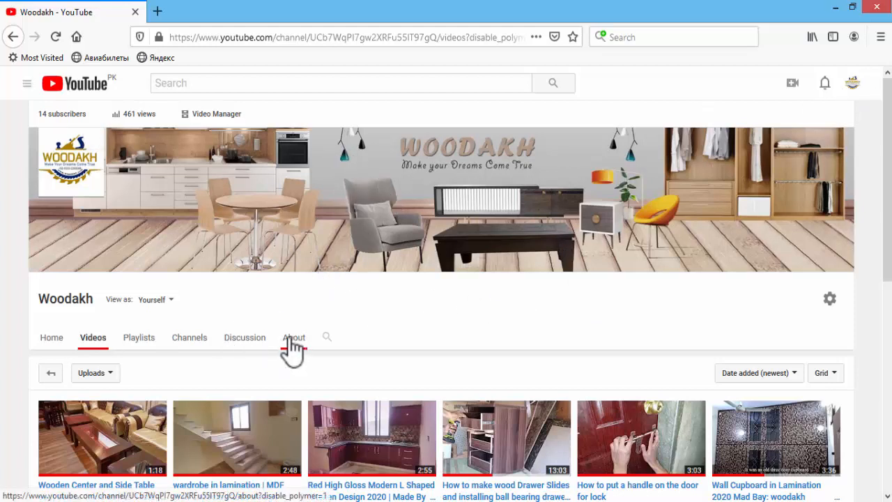
{"action": "scroll", "coordinate": [112, 293], "scroll_direction": "down", "scroll_amount": 2}
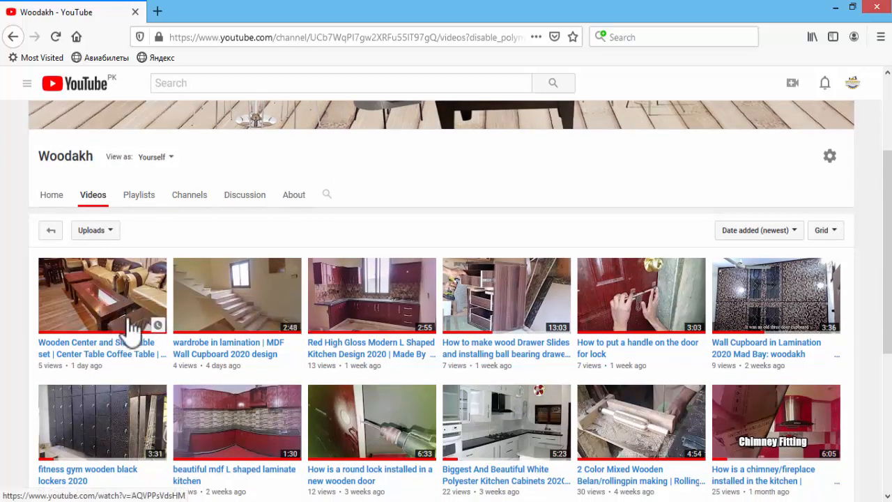
{"action": "scroll", "coordinate": [333, 184], "scroll_direction": "up", "scroll_amount": 2}
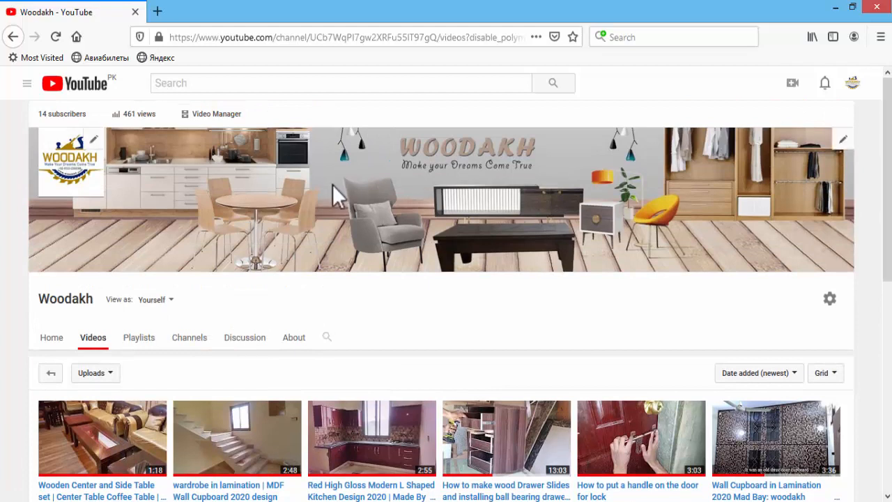